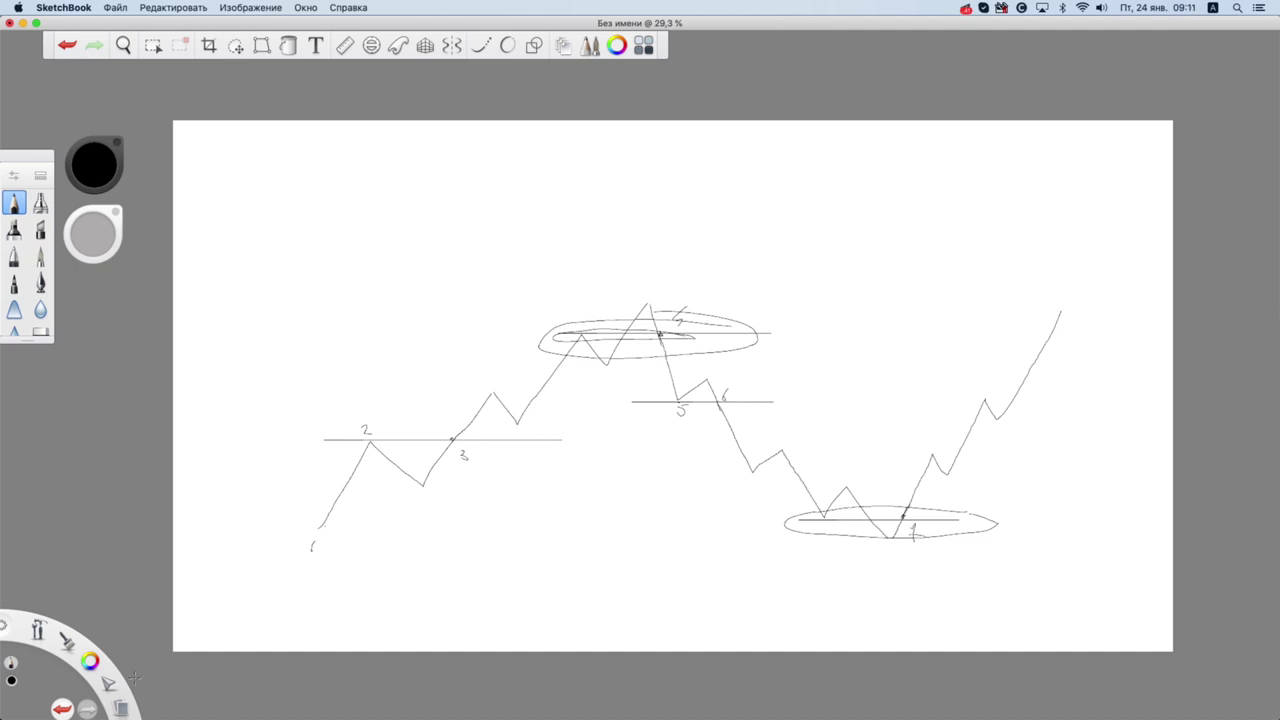
- Clear the canvas and draw a long horizontal line crossed by a long and a short vertical line, plus a rising arrow
left_click_drag(108, 683, 155, 683)
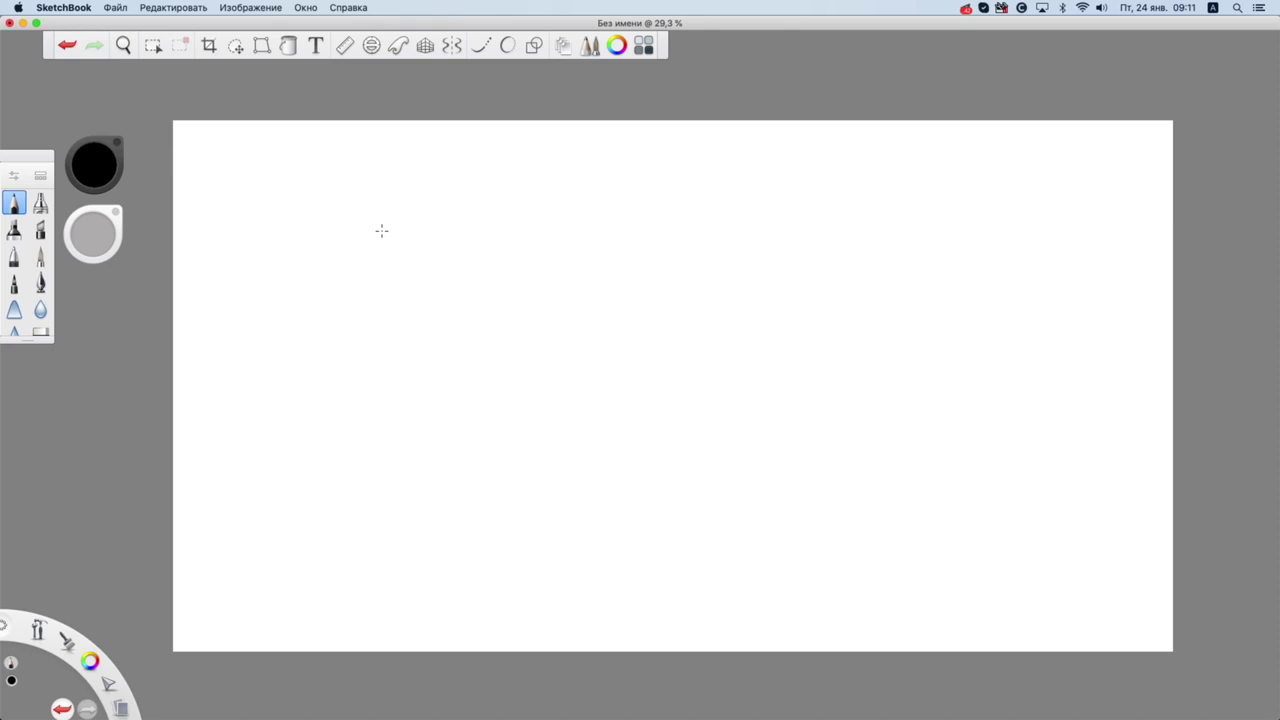
left_click_drag(253, 232, 847, 245)
mouse_move(436, 144)
left_mouse_down()
mouse_move(461, 293)
mouse_move(518, 336)
left_mouse_up()
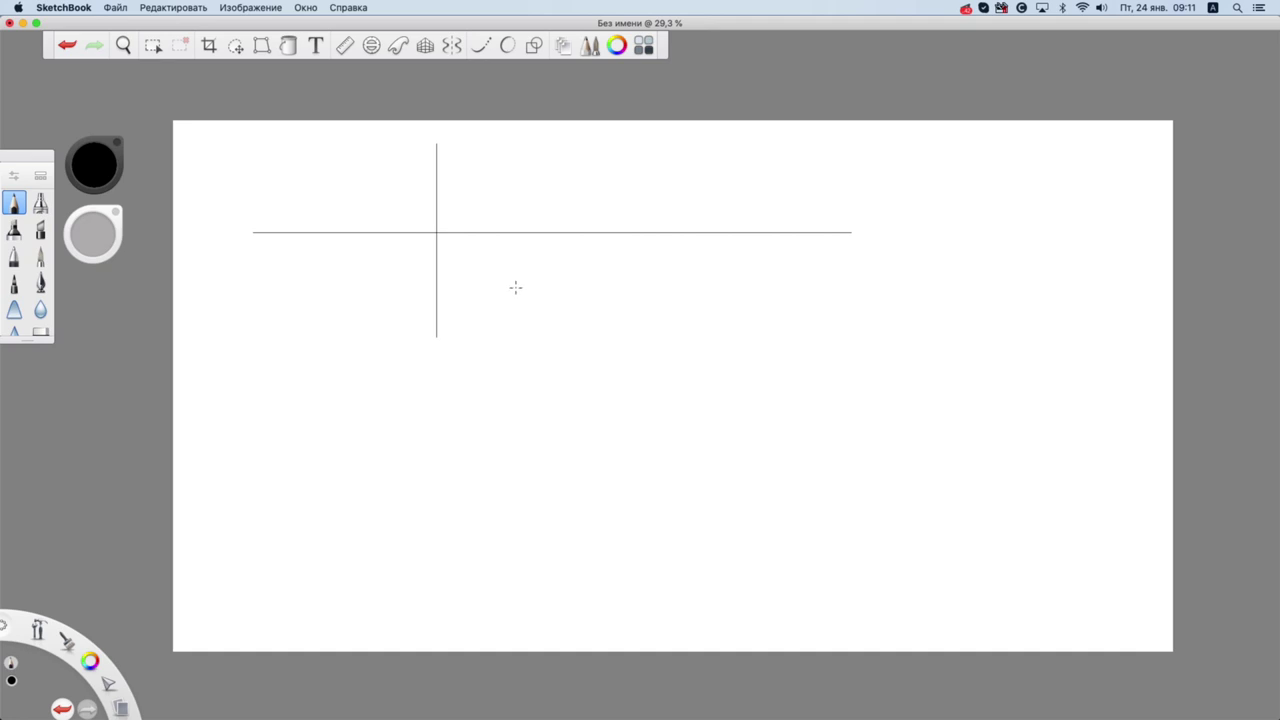
left_click_drag(498, 270, 517, 183)
mouse_move(314, 393)
left_mouse_down()
mouse_move(386, 300)
mouse_move(382, 316)
left_mouse_up()
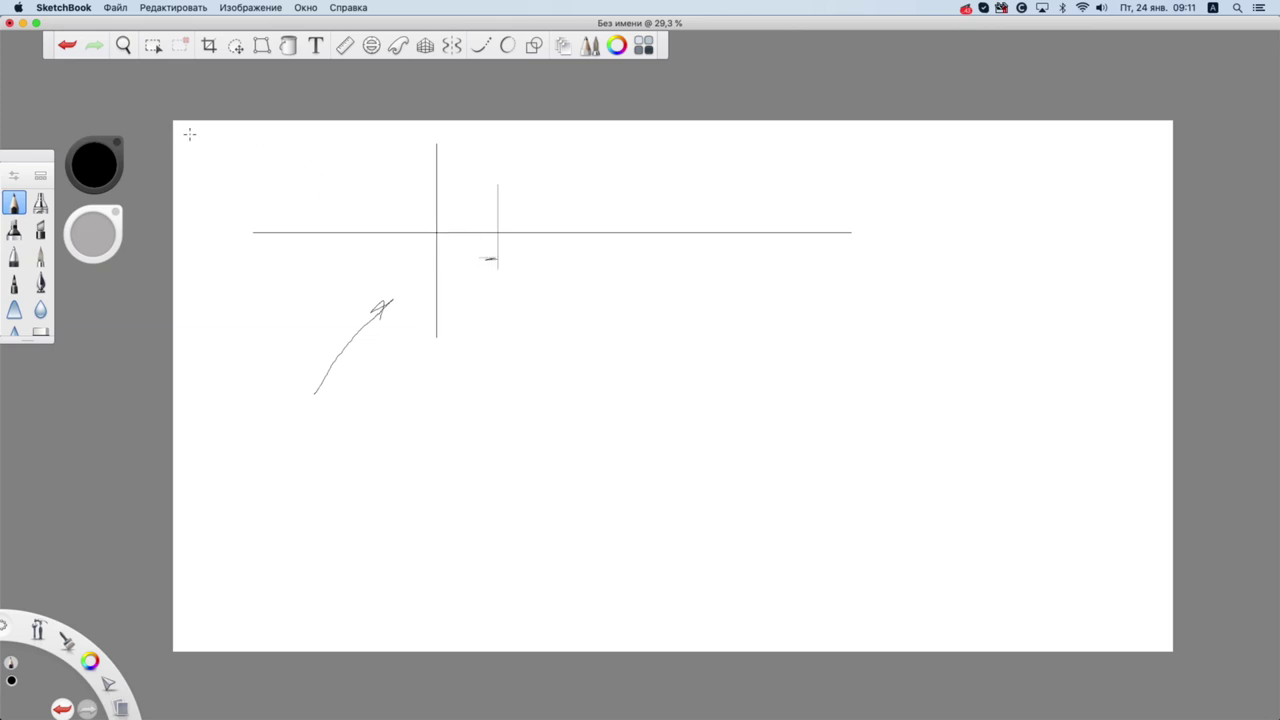
- Label the sketch with D1, 10, 55 and 1), and draw a descending stroke below the horizontal line
left_click_drag(190, 131, 192, 155)
left_click_drag(196, 134, 217, 153)
mouse_move(402, 189)
left_mouse_down()
mouse_move(401, 201)
mouse_move(410, 190)
left_mouse_up()
mouse_move(524, 240)
left_mouse_down()
mouse_move(517, 253)
mouse_move(532, 254)
left_mouse_up()
left_click_drag(507, 251, 517, 336)
mouse_move(553, 186)
left_mouse_down()
mouse_move(431, 179)
mouse_move(389, 211)
mouse_move(544, 222)
mouse_move(813, 213)
mouse_move(771, 190)
mouse_move(478, 178)
left_mouse_up()
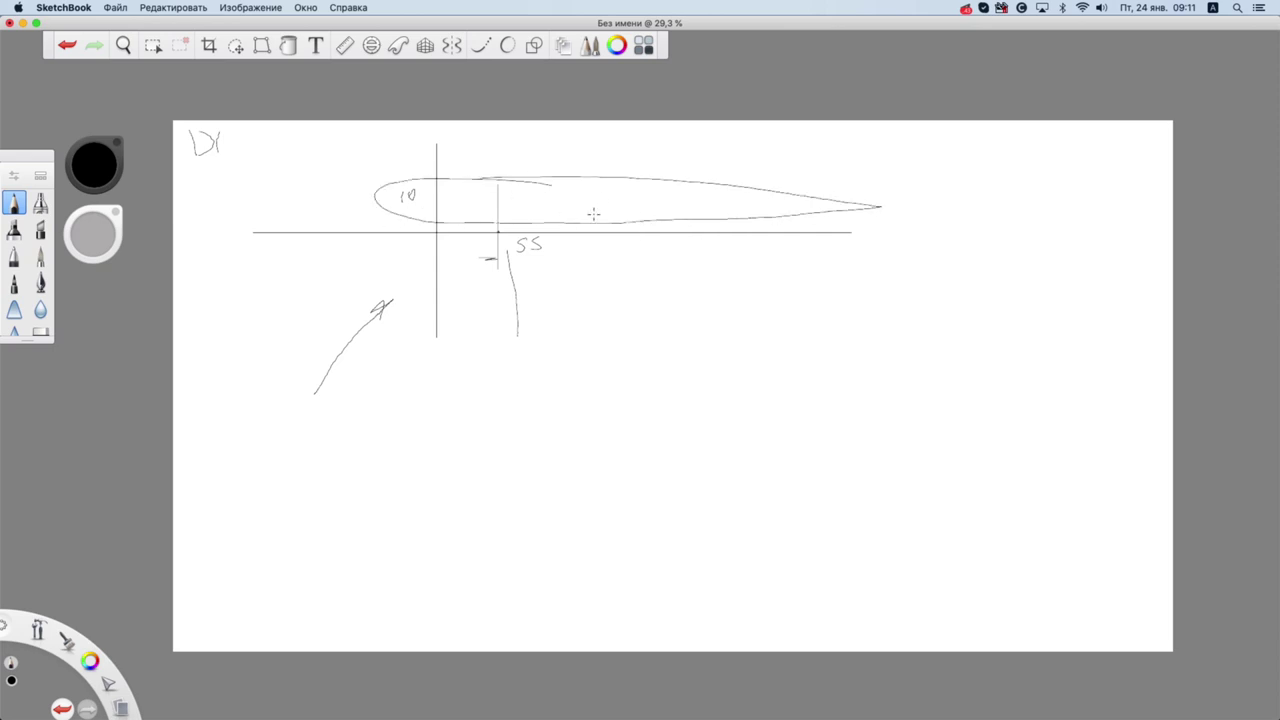
key("super+z")
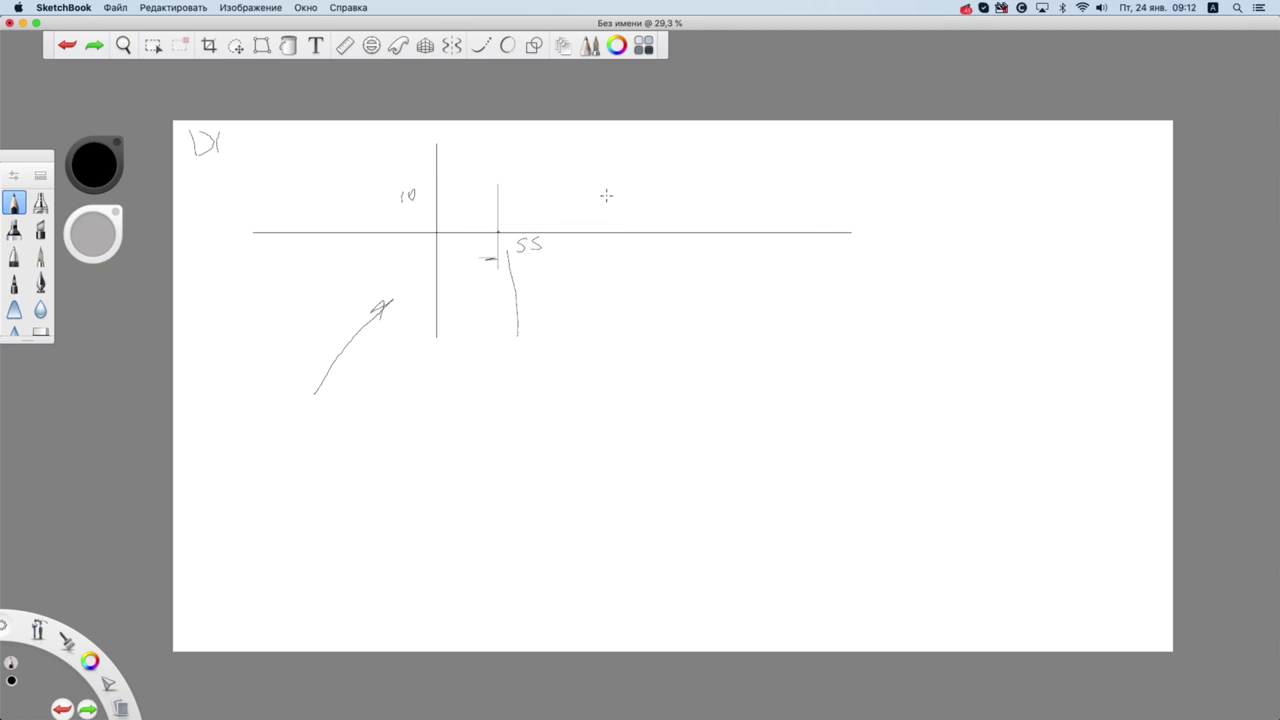
left_click(505, 243)
left_click_drag(458, 138, 471, 156)
- Draw a second long vertical line across the horizontal line and sketch a rising and falling price swing with small marks beside it
left_click_drag(651, 145, 651, 352)
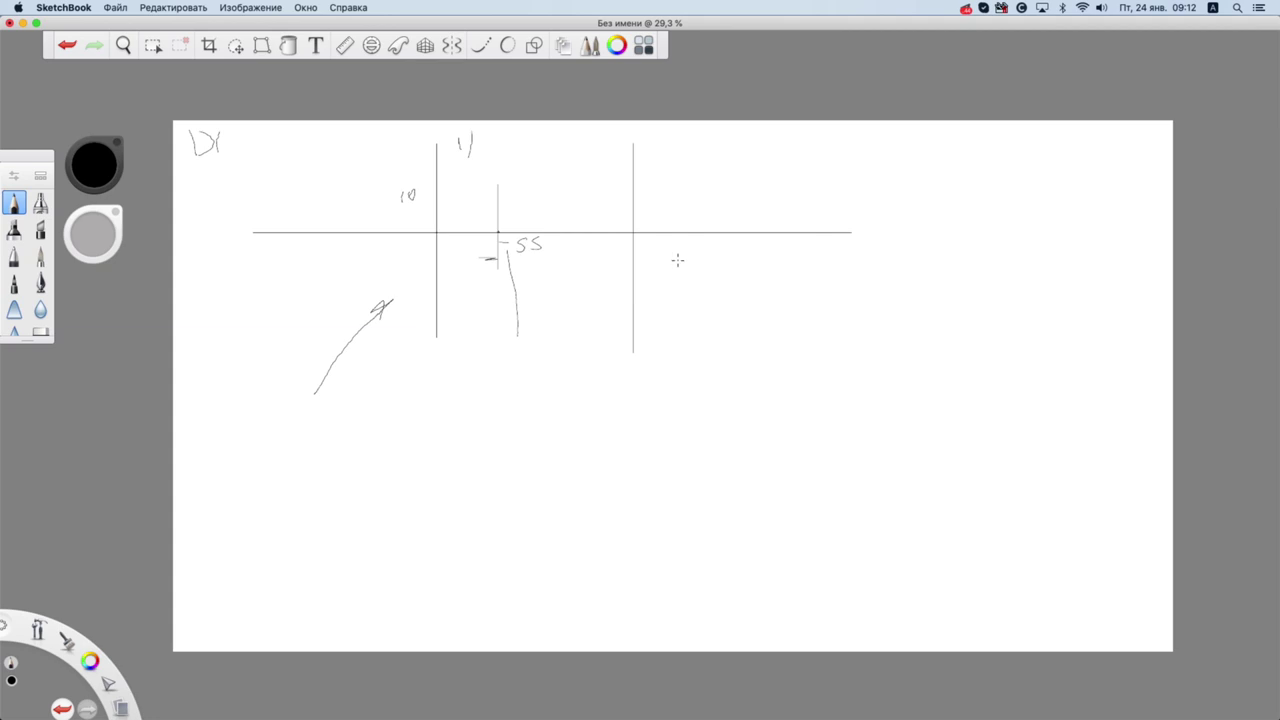
mouse_move(681, 261)
left_mouse_down()
mouse_move(700, 262)
mouse_move(701, 176)
mouse_move(711, 193)
left_mouse_up()
mouse_move(763, 237)
left_mouse_down()
mouse_move(757, 246)
mouse_move(772, 238)
left_mouse_up()
left_click_drag(716, 192, 729, 263)
left_click_drag(702, 163, 711, 164)
left_click_drag(732, 252, 739, 252)
left_click_drag(654, 138, 668, 157)
- Switch to TradingView in Chrome and examine the EURUSD daily price action from 2018 through the latest bars
key("ctrl+Right")
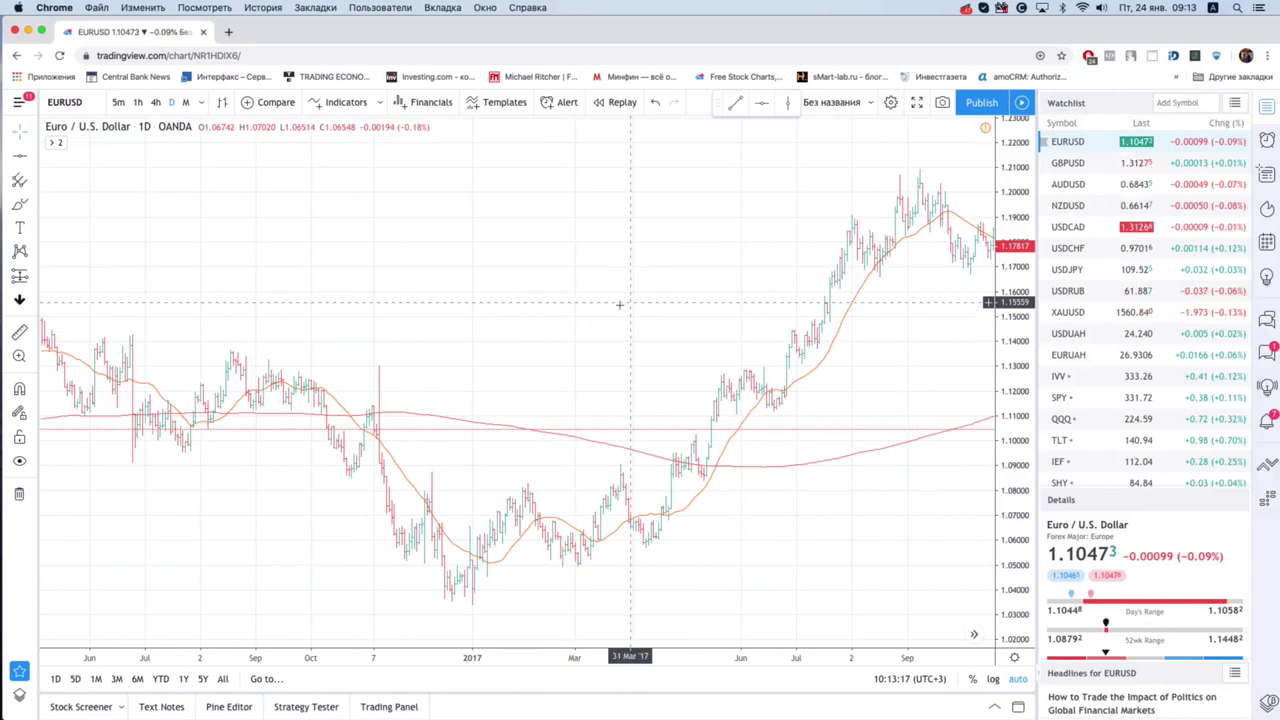
scroll(614, 377, "up", 10)
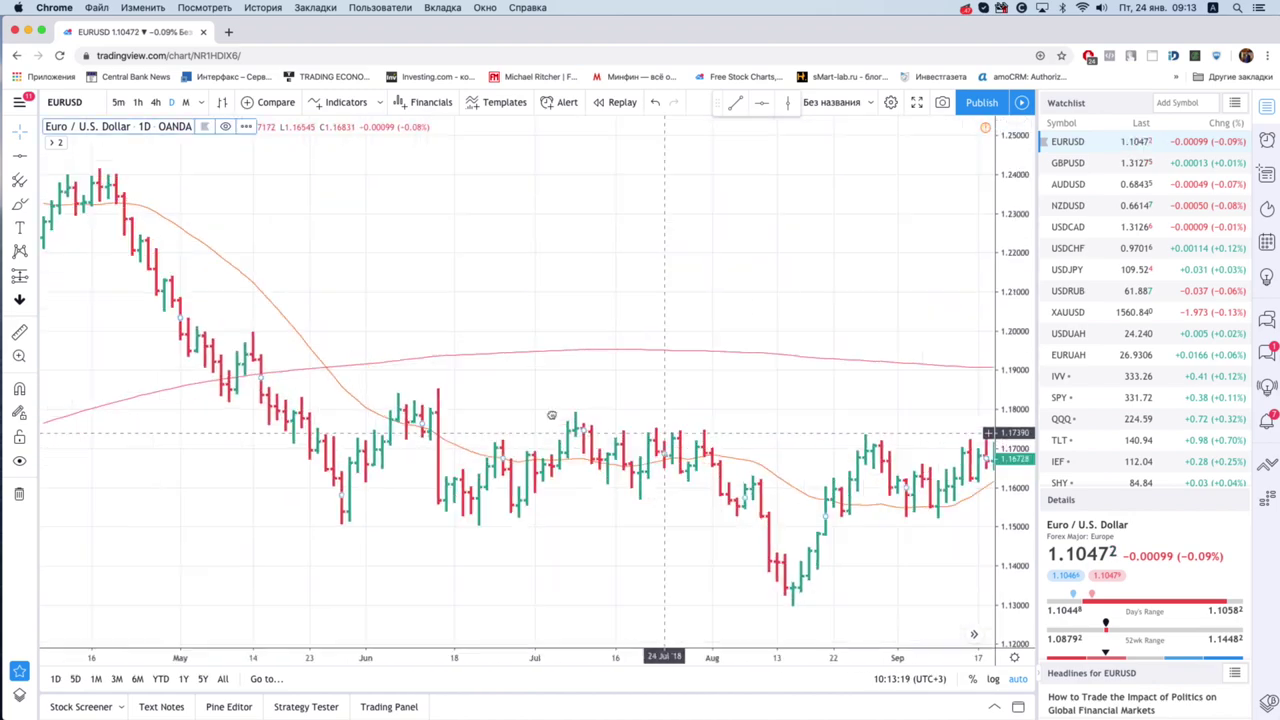
scroll(684, 447, "down", 5)
scroll(808, 400, "right", 10)
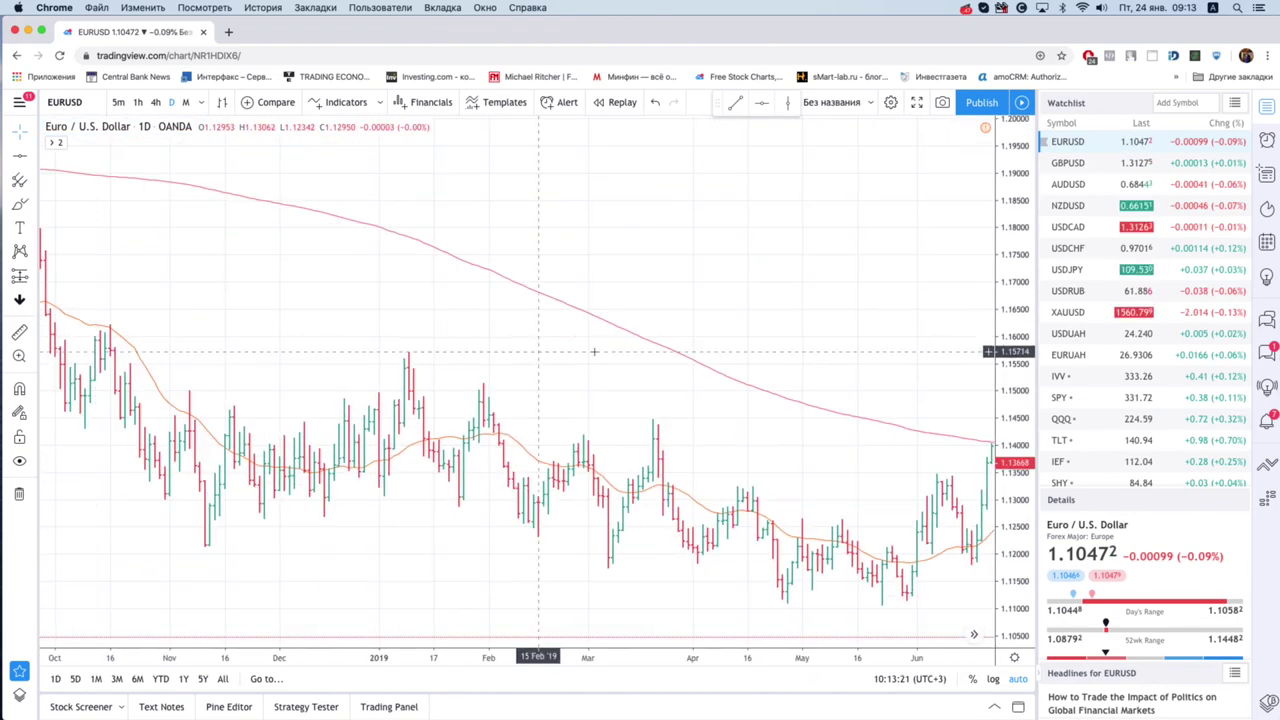
scroll(659, 257, "right", 10)
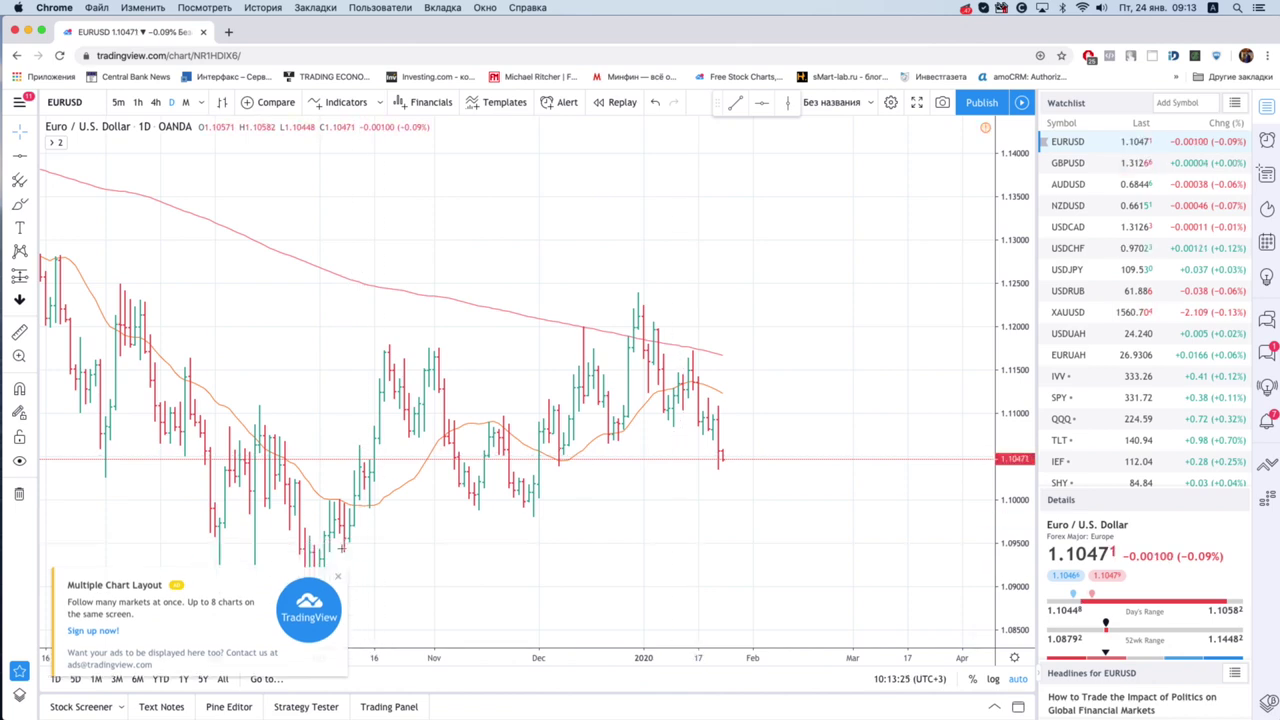
scroll(684, 516, "left", 10)
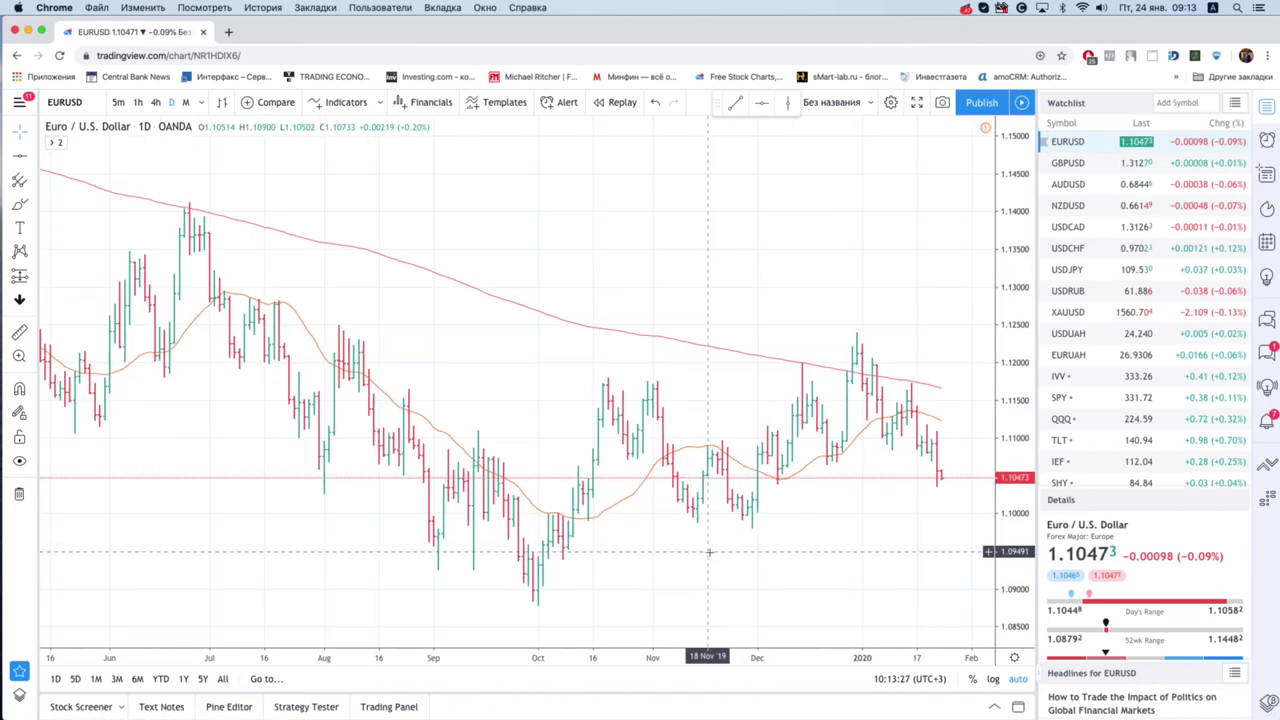
scroll(742, 563, "right", 2)
scroll(527, 437, "left", 5)
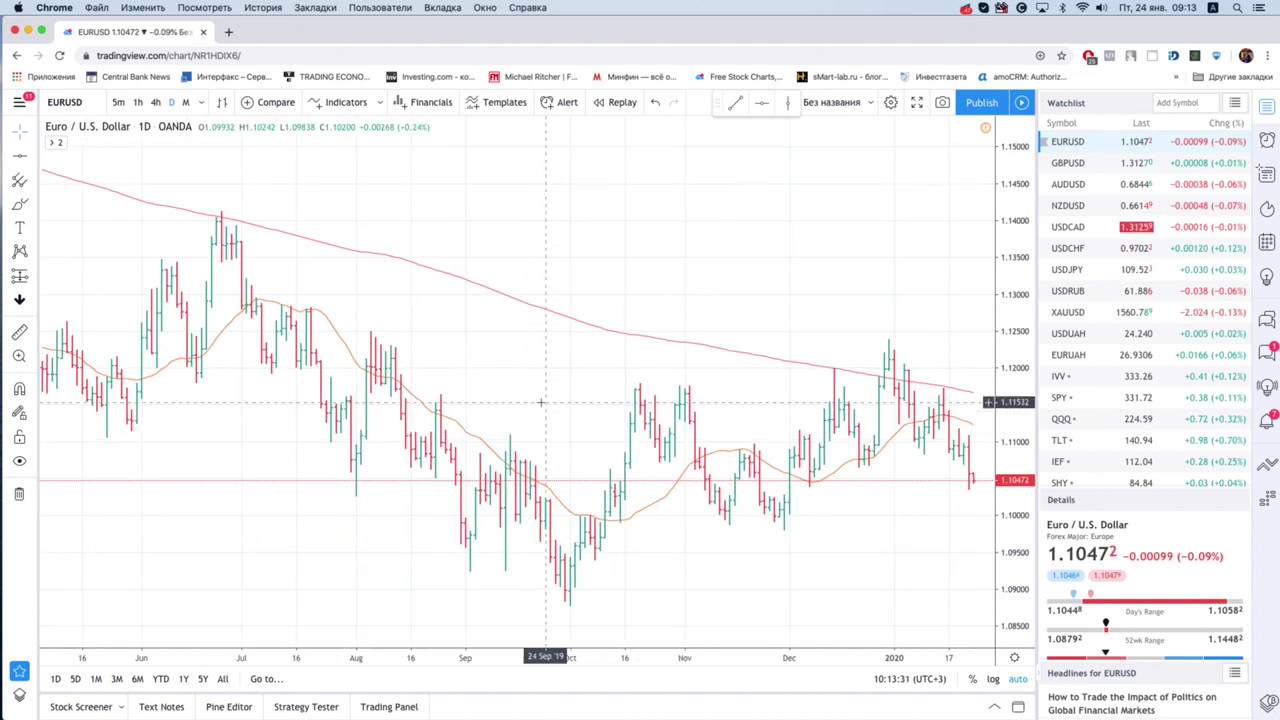
scroll(560, 360, "left", 1)
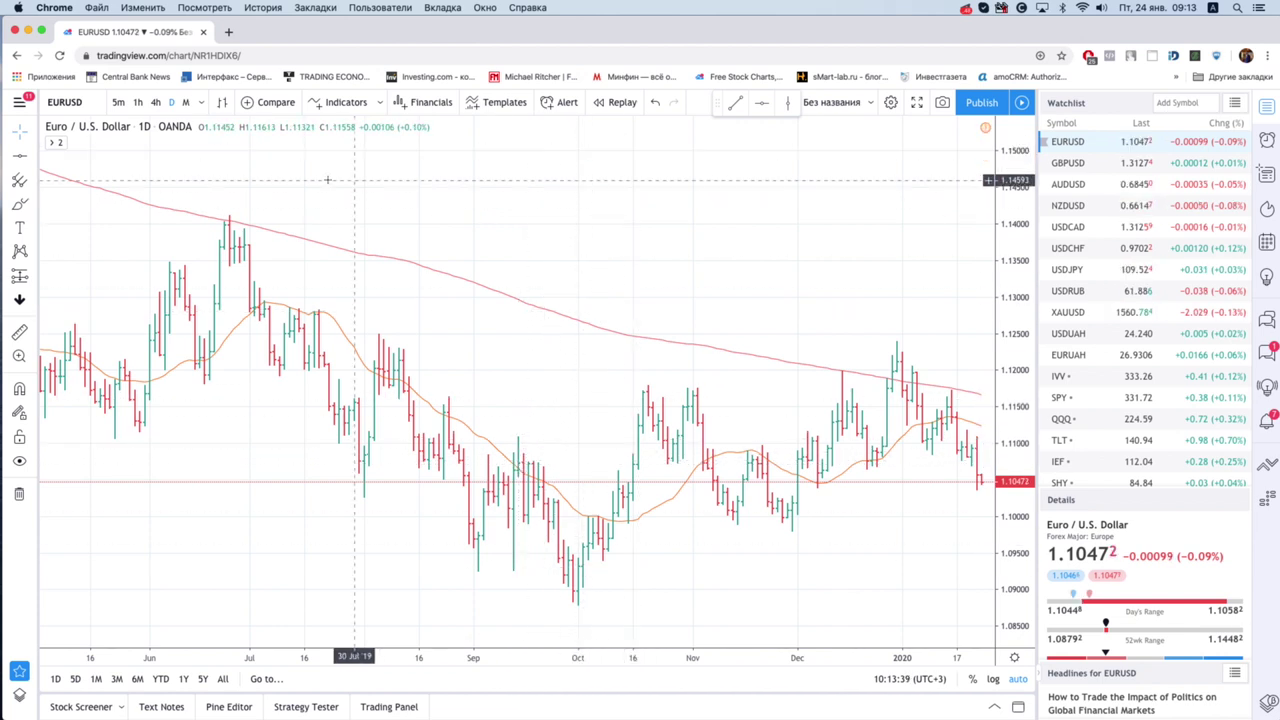
- Start a bar replay of EURUSD after the 13 September 2019 bar and advance it by one daily bar
left_click(620, 102)
left_click(521, 290)
scroll(425, 479, "up", 3)
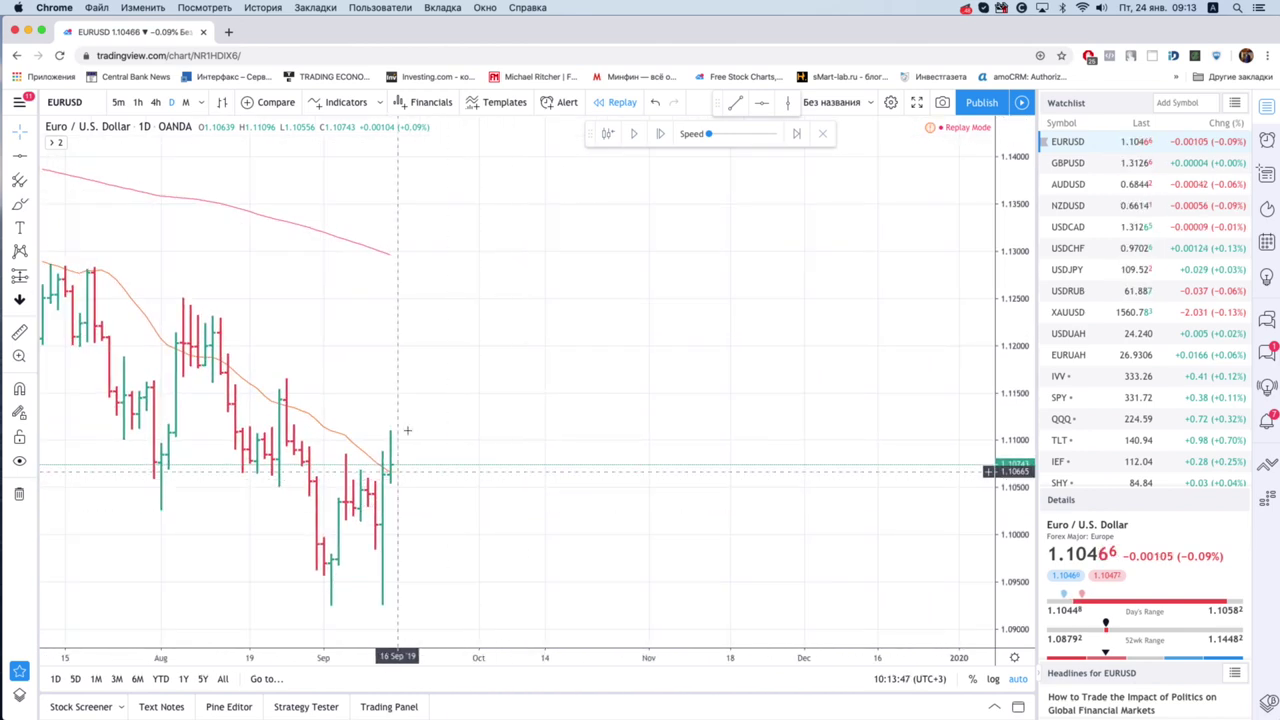
left_click(664, 136)
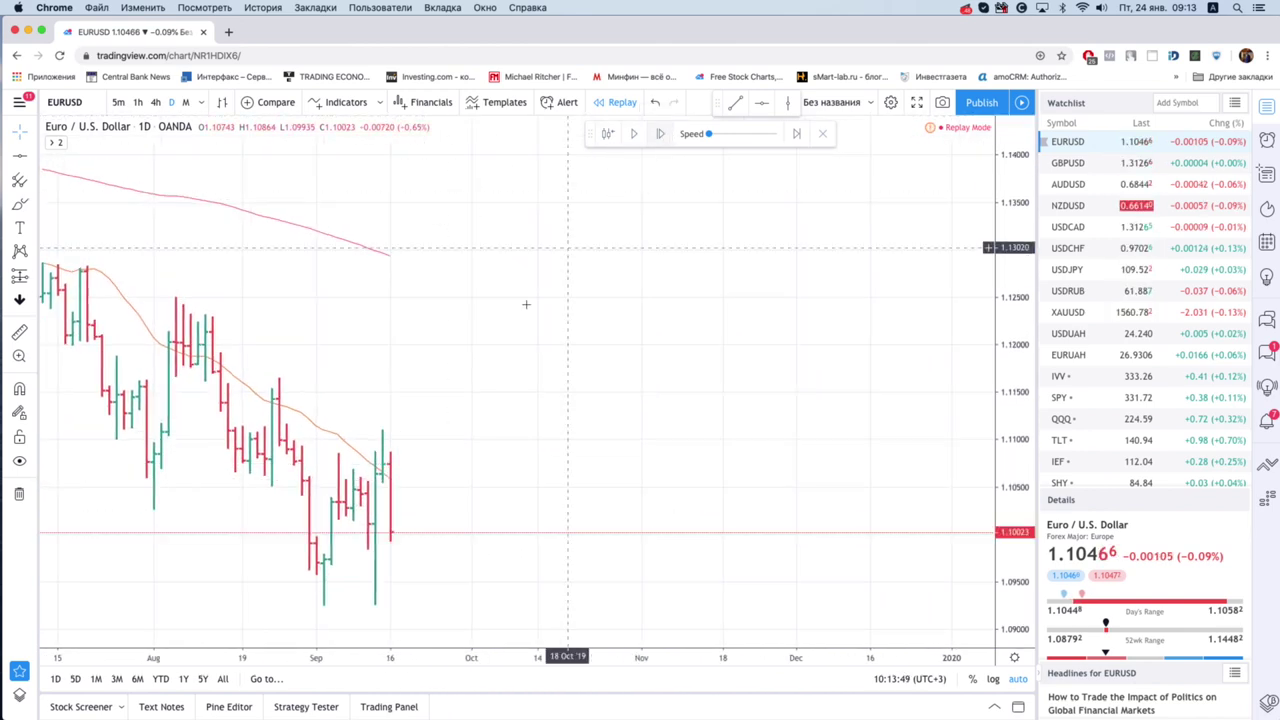
scroll(566, 446, "up", 3)
left_click_drag(314, 459, 545, 440)
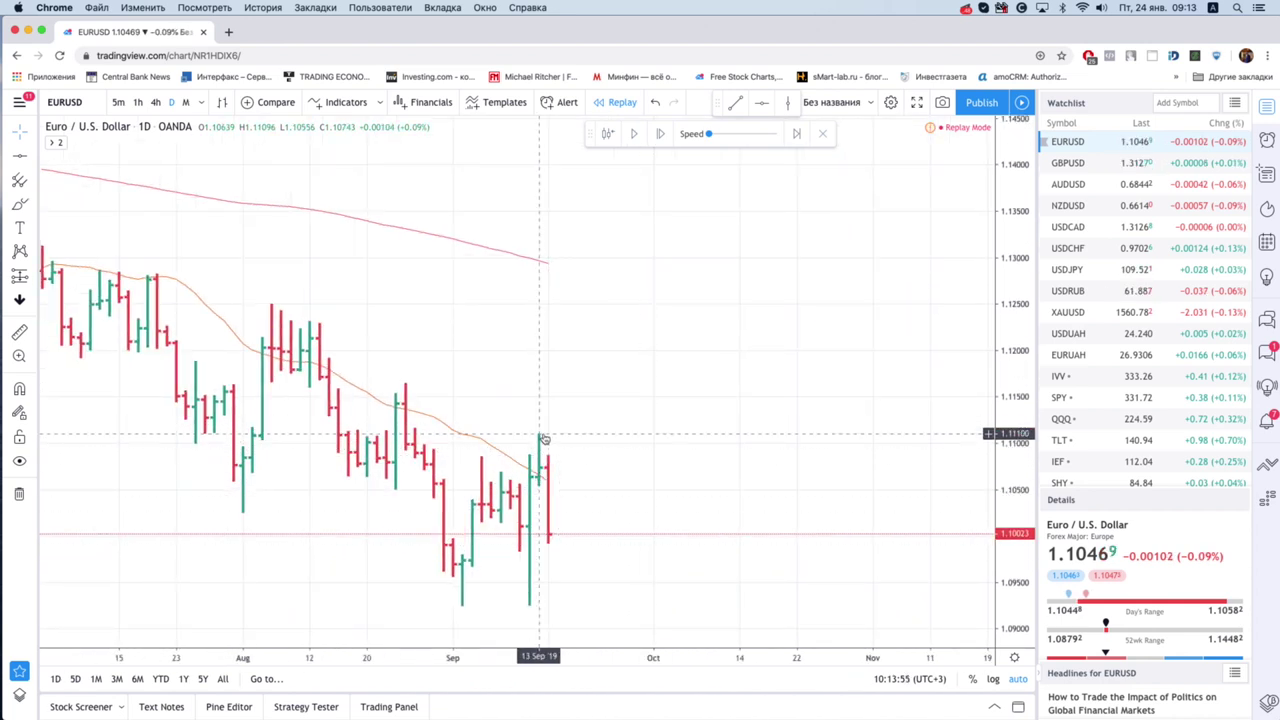
- Move the floating drawing toolbar onto the chart and place a horizontal line at the 13 September high, at 1.11100
mouse_move(745, 107)
left_mouse_down()
mouse_move(530, 352)
mouse_move(478, 358)
left_mouse_up()
left_click(478, 355)
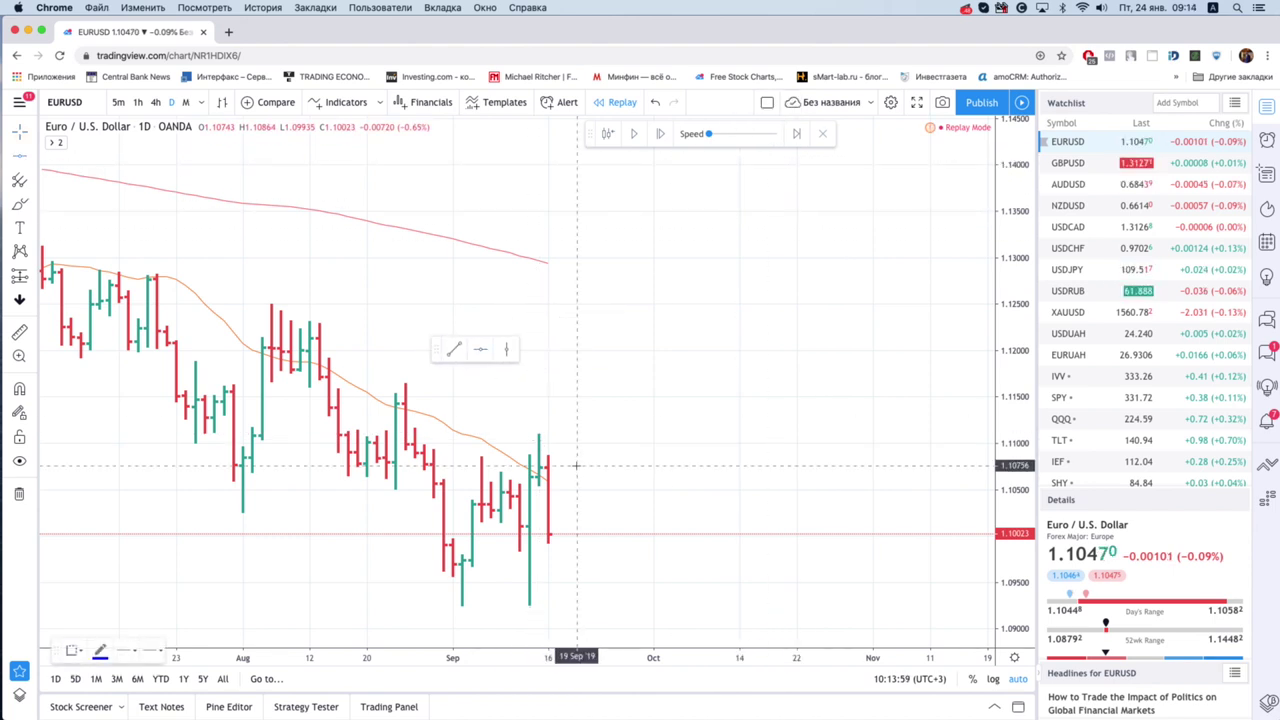
left_click(541, 444)
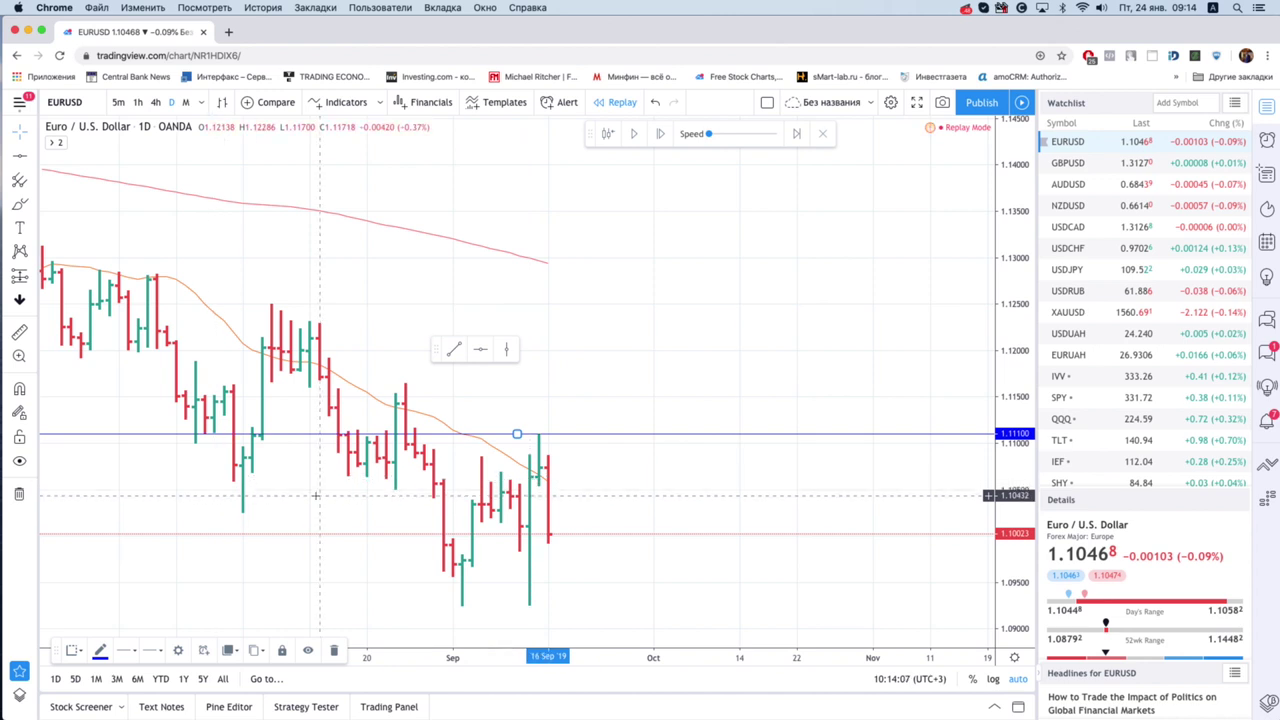
left_click(540, 488)
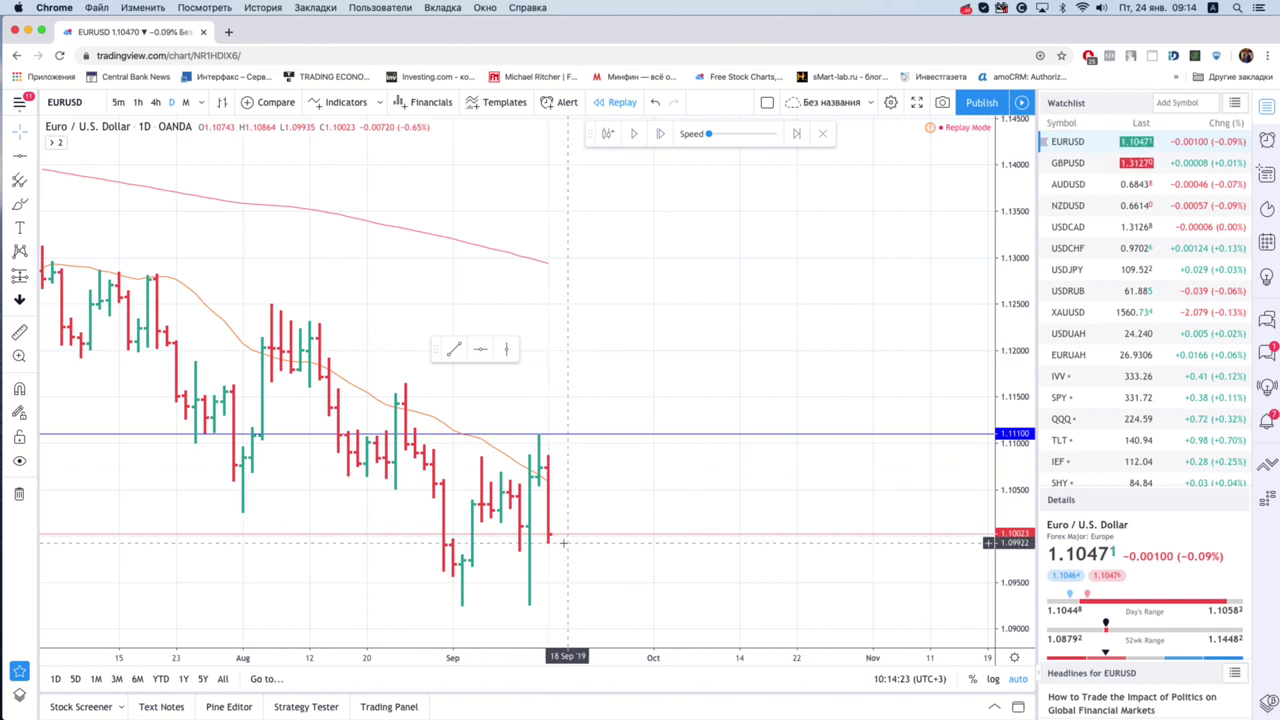
- Advance the replay by one bar and place a horizontal line at the 16 September low, at 1.09913
left_click(661, 141)
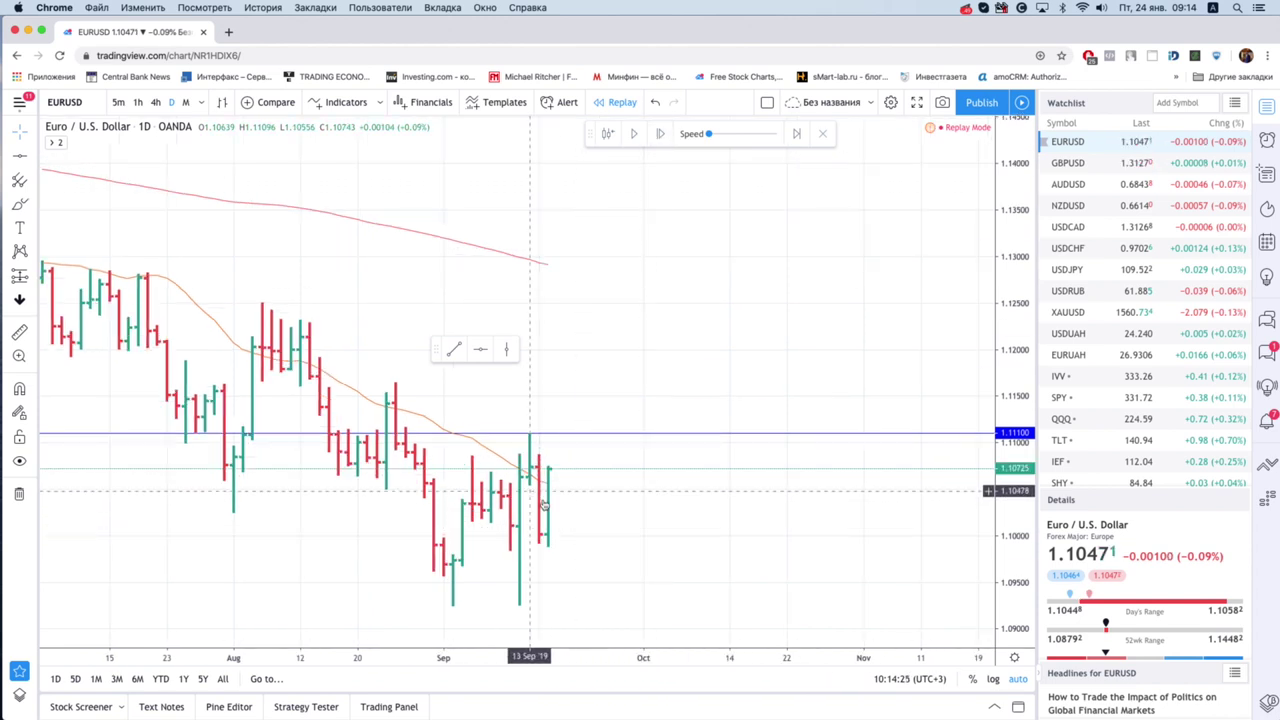
left_click(481, 351)
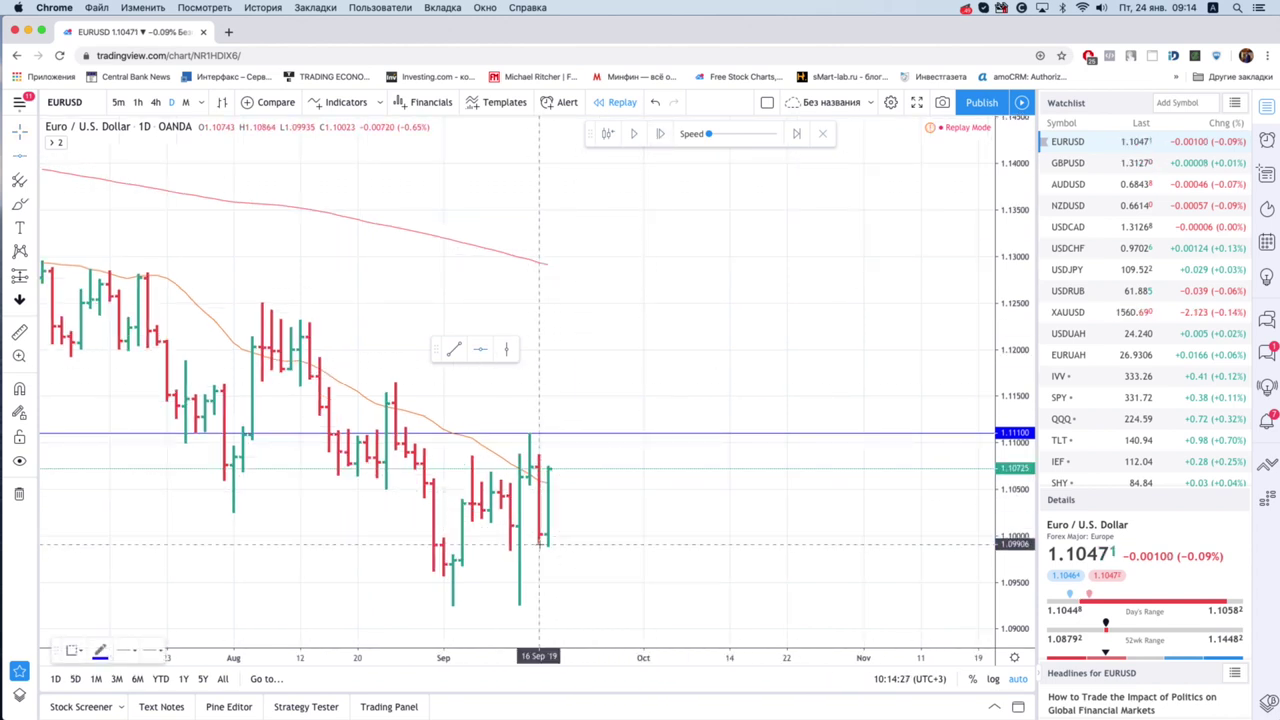
left_click(540, 543)
scroll(509, 537, "up", 3)
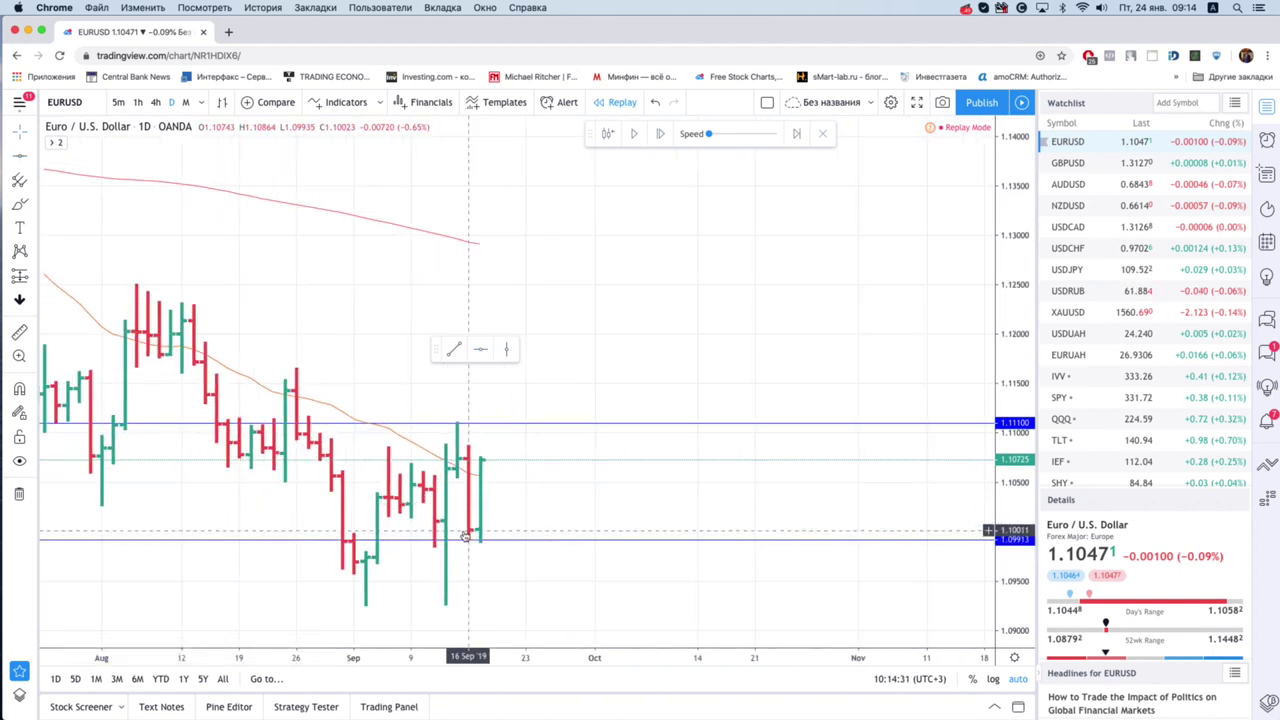
- Draw a trend line from the 13 September high down to the 16 September low
left_click(453, 349)
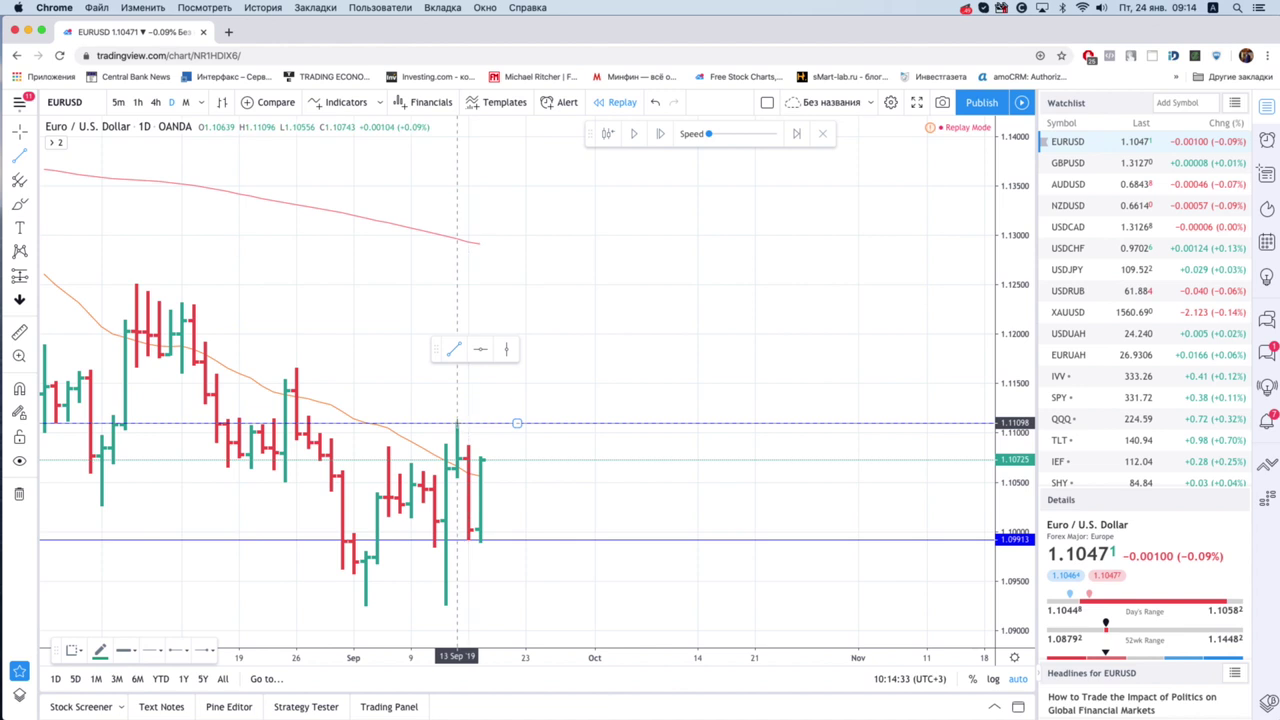
left_click(457, 423)
left_click(468, 537)
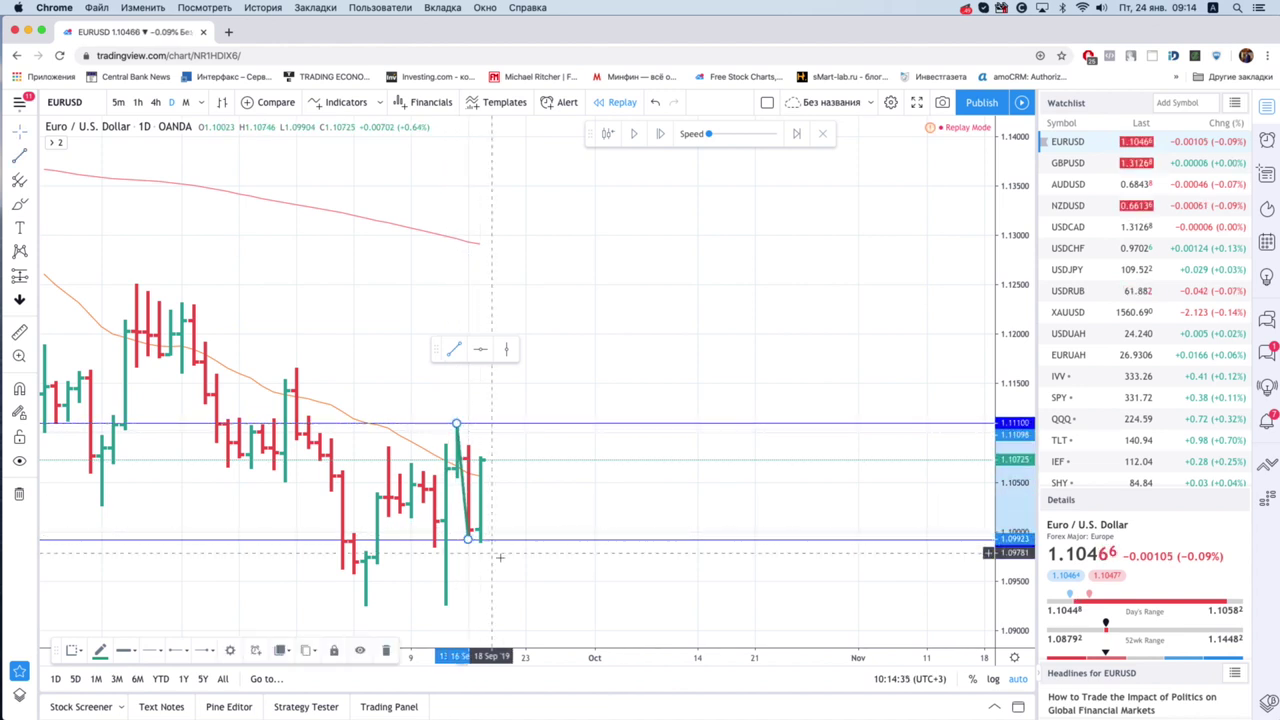
left_click(495, 531)
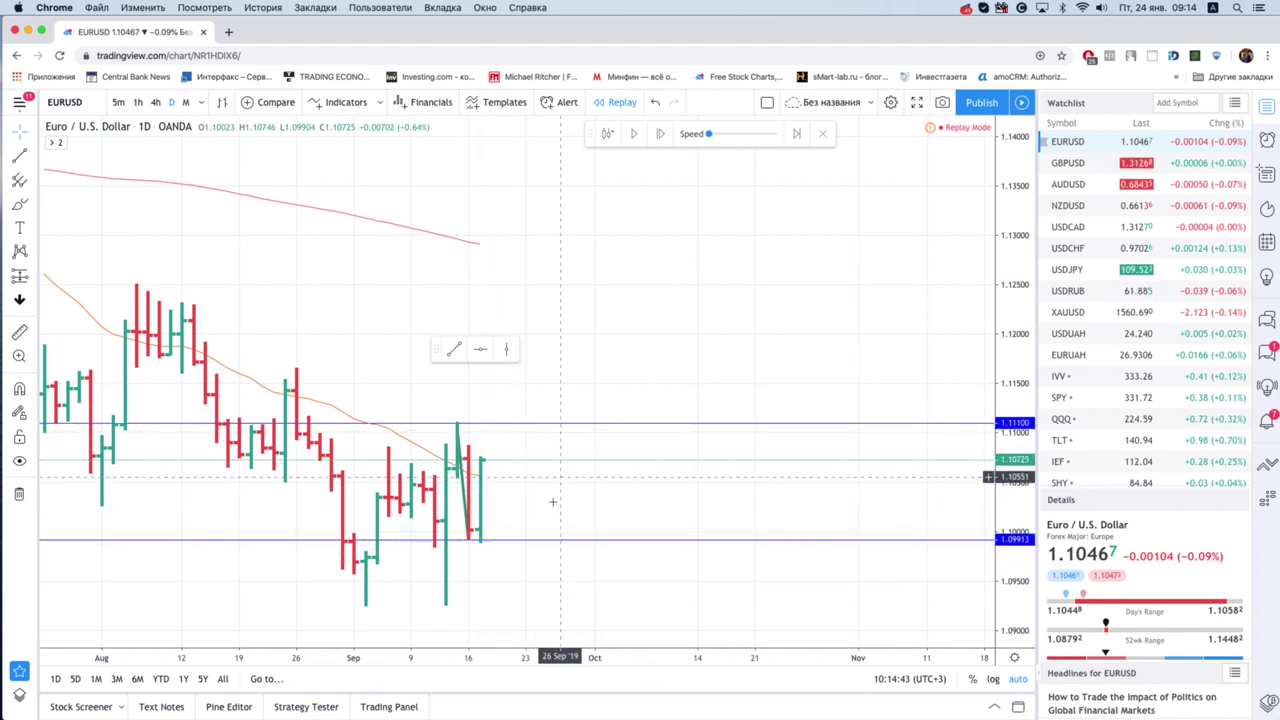
- Advance the replay by six daily bars to 25 September 2019
left_click(661, 135)
left_click(661, 135)
left_click(661, 135)
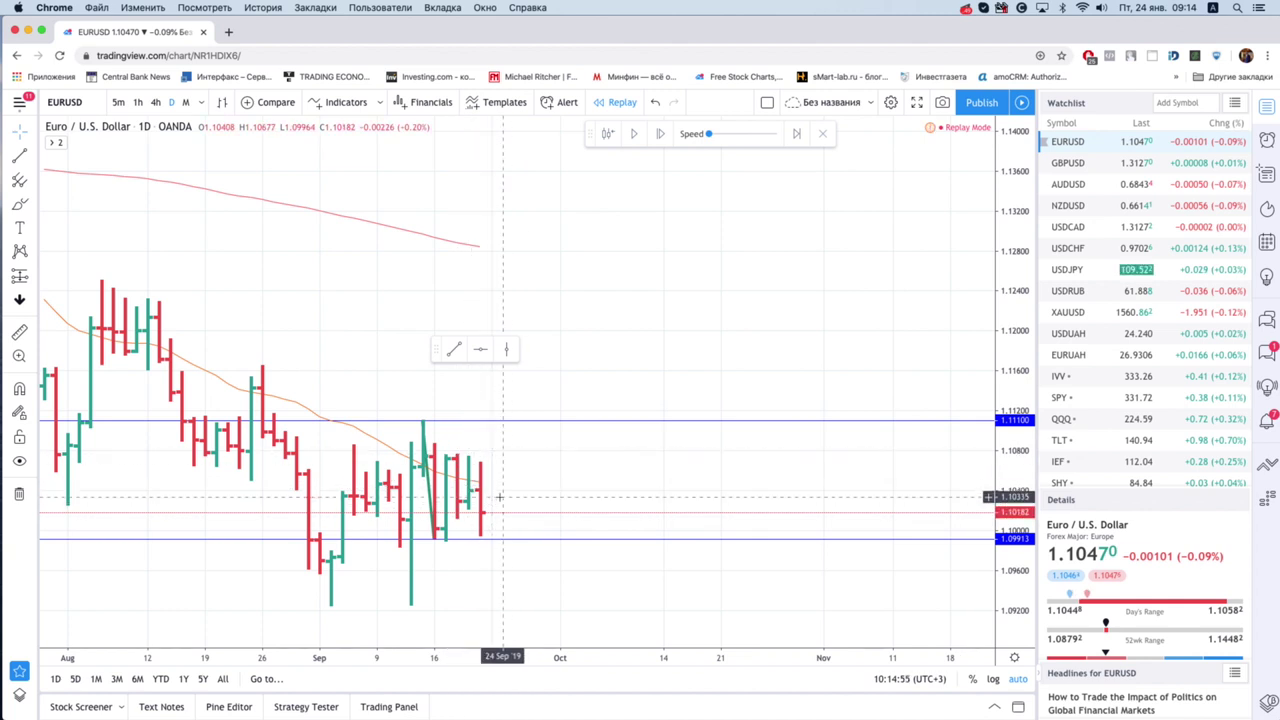
left_click(659, 137)
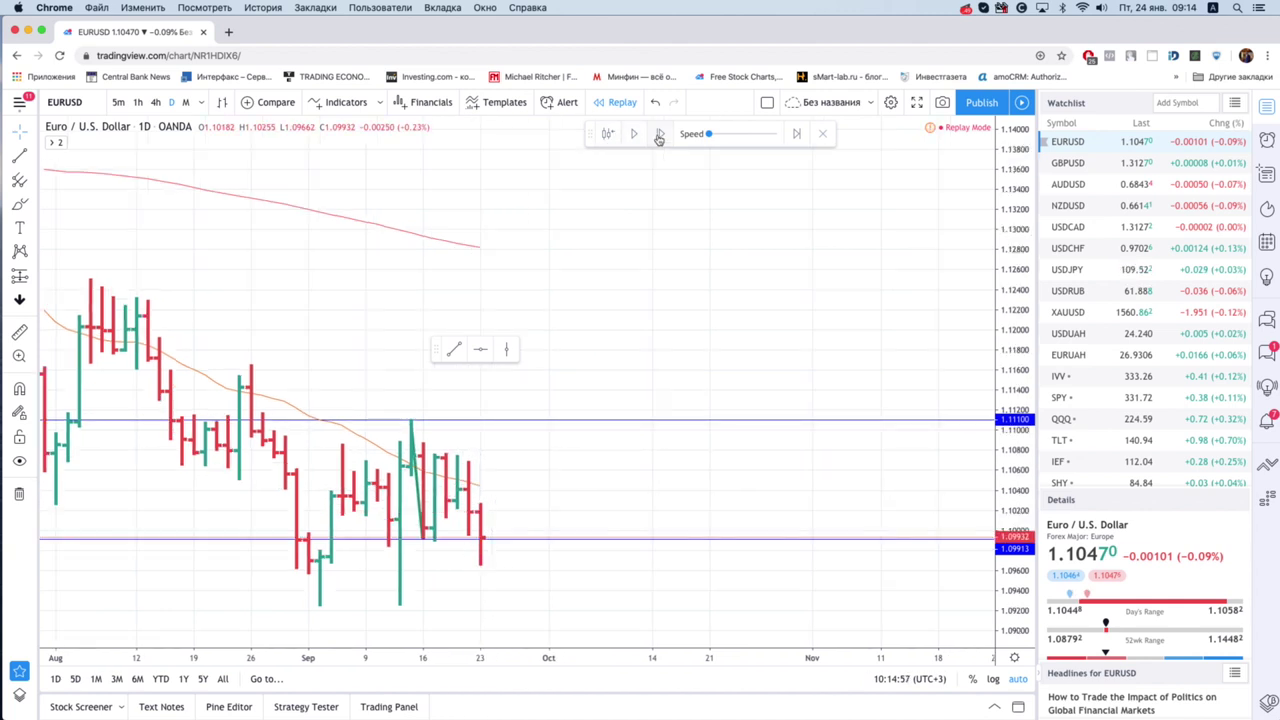
left_click(659, 137)
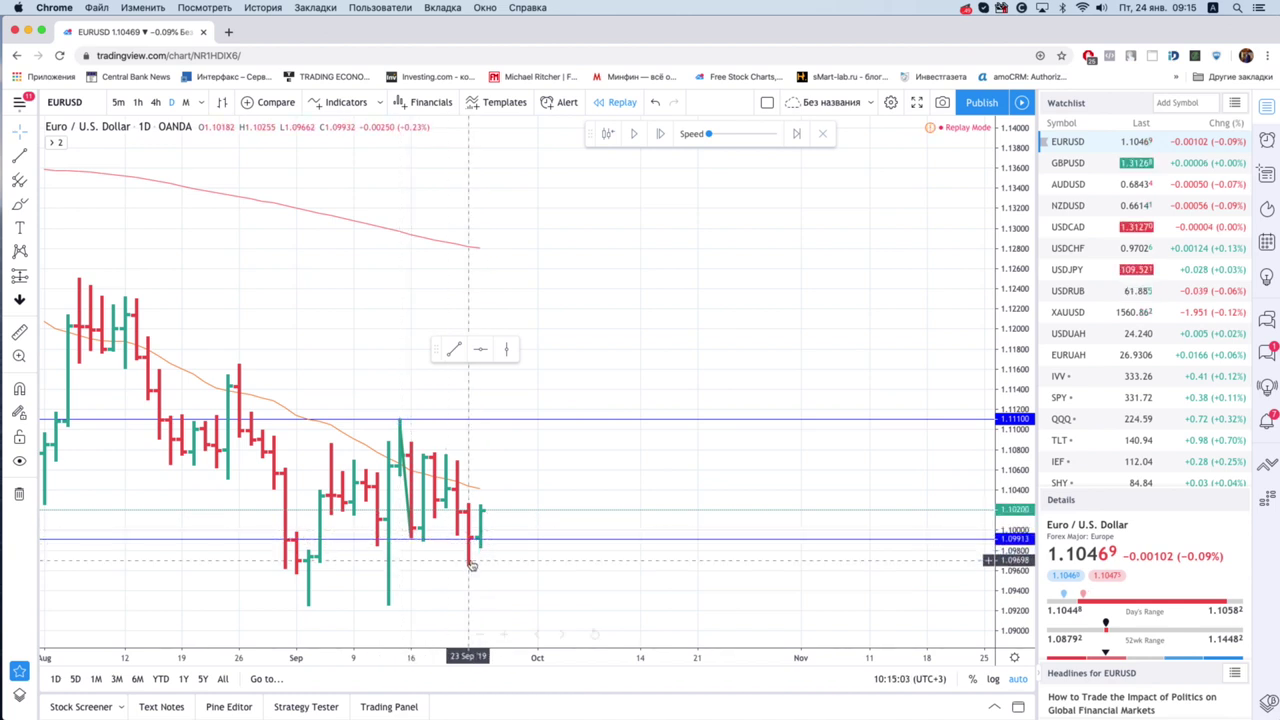
left_click(660, 134)
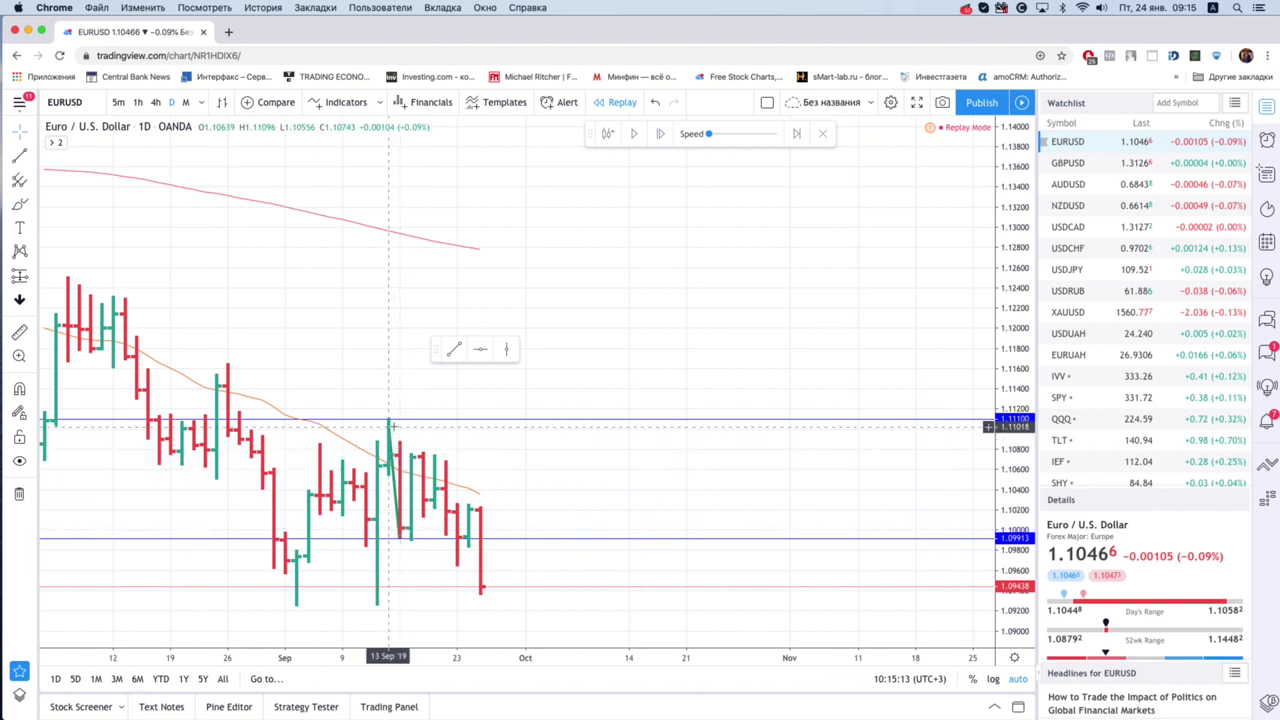
- Move the upper horizontal line to 1.10275 and draw a trend line from the 16 September low to the 24 September high
left_click_drag(480, 551, 480, 549)
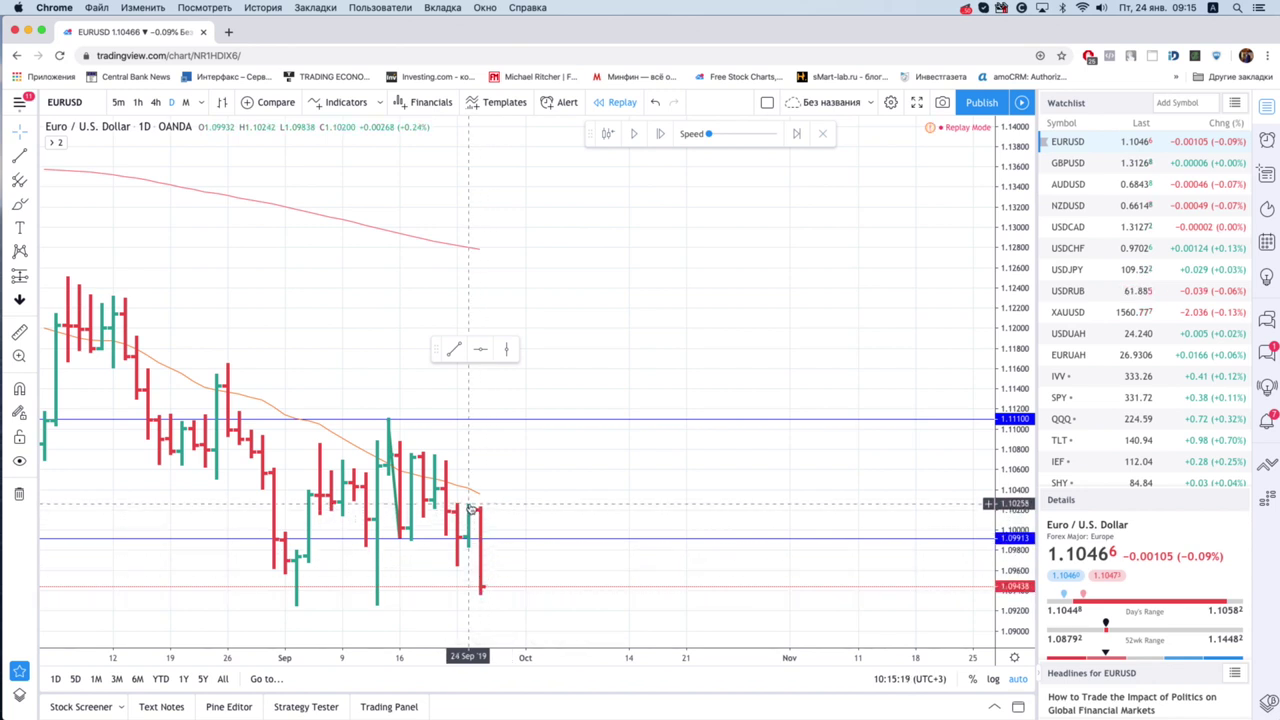
left_click_drag(477, 419, 499, 503)
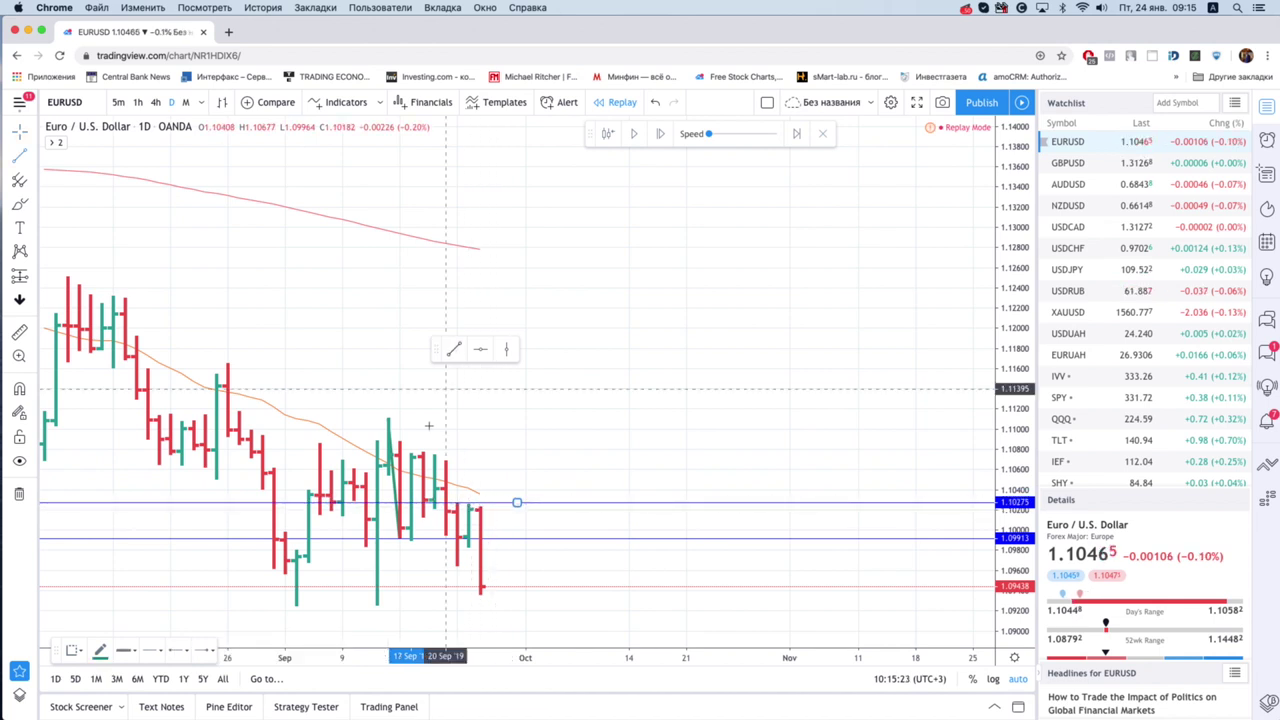
left_click_drag(399, 539, 468, 505)
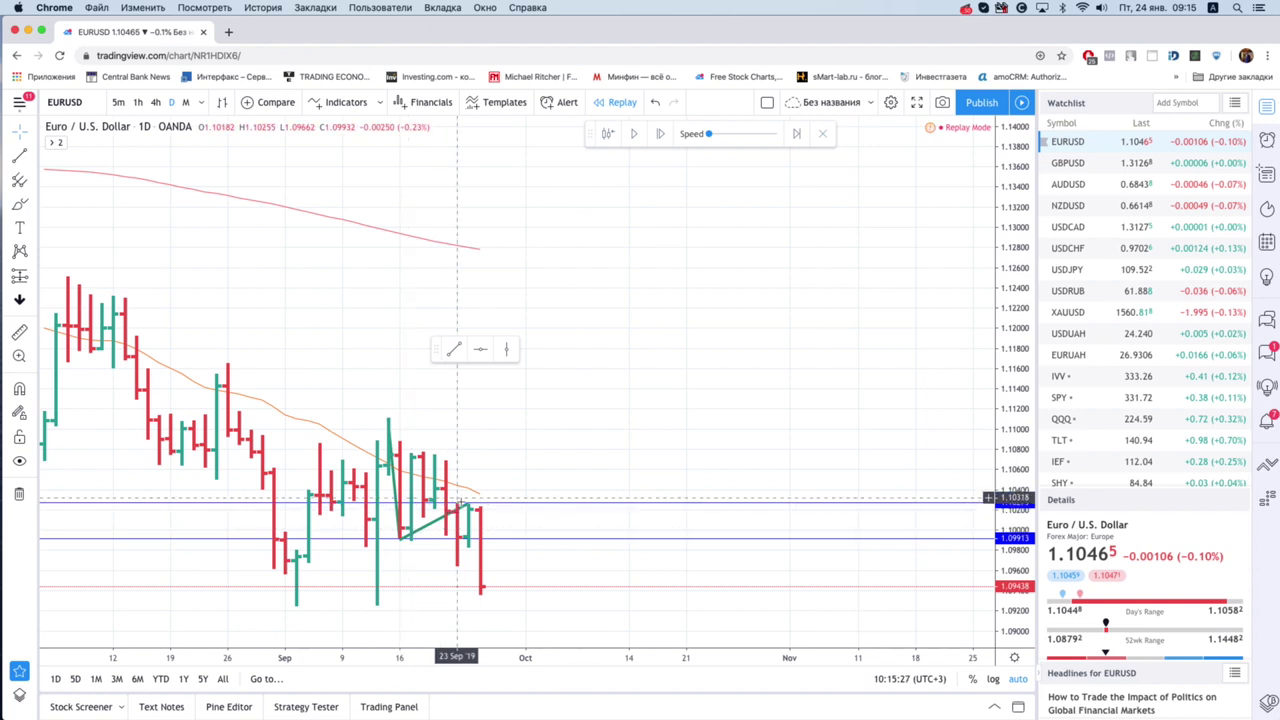
scroll(535, 551, "down", 3)
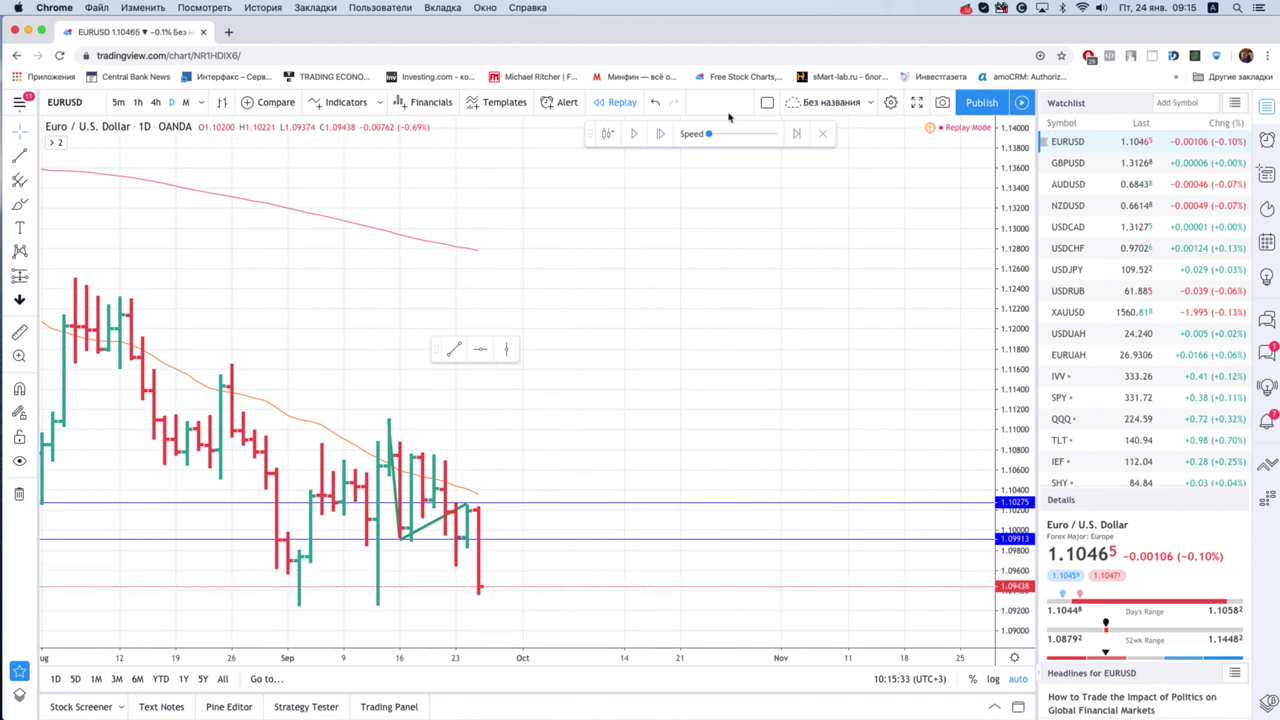
- Advance the replay by two bars and place a horizontal line at the 26 September low
left_click(660, 135)
left_click(660, 135)
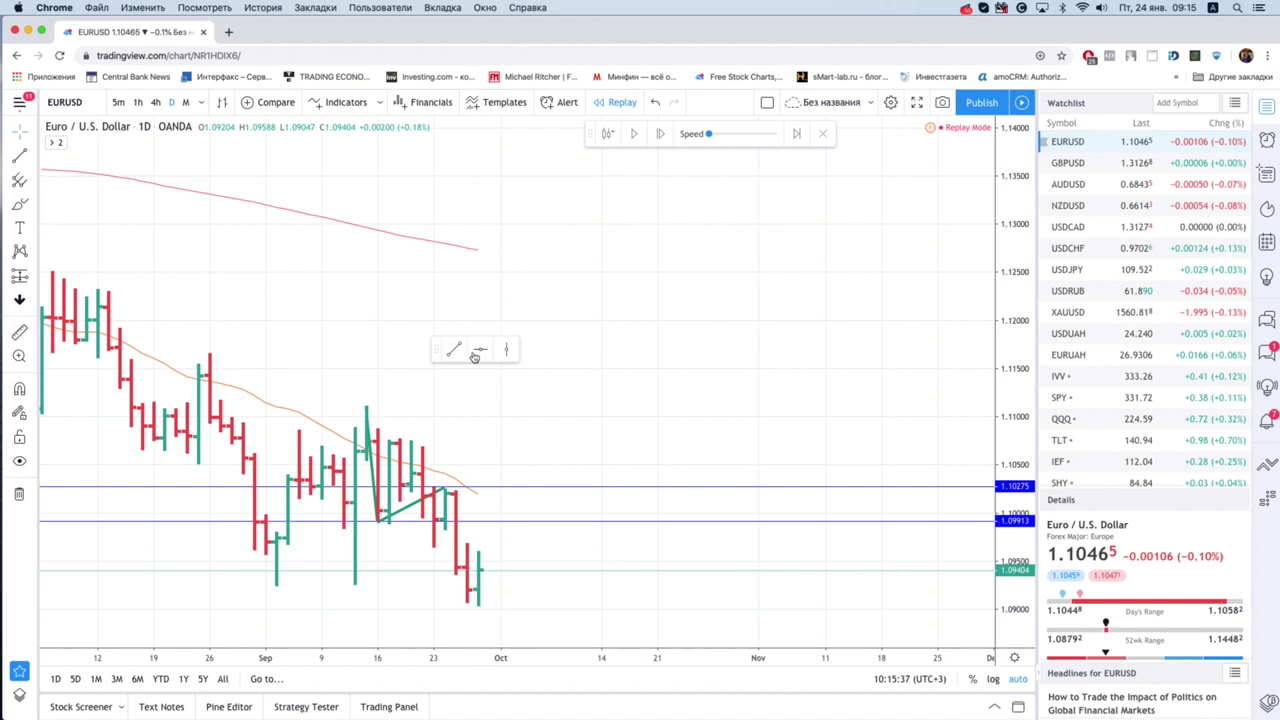
left_click(480, 602)
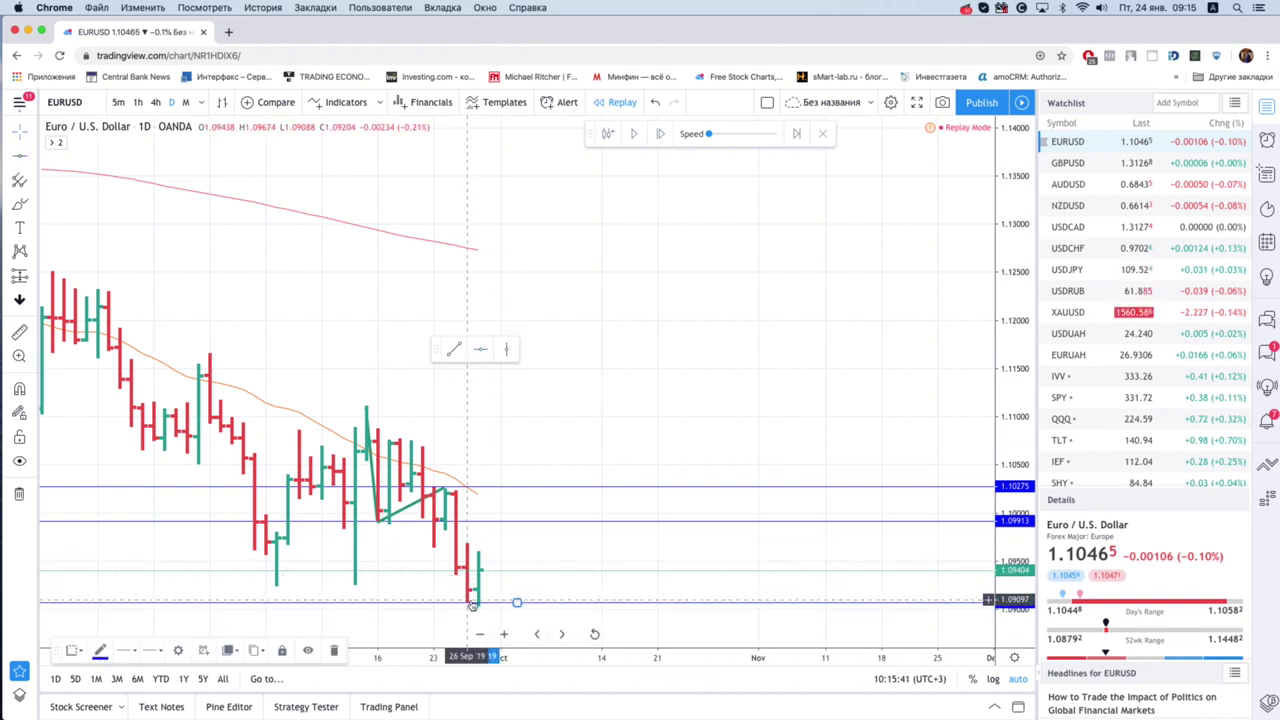
- Draw a trend line from the 24 September high down to the 26 September low
left_click(445, 487)
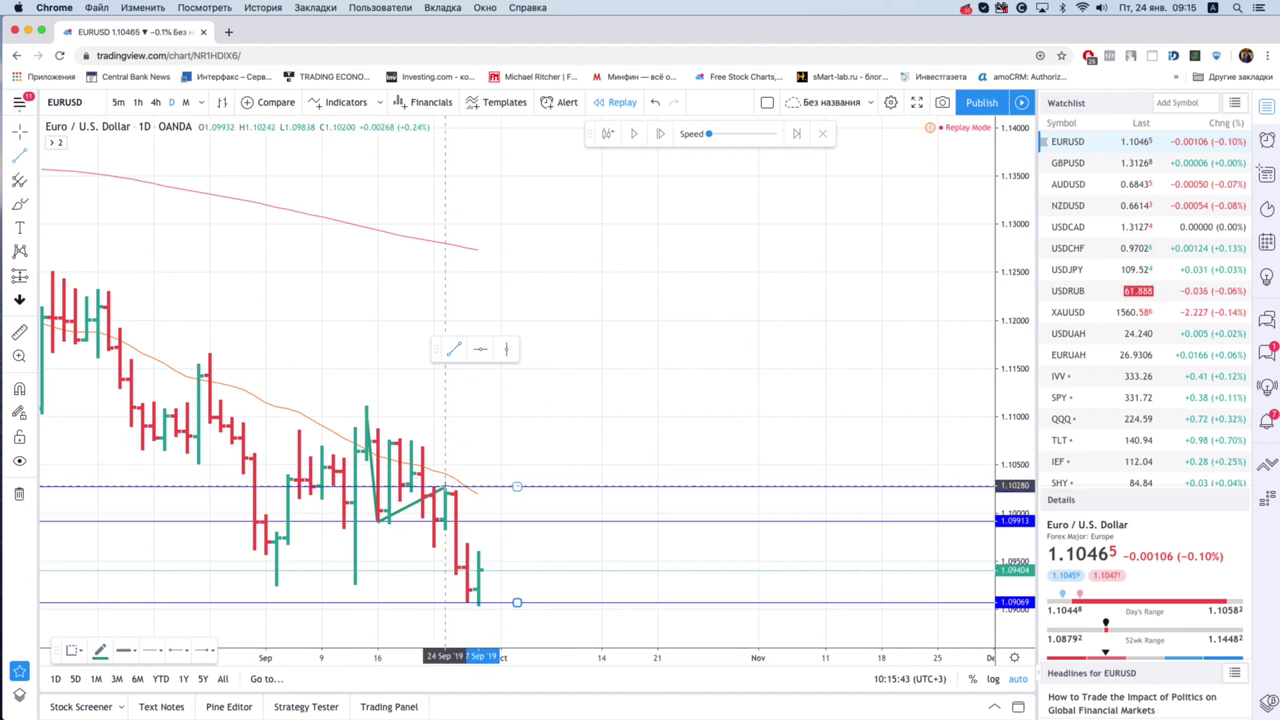
left_click_drag(445, 487, 471, 594)
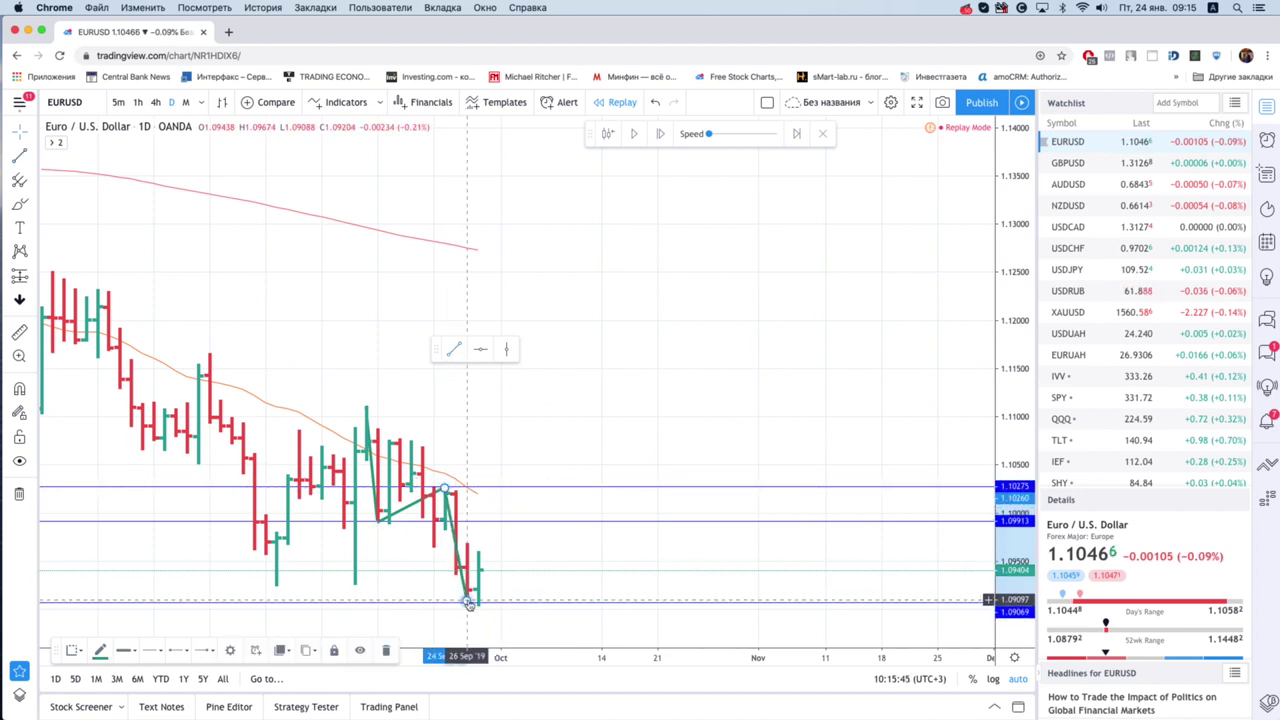
left_click(435, 521)
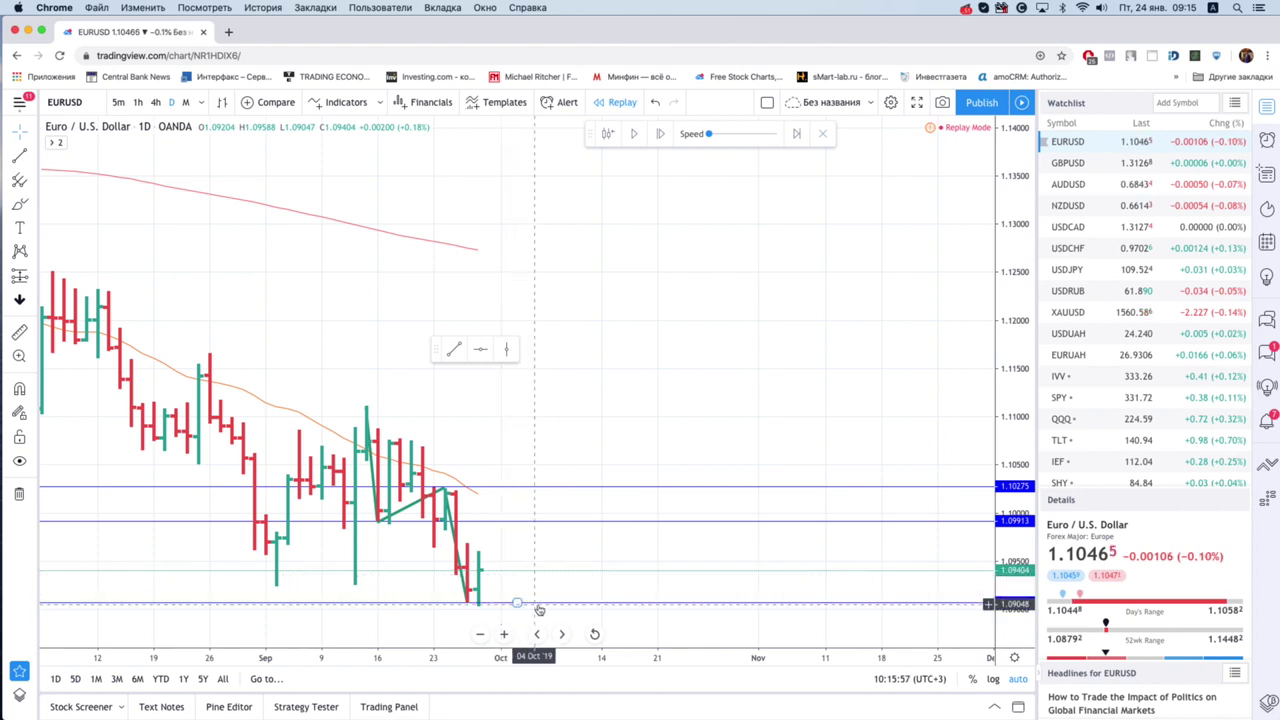
left_click_drag(538, 609, 538, 606)
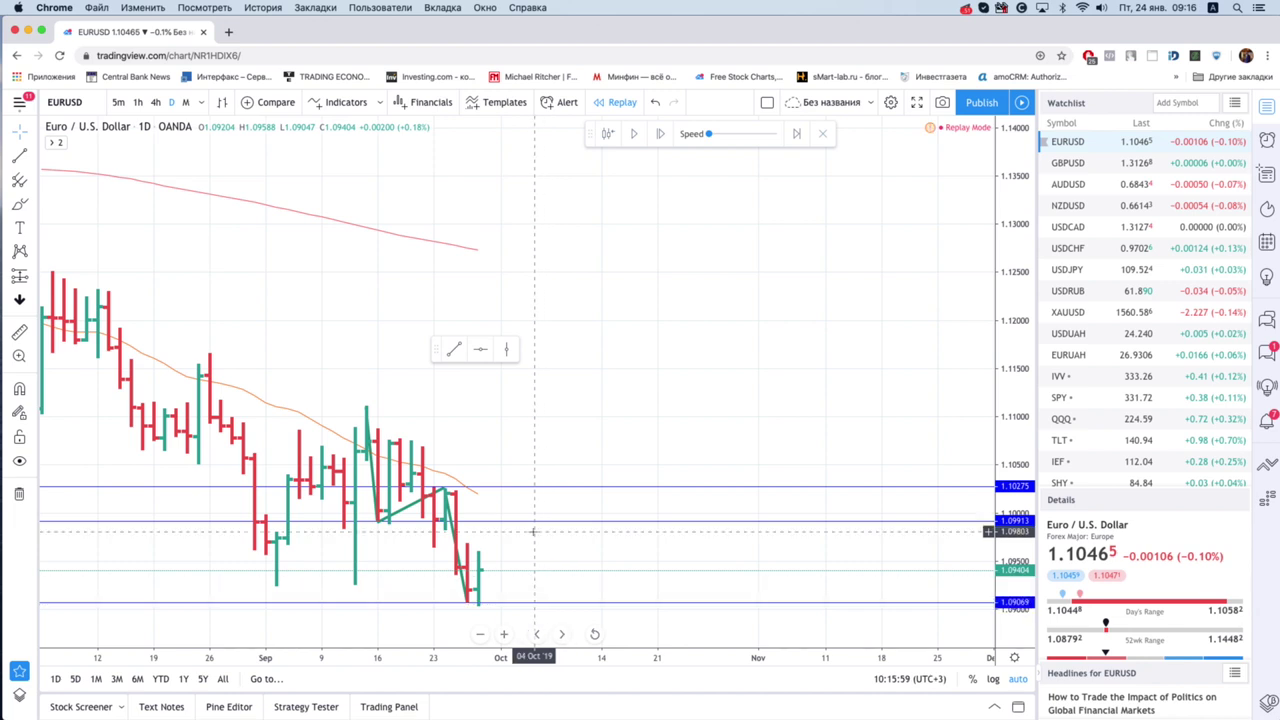
- Advance the replay by one bar to 30 September 2019 and place an up-arrow marker at 1 October, below the latest low
left_click(662, 137)
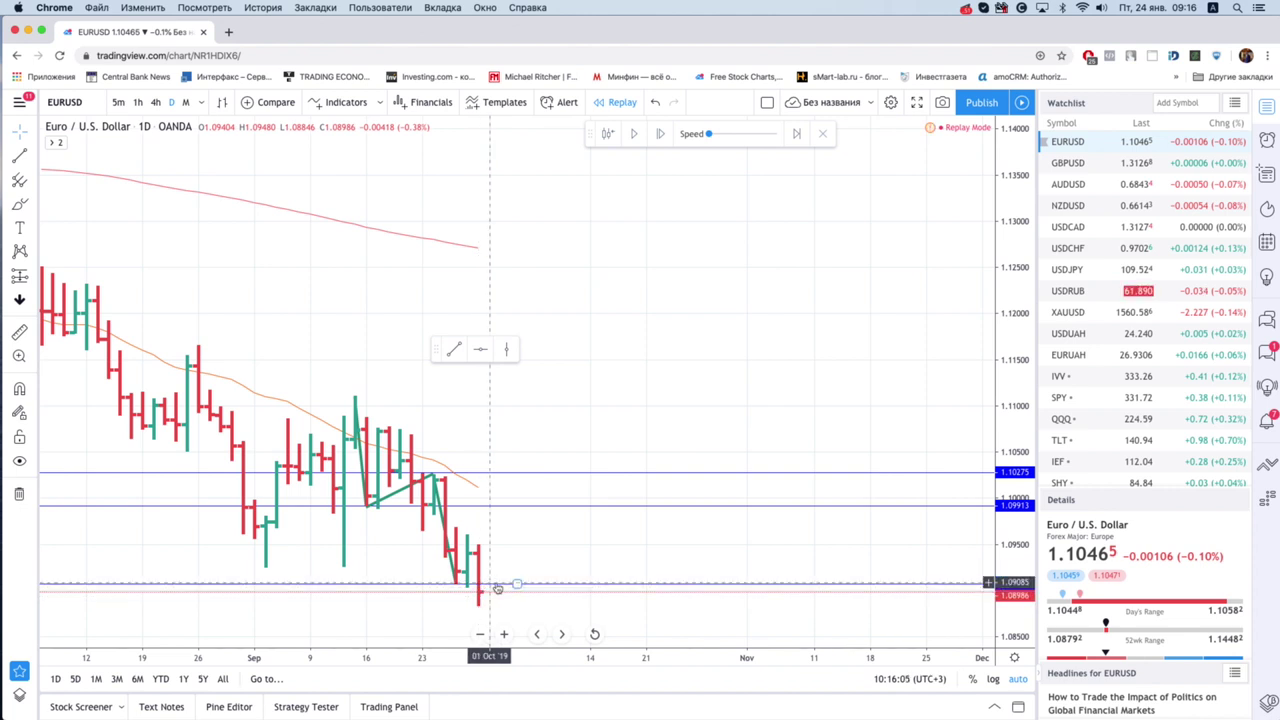
left_click(34, 304)
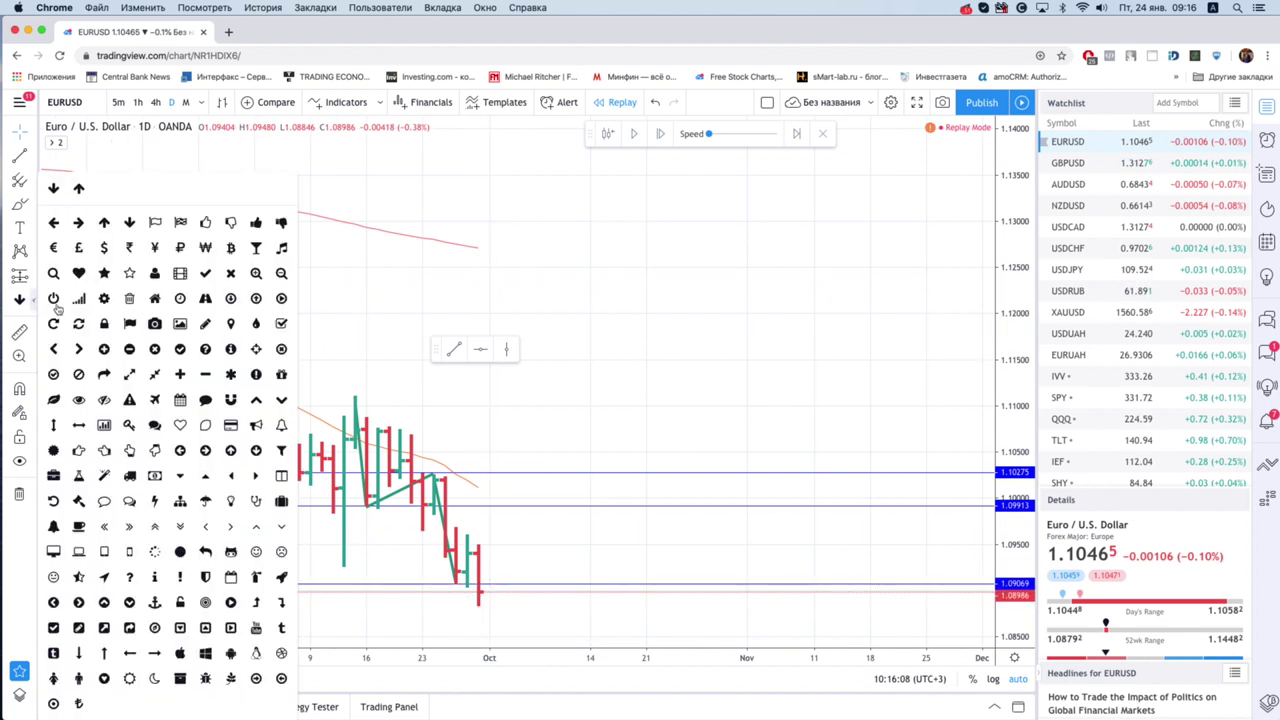
left_click(76, 192)
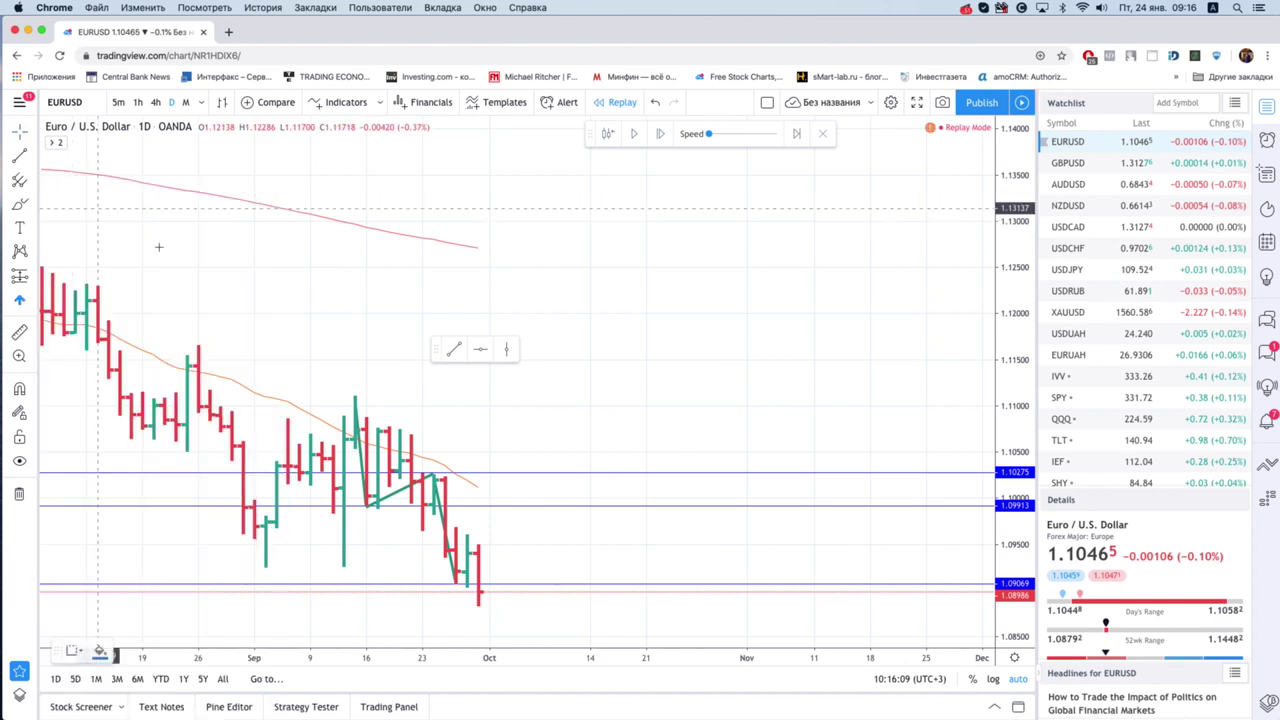
left_click(489, 606)
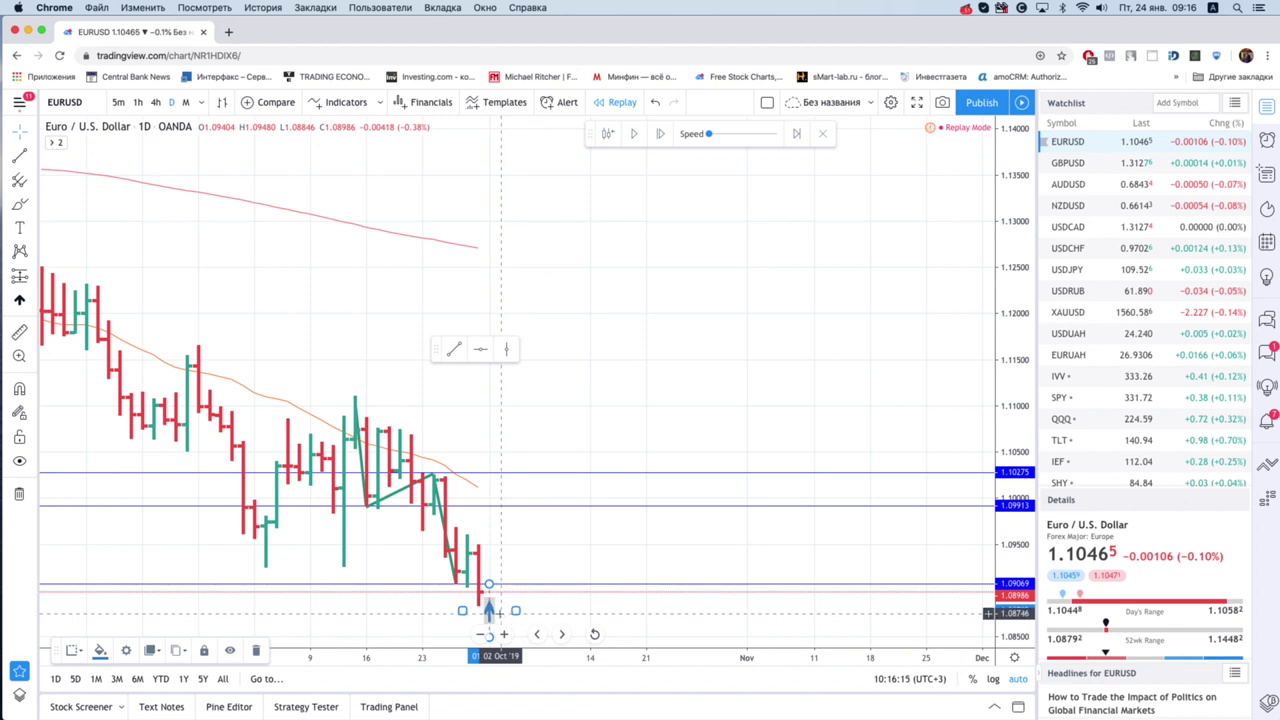
left_click(508, 549)
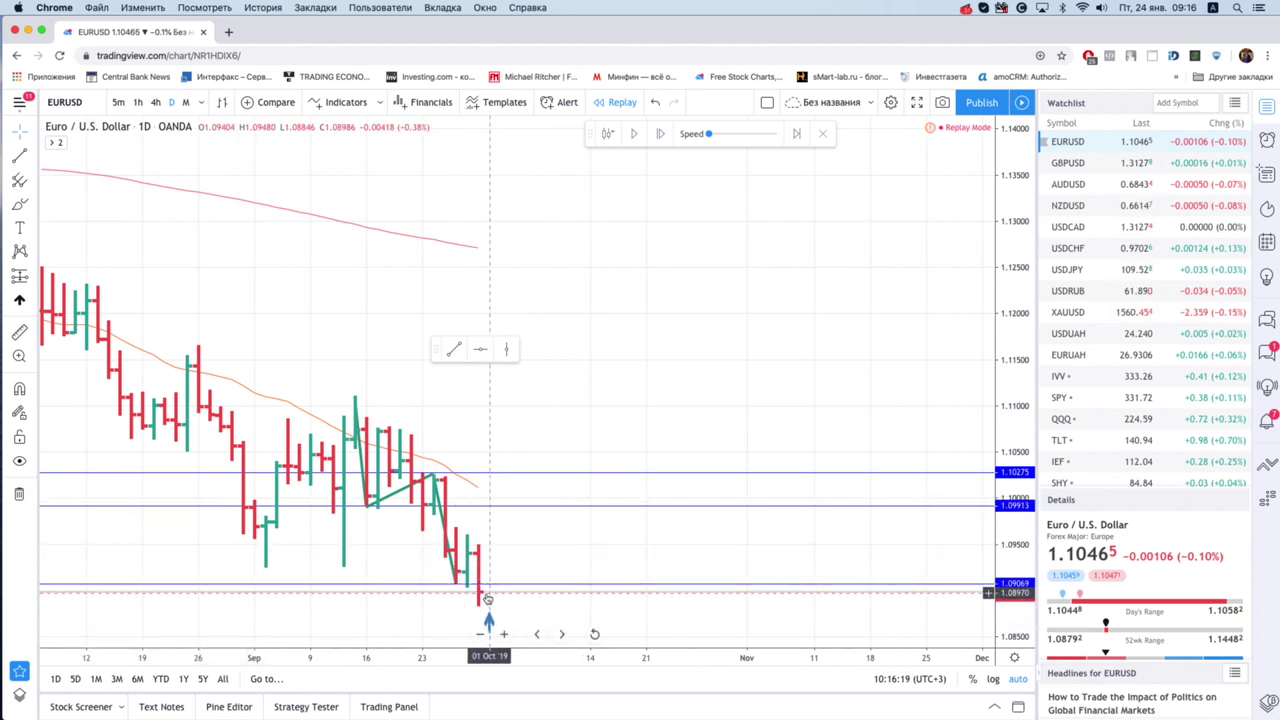
- Move the 1.09913 horizontal line to 1.09609 and draw a trend line from the 26 September low to the 27 September high
left_click(516, 535)
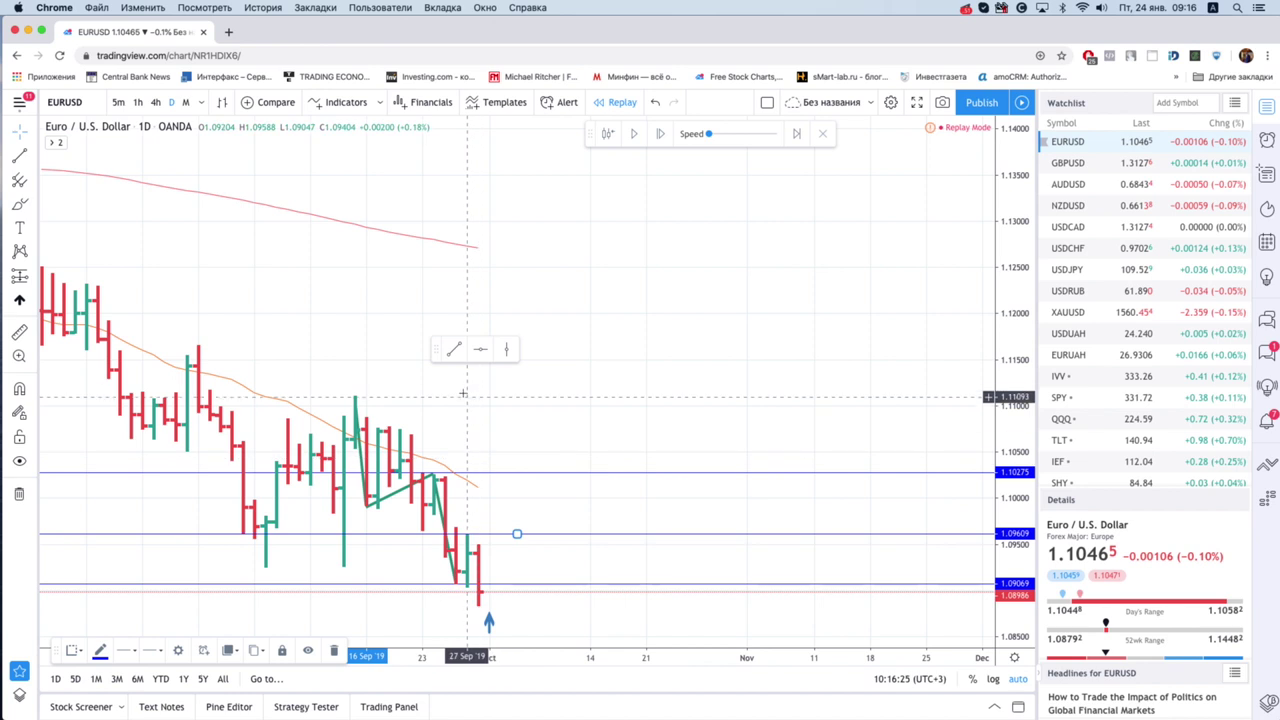
left_click(453, 350)
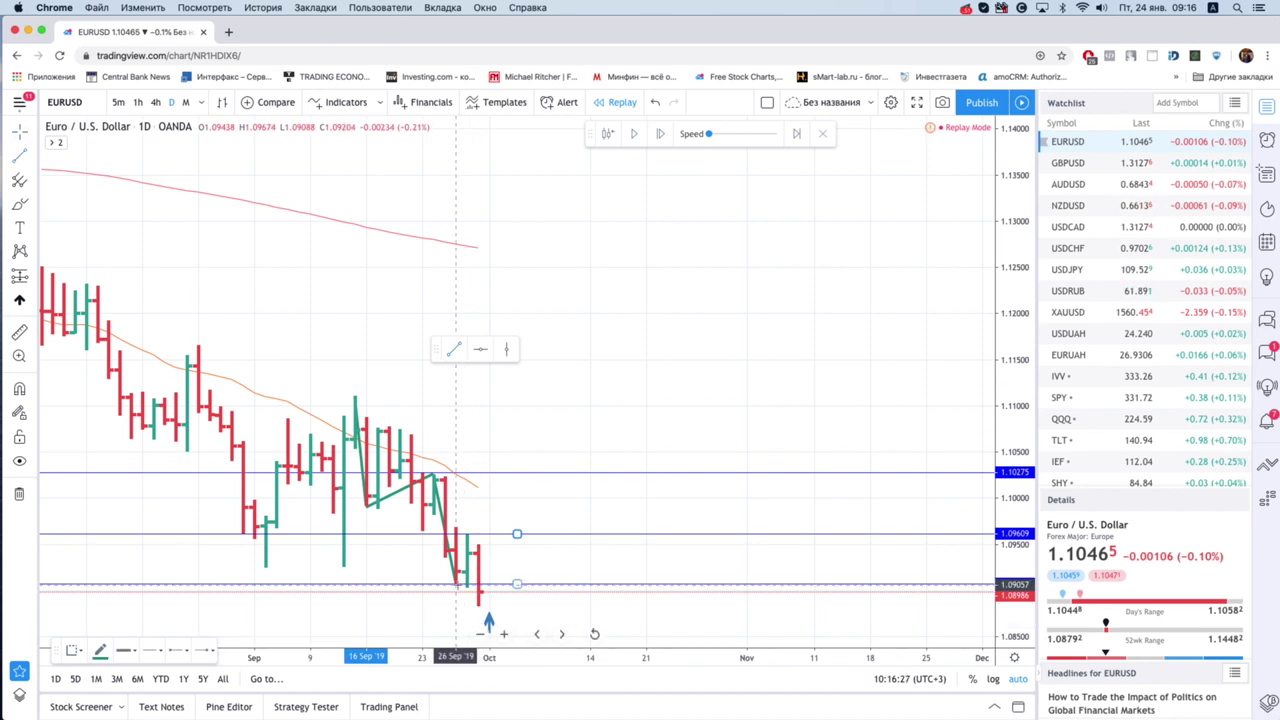
left_click(455, 585)
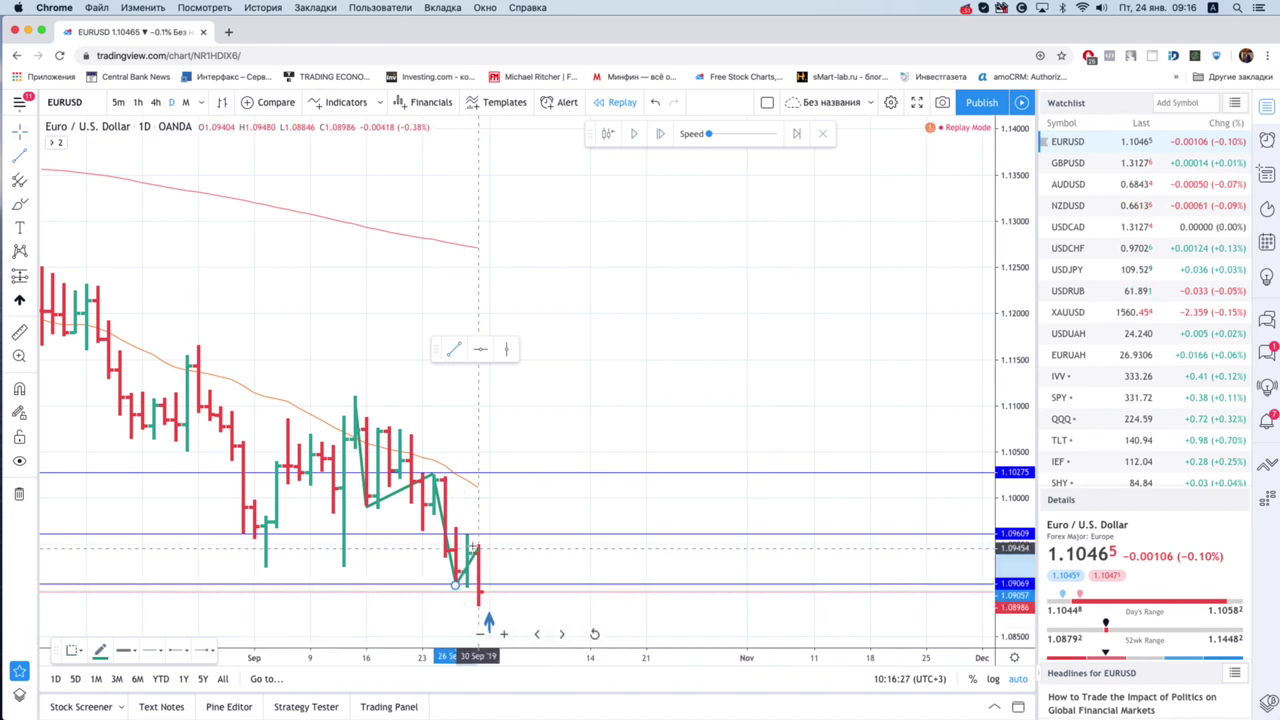
- Advance the replay by one bar to 1 October 2019 and dismiss the advertisement over the chart
left_click(660, 134)
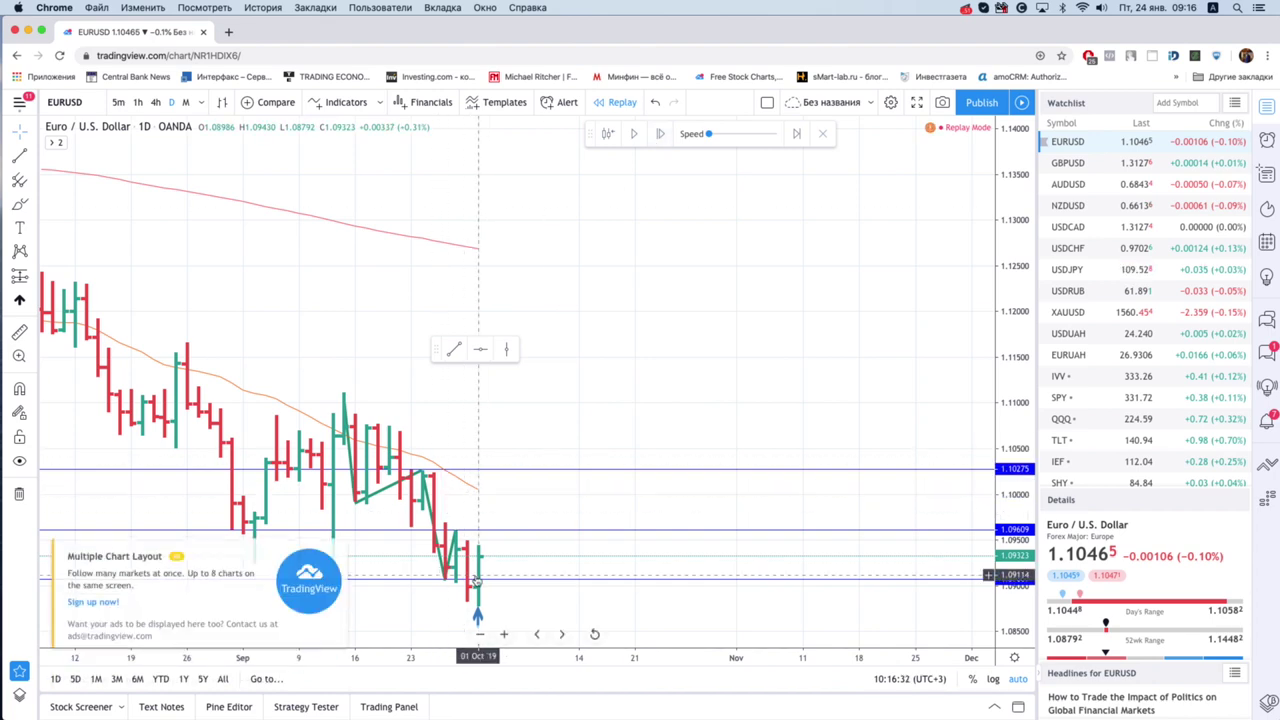
left_click(344, 553)
left_click(508, 507)
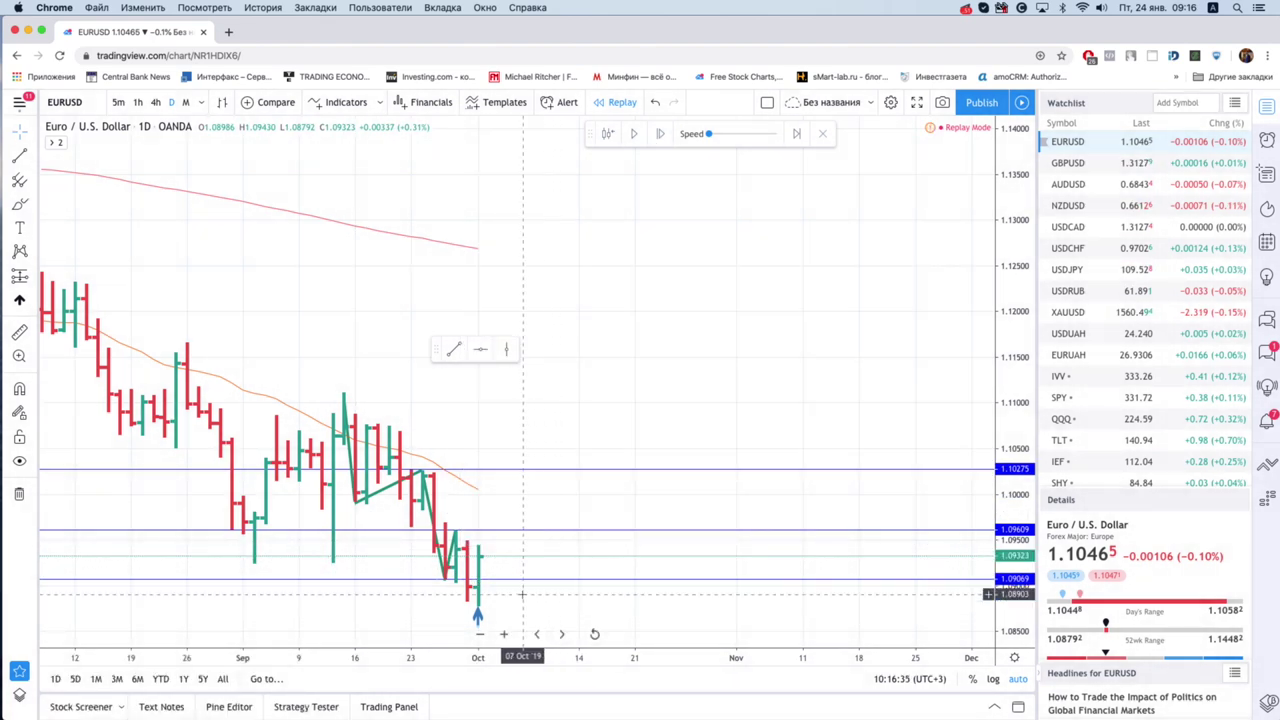
- Move the uppermost horizontal line to 1.08831 and draw a trend line from the 27 September high to the 30 September low
left_click(488, 360)
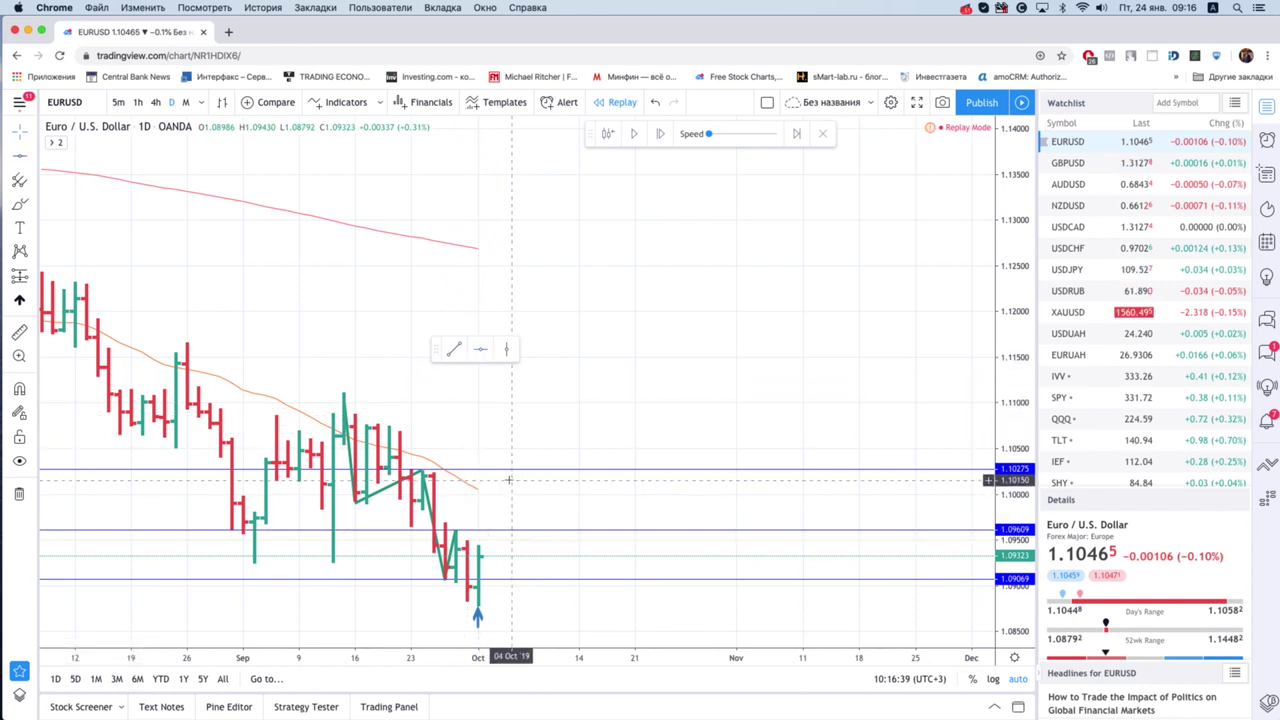
left_click_drag(510, 472, 517, 600)
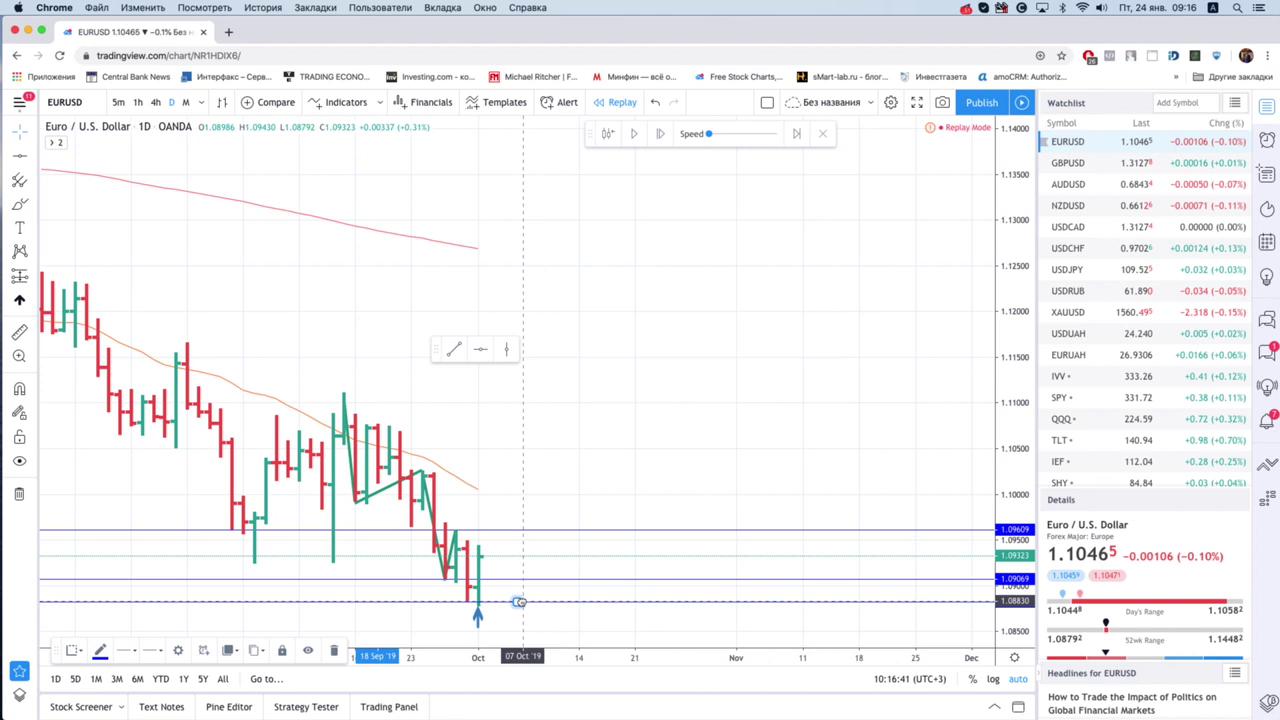
left_click(453, 349)
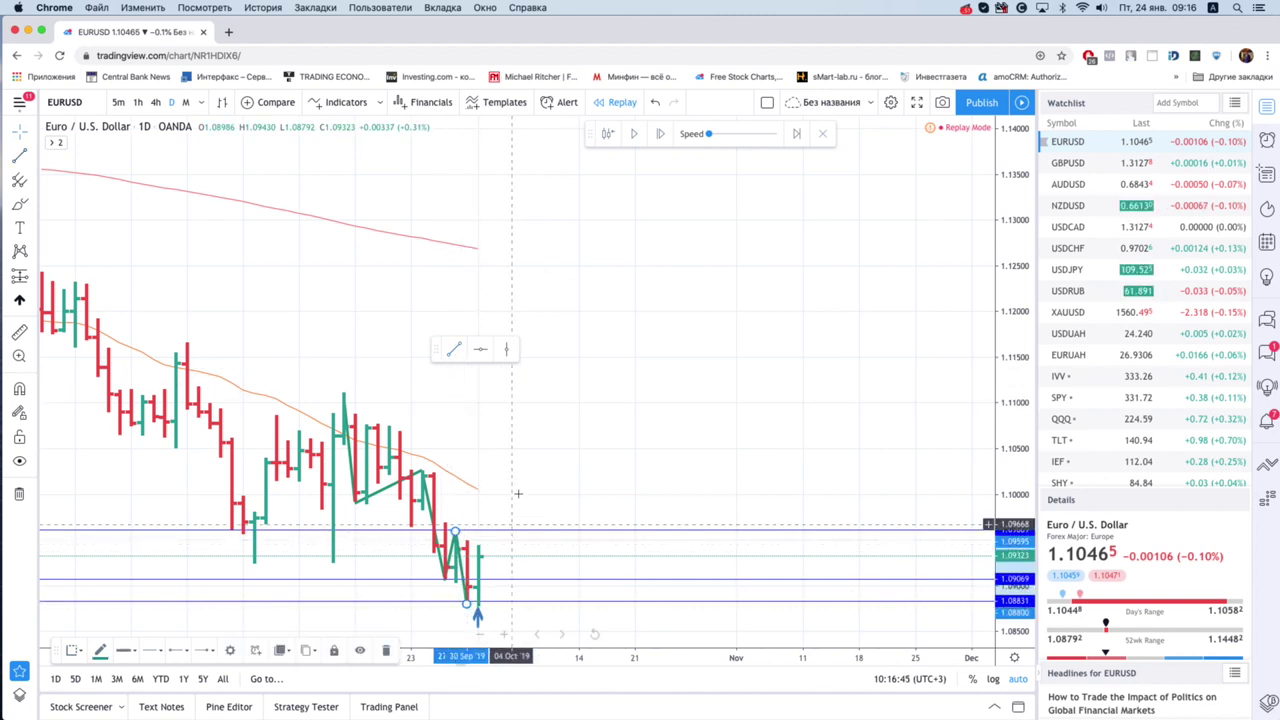
key("Escape")
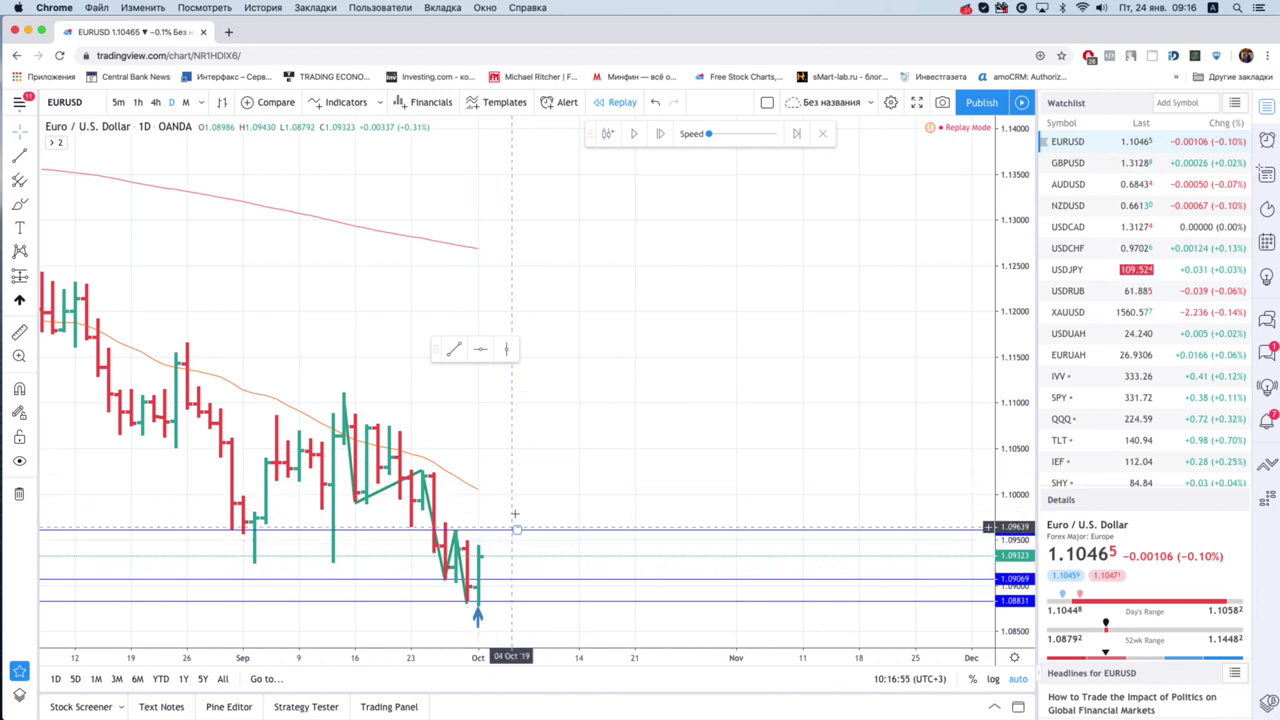
- Advance the replay by two daily bars to 3 October 2019
scroll(539, 494, "left", 2)
scroll(539, 494, "right", 2)
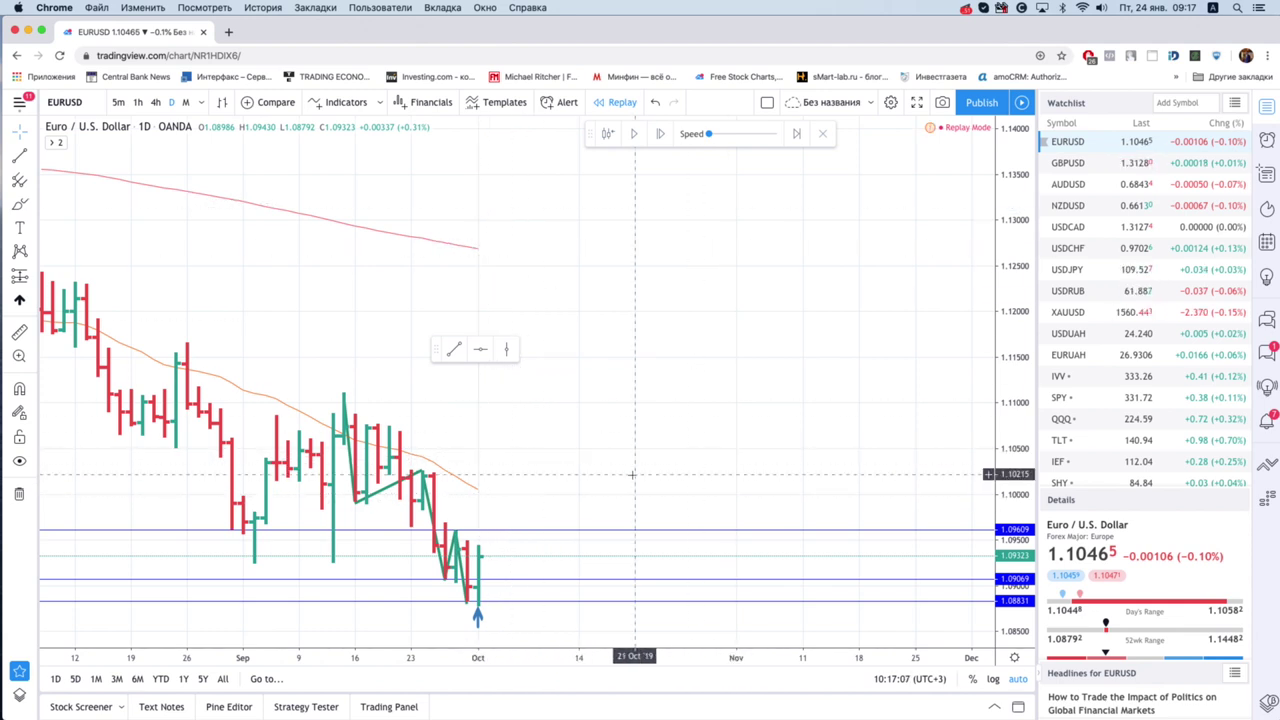
left_click_drag(628, 477, 657, 466)
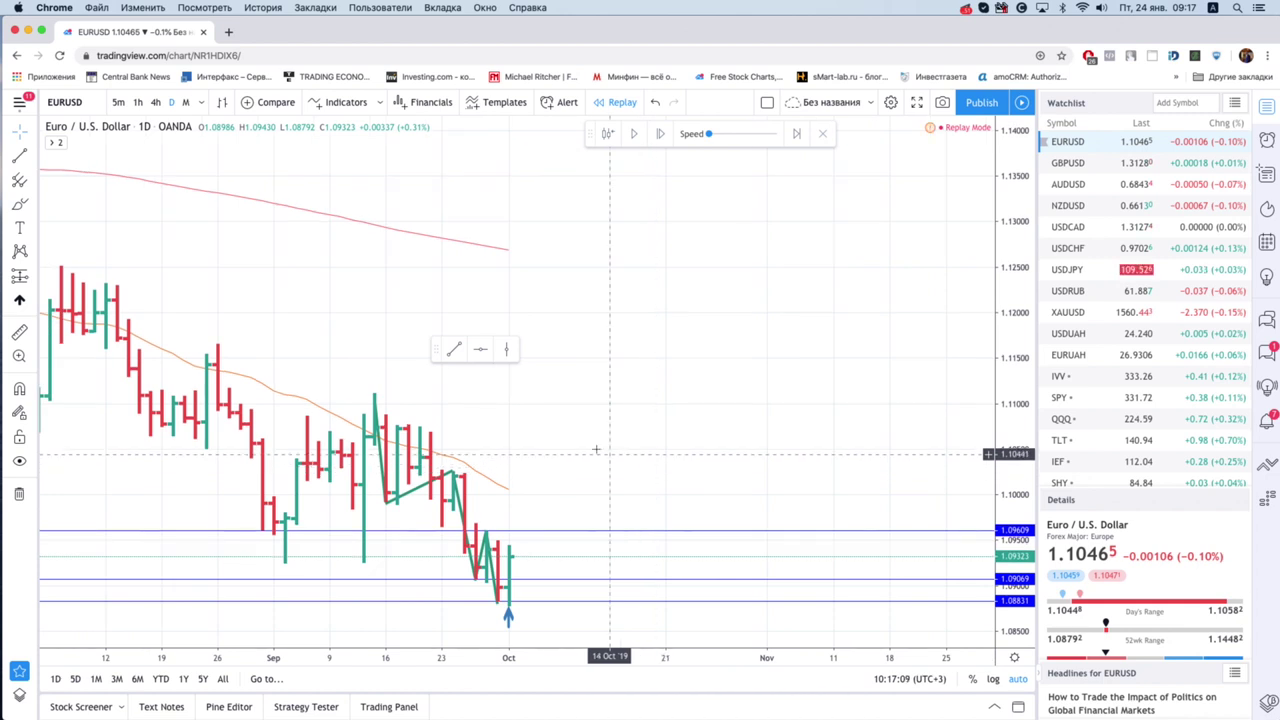
left_click(660, 139)
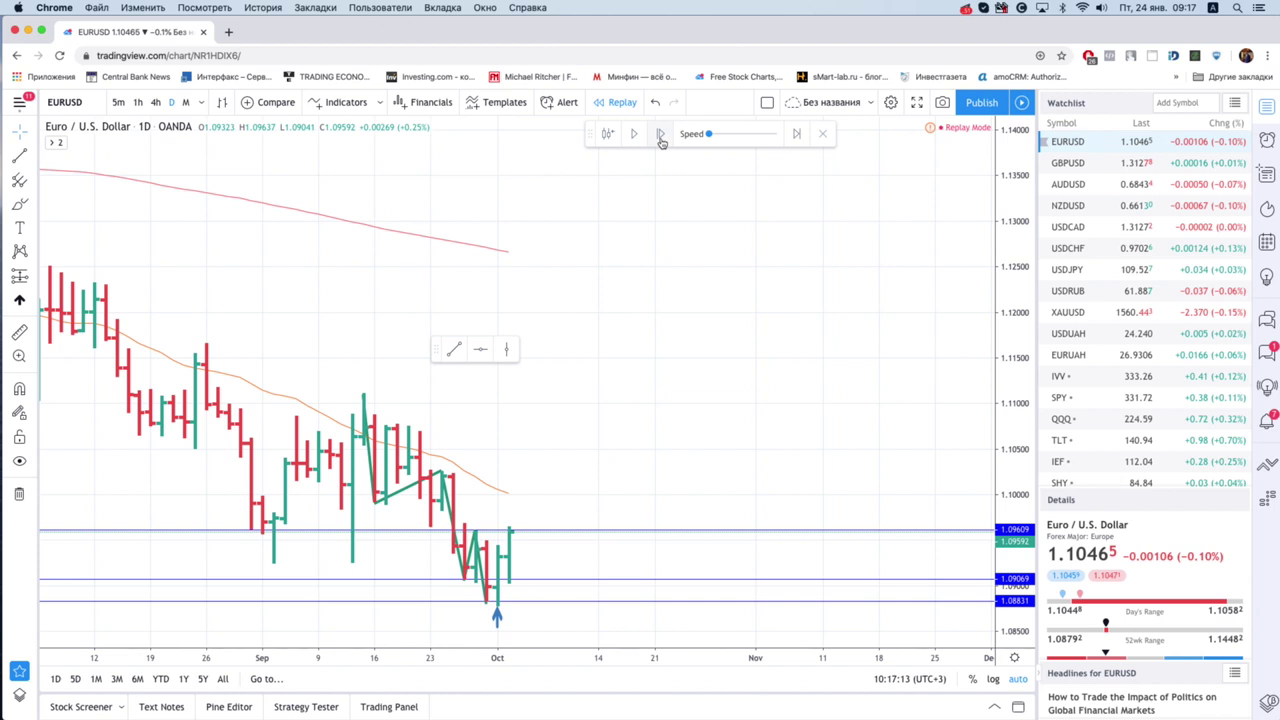
left_click(661, 139)
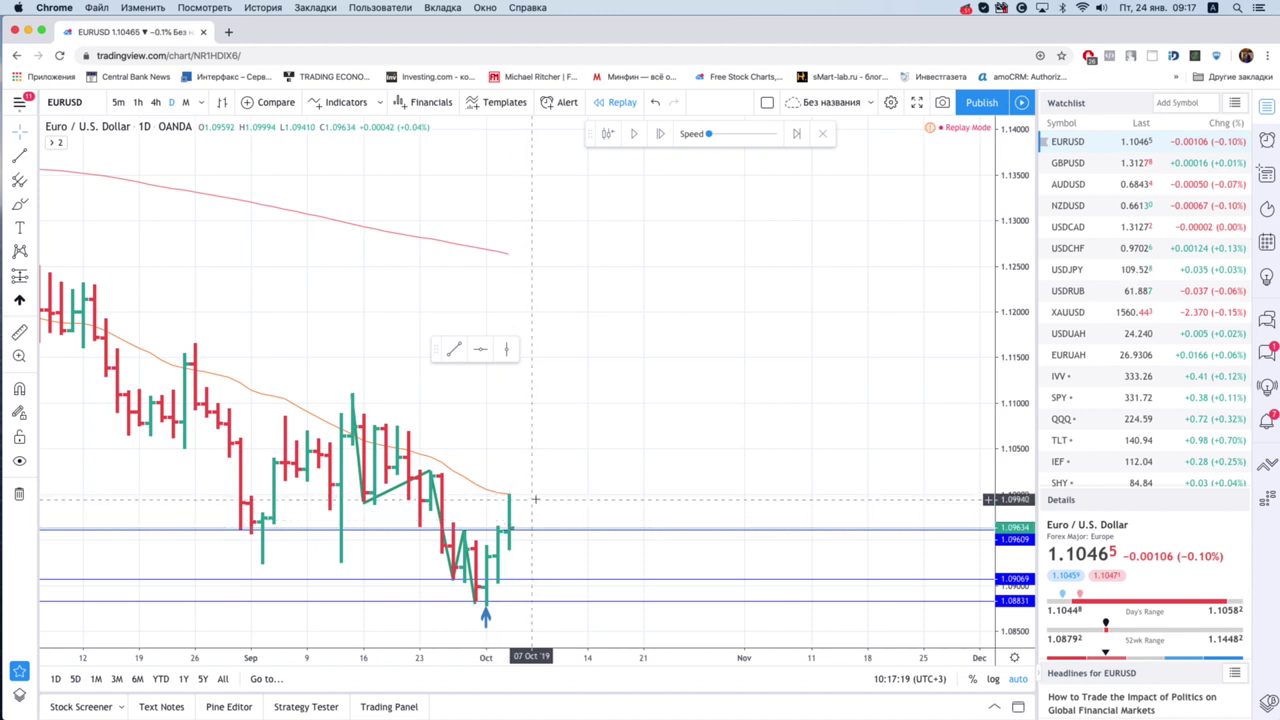
scroll(530, 520, "left", 1)
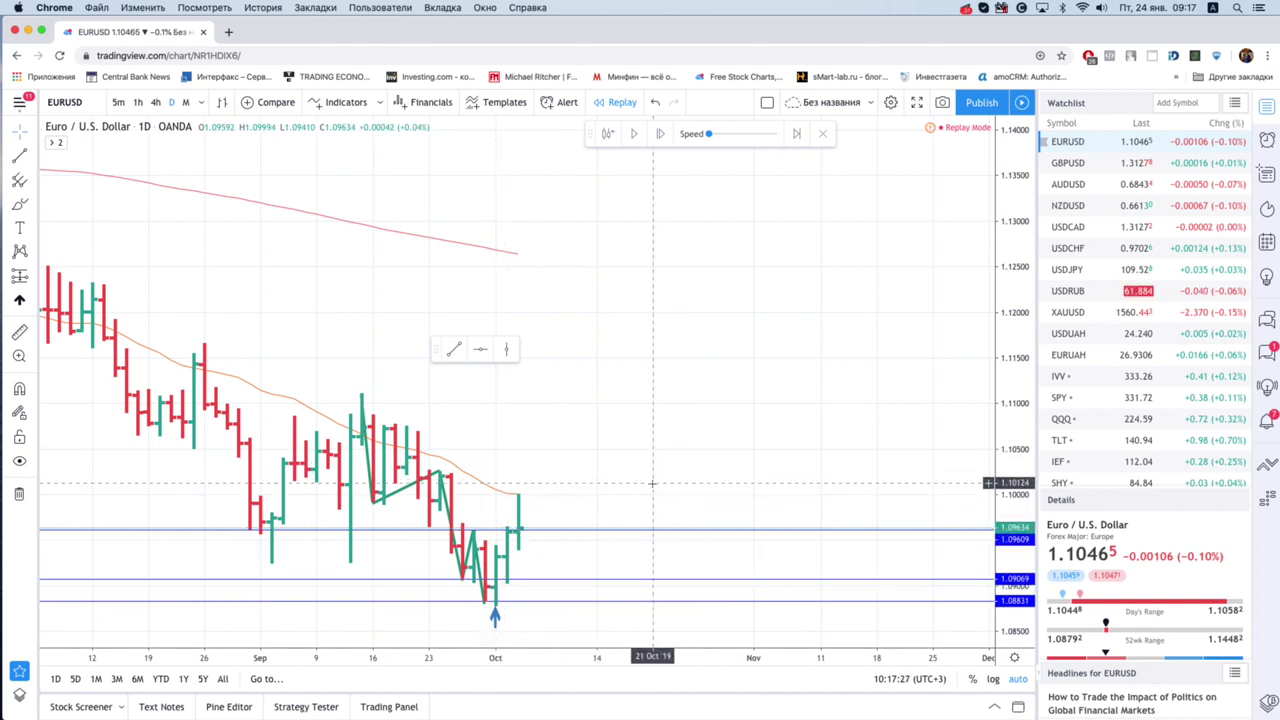
- Delete the horizontal lines at 1.09609 and 1.09069
scroll(605, 490, "right", 2)
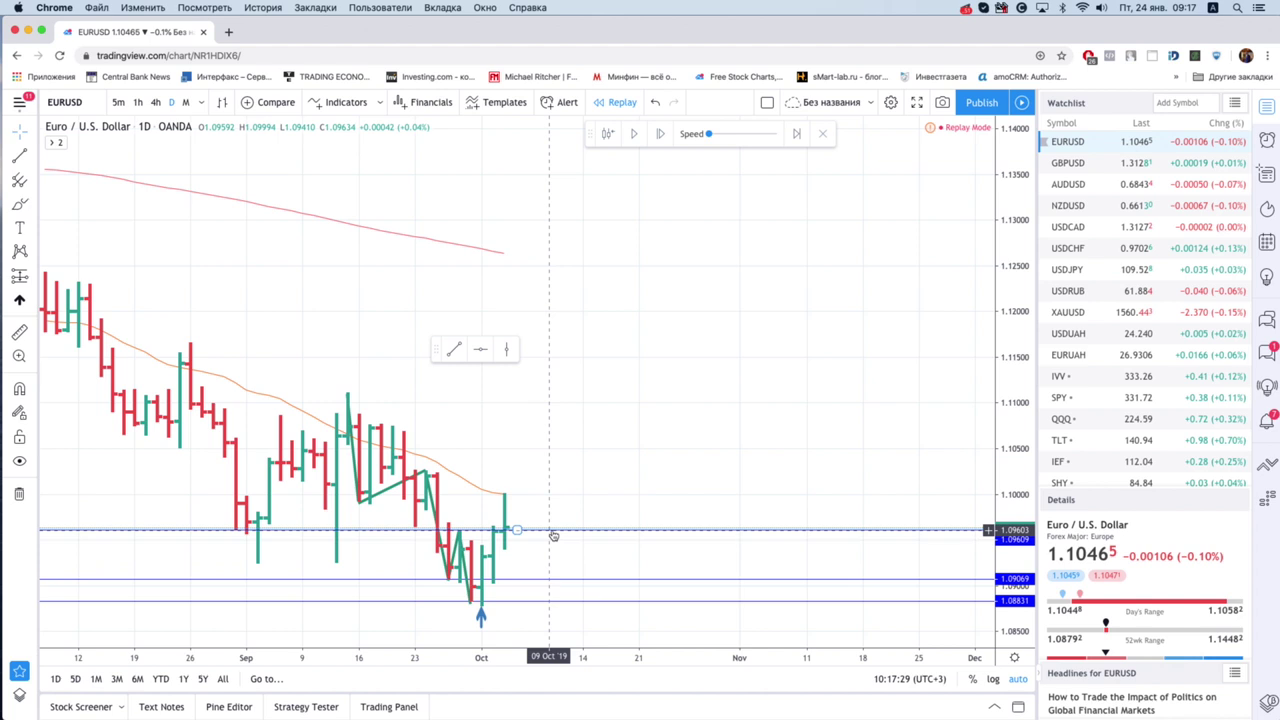
left_click(497, 531)
key("Delete")
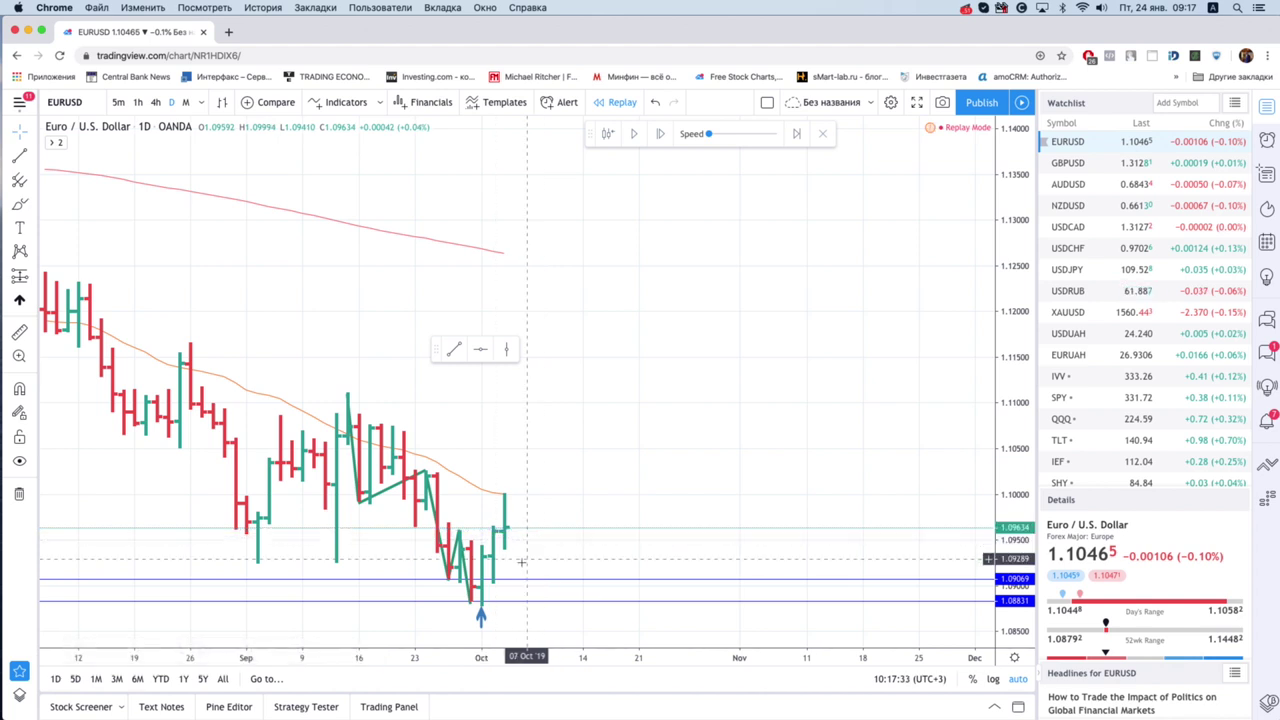
left_click(515, 579)
key("Delete")
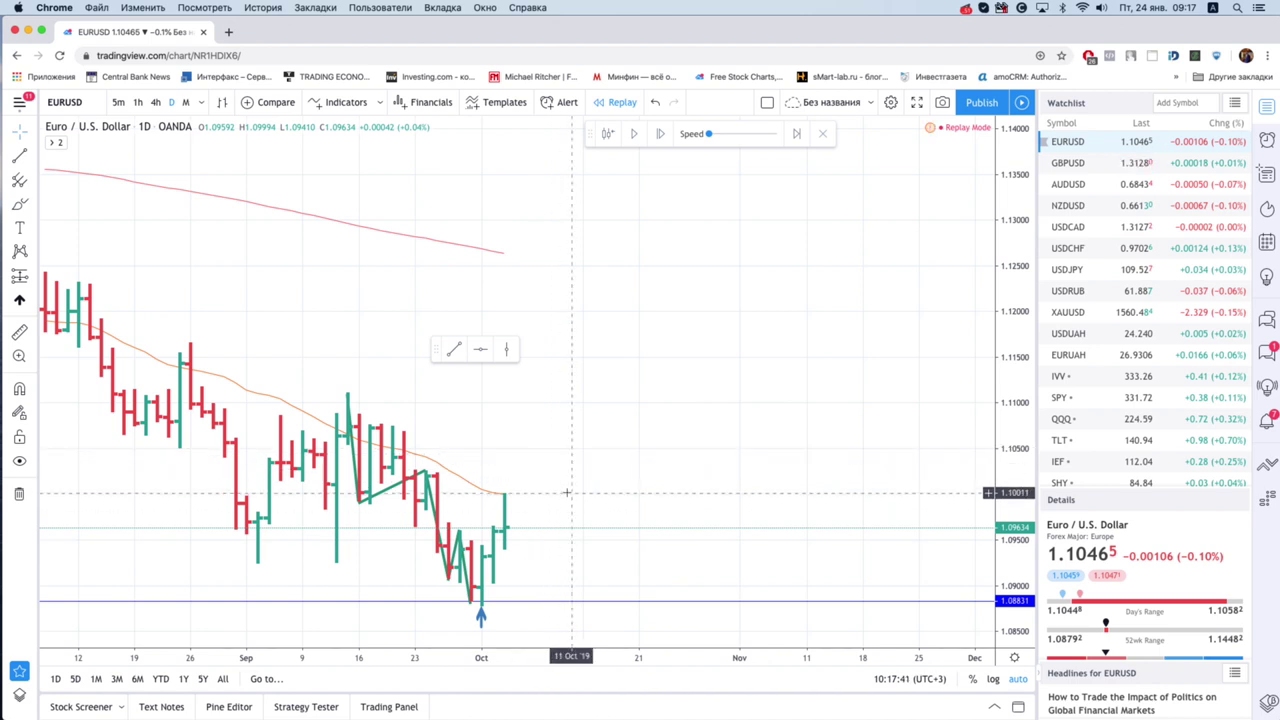
- Advance the replay two bars, and mark the 4 October high with a horizontal line at 1.09998 and a trend line from the 30 September low
left_click(661, 135)
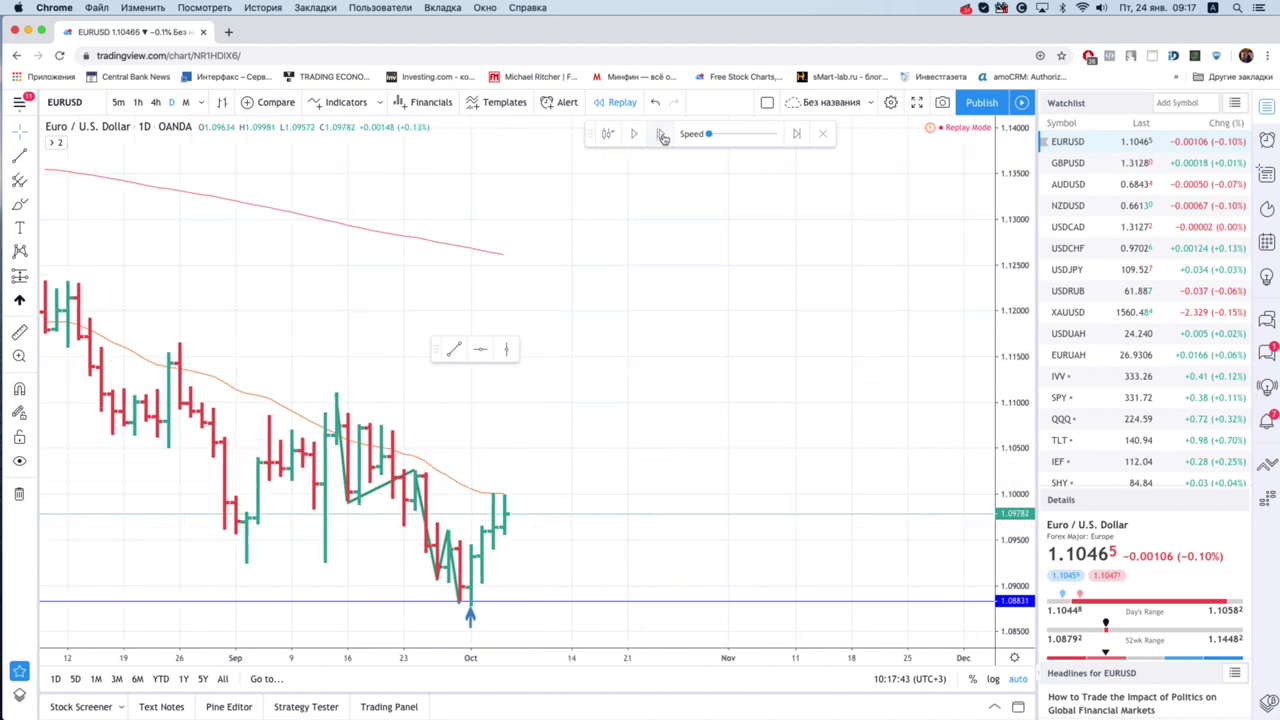
left_click(661, 135)
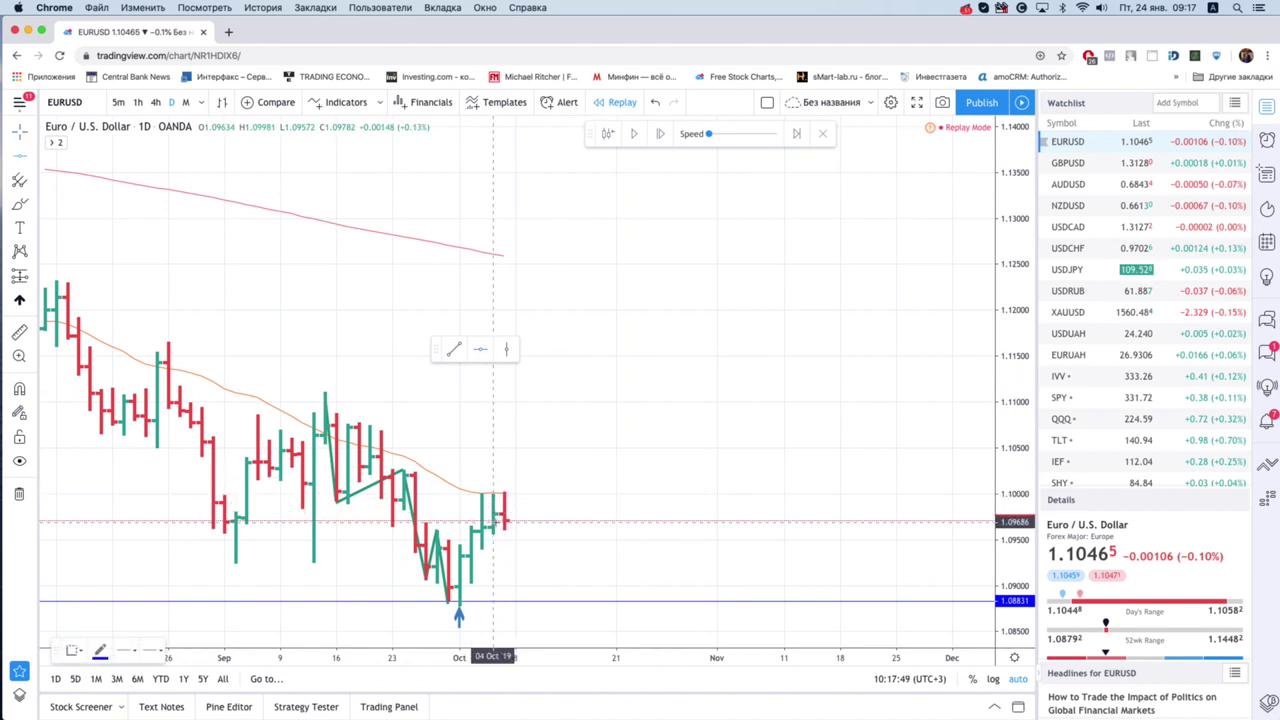
left_click(504, 493)
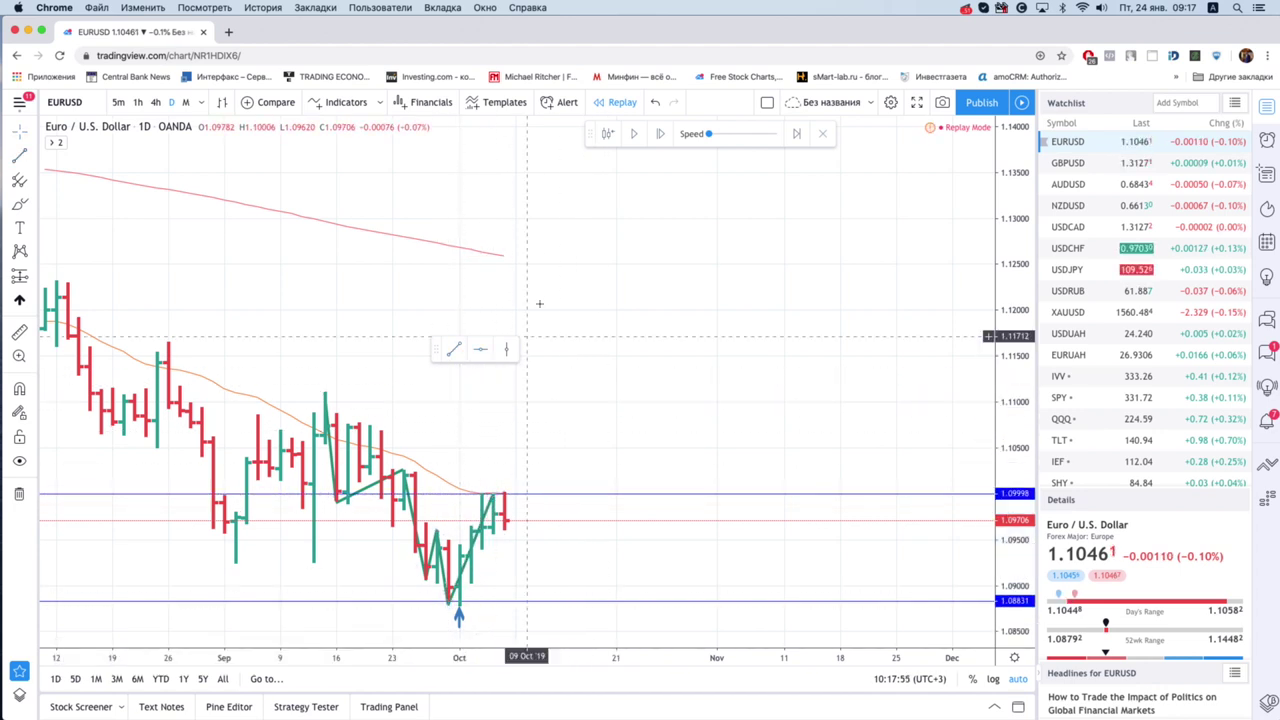
- Advance the replay by three daily bars to 10 October 2019
left_click(659, 136)
left_click(659, 136)
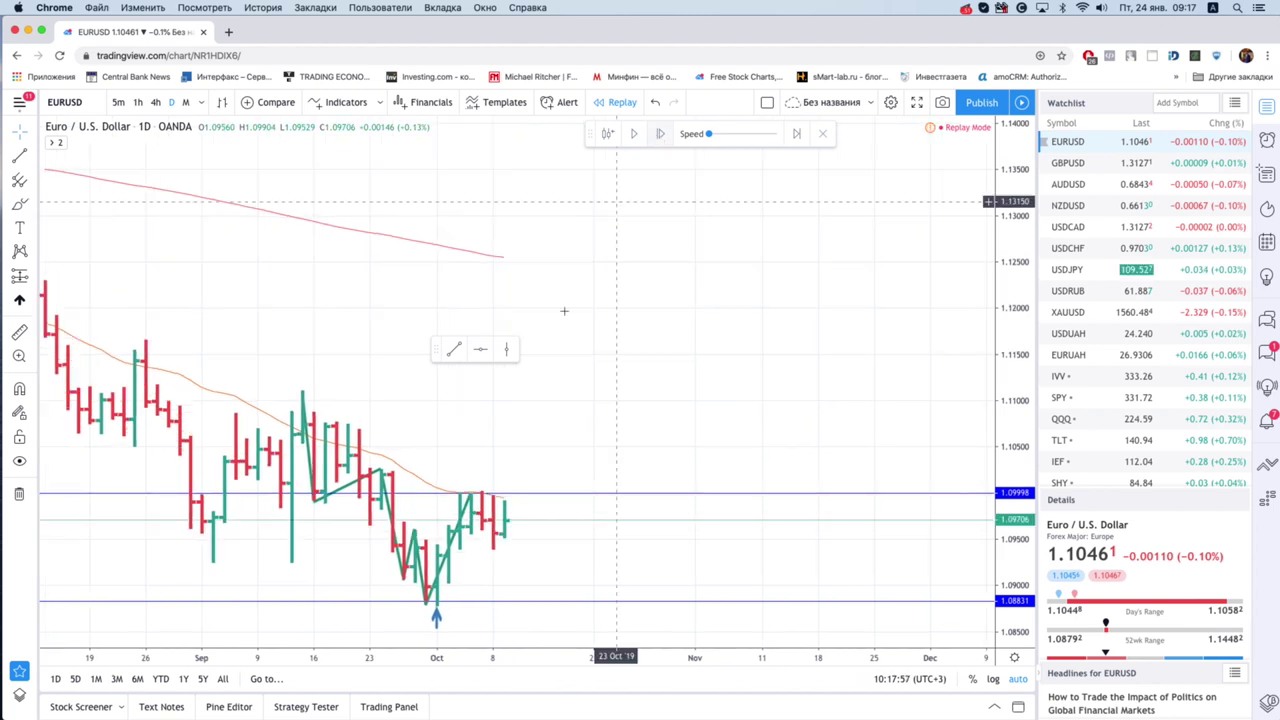
left_click(660, 136)
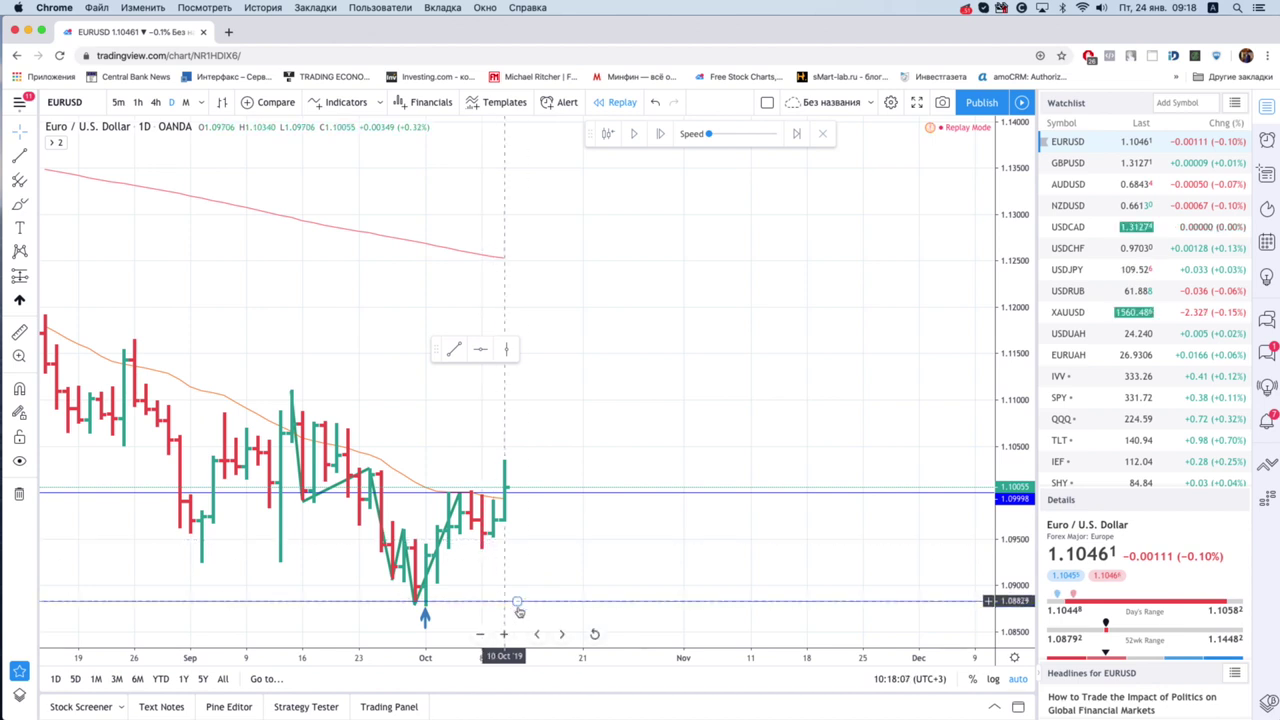
- Move the lower horizontal line to 1.09404 and draw a trend line from the 4 October high to the 8 October low
left_click_drag(509, 600, 527, 547)
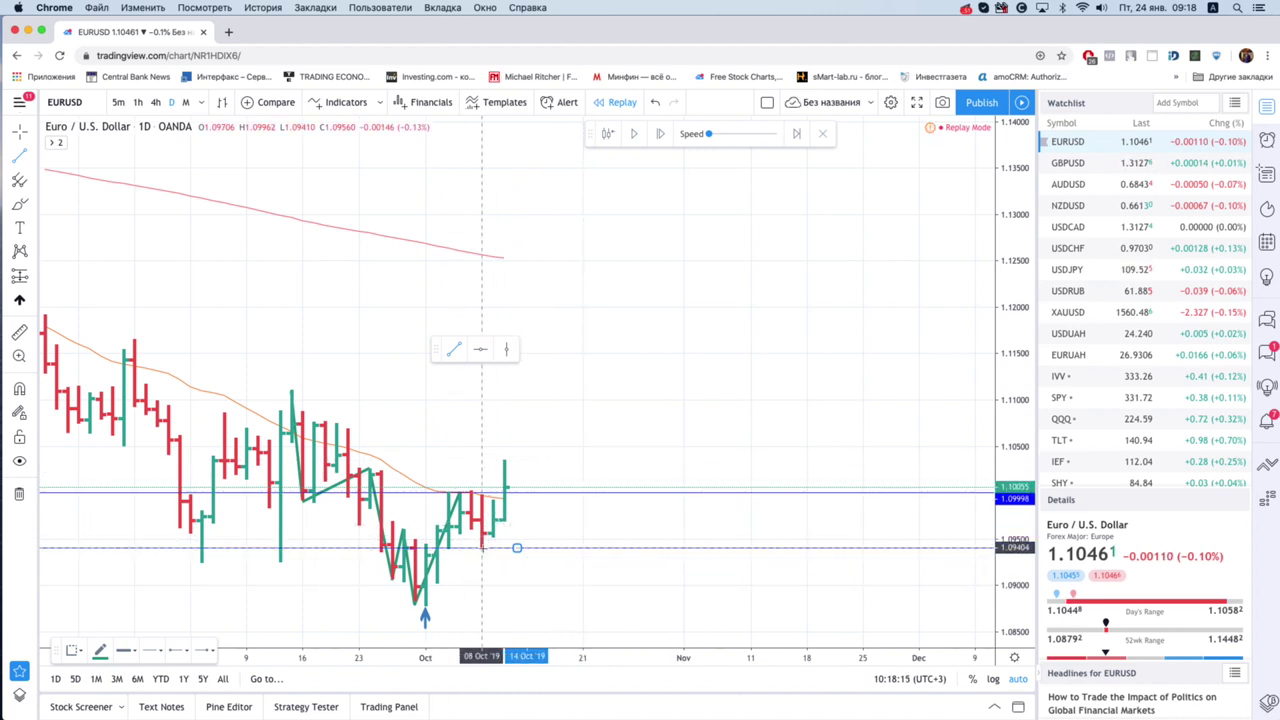
left_click(498, 514)
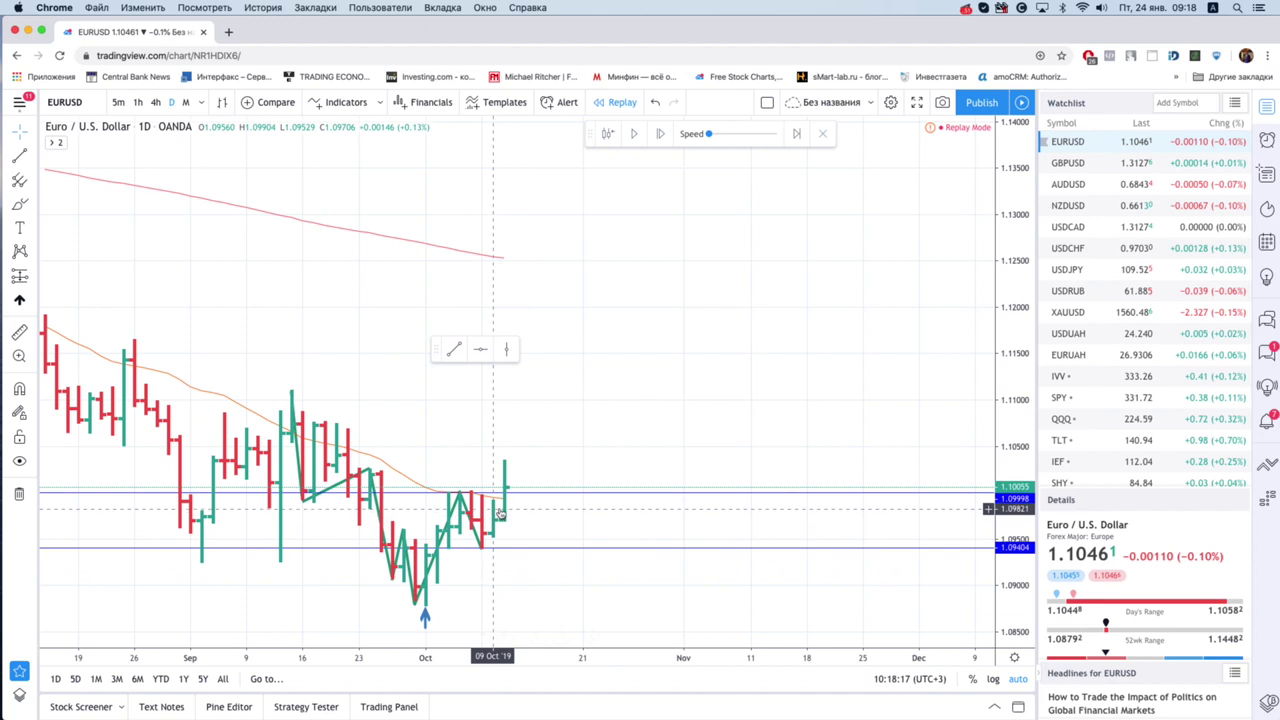
- Advance the replay by two daily bars to 14 October 2019
left_click(660, 135)
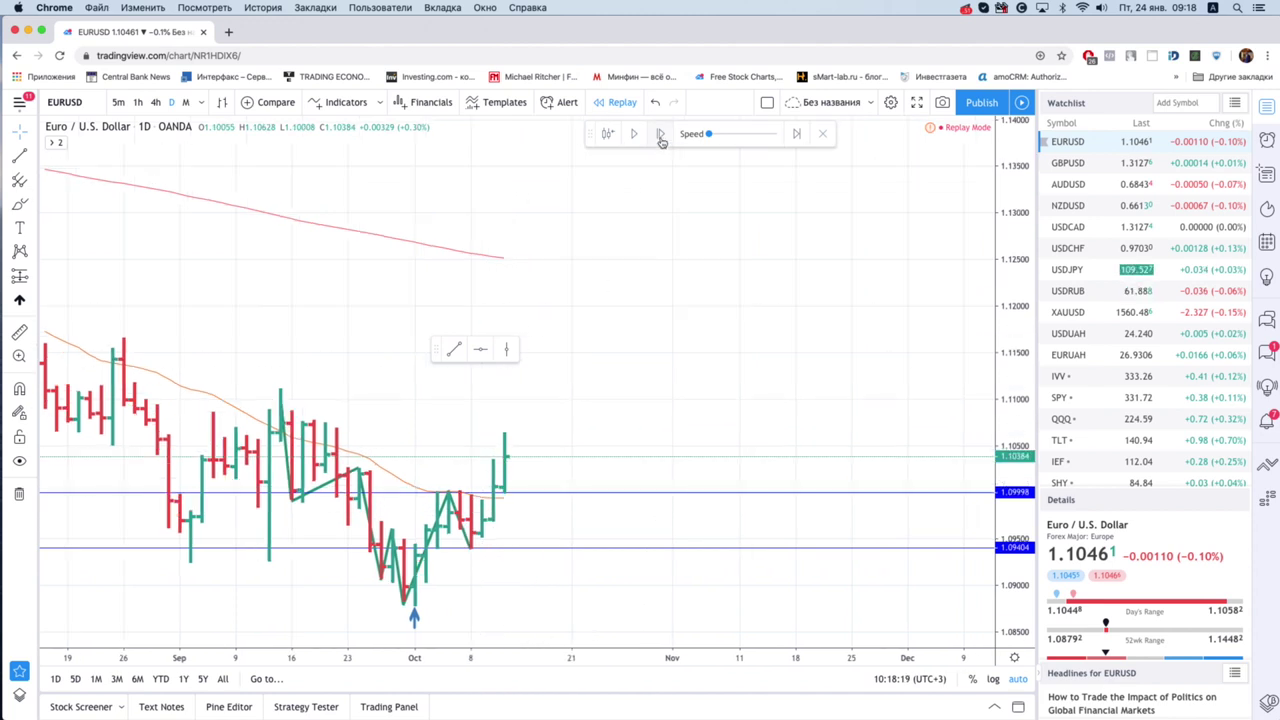
left_click(660, 136)
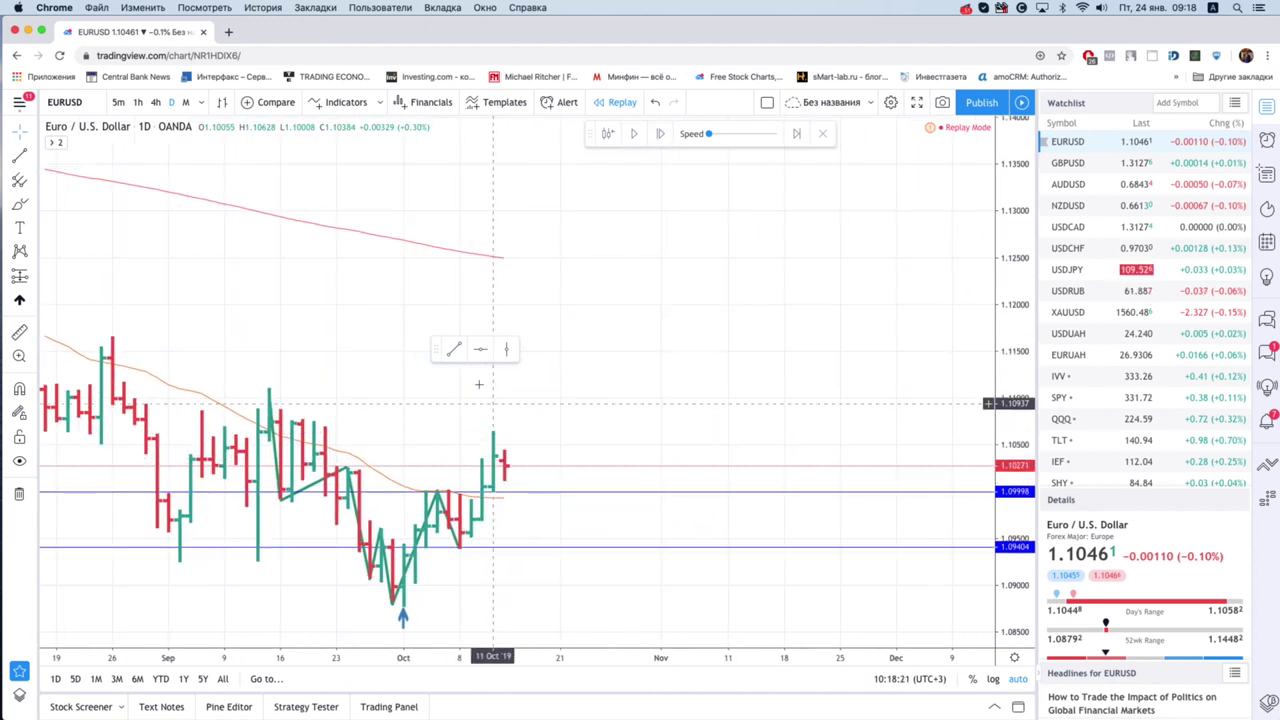
- Mark the 11 October high with a horizontal line at 1.10631 and advance the replay two daily bars to 16 October 2019
left_click(482, 352)
left_click(518, 432)
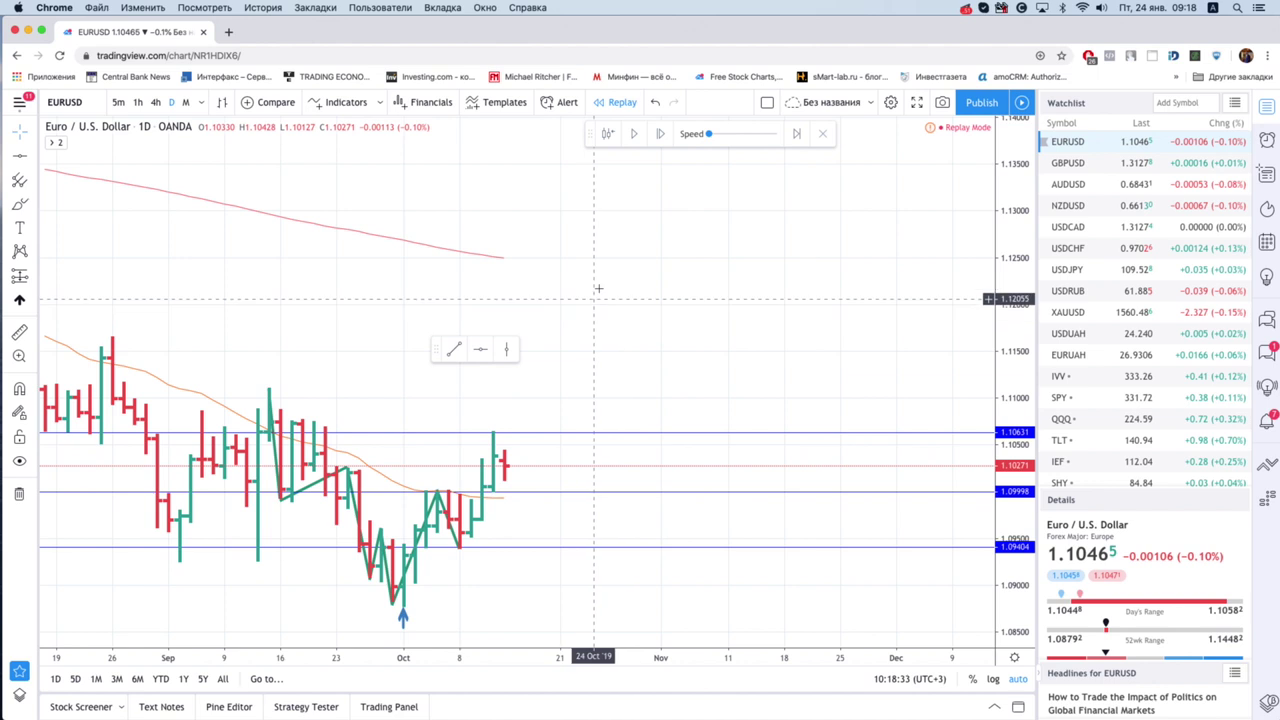
left_click(660, 136)
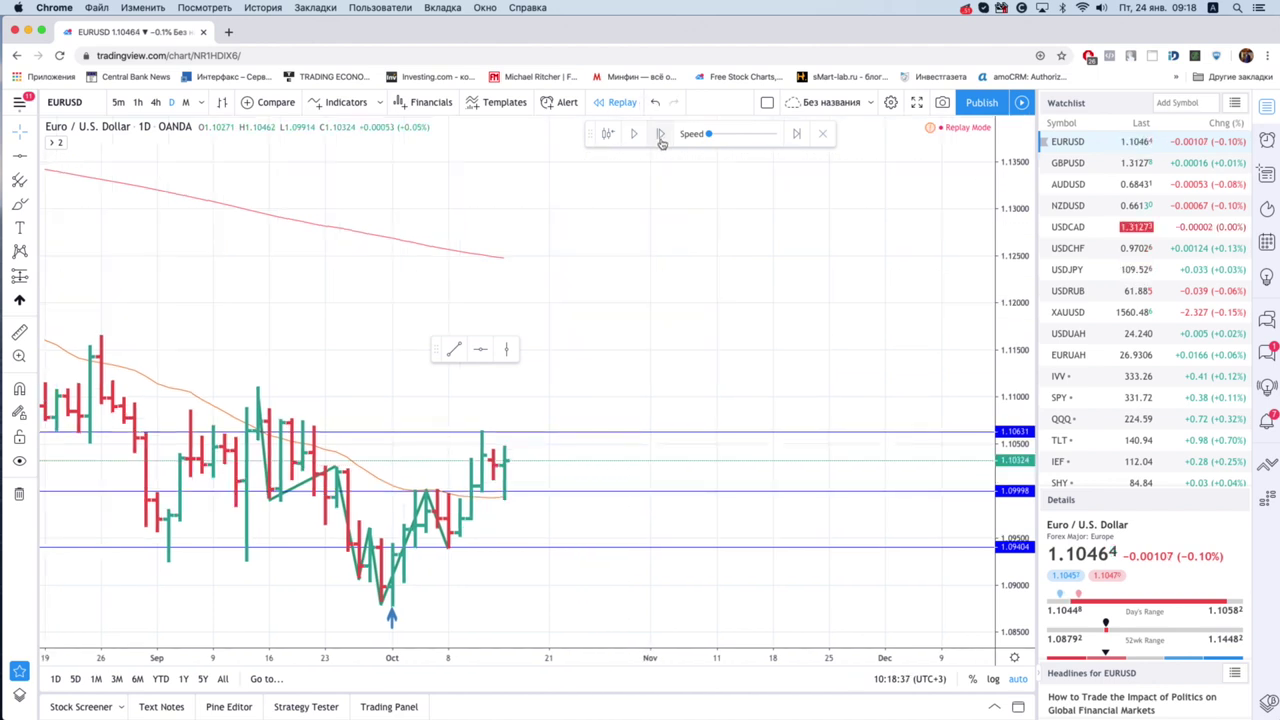
left_click(660, 136)
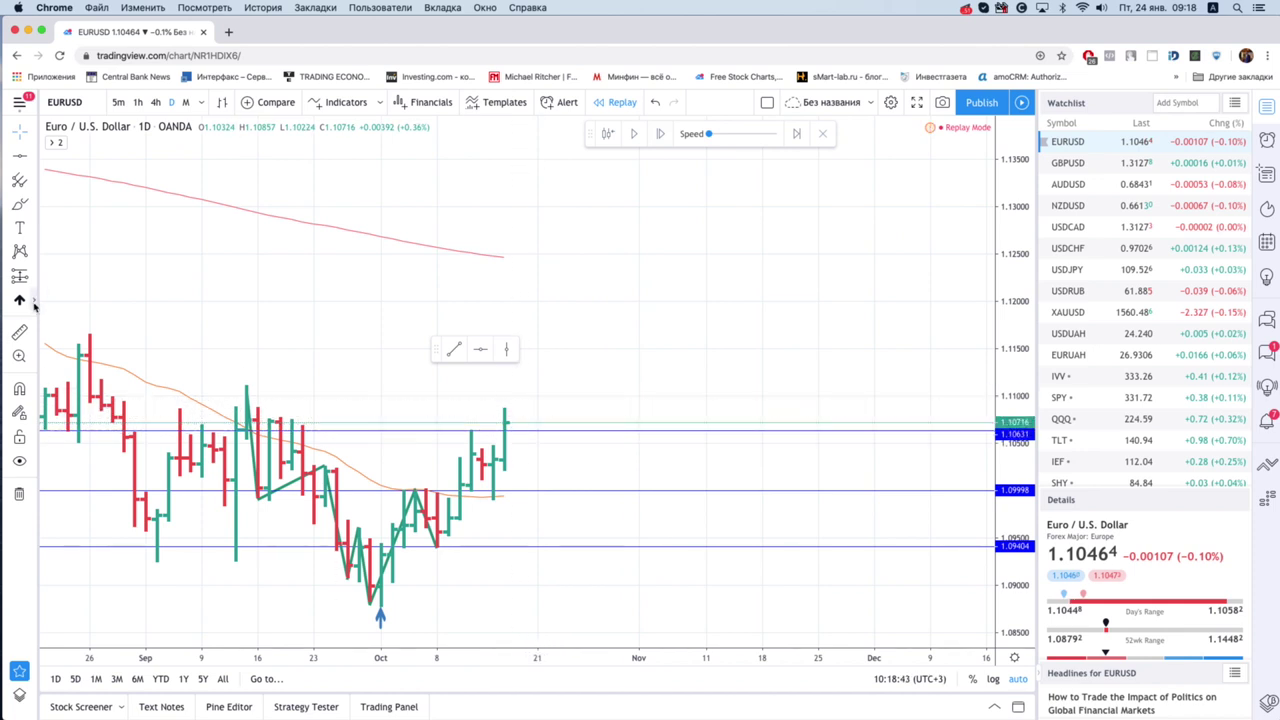
- Place a down arrow beside the 16 October bar's high and advance the replay one daily bar to 17 October 2019
left_click(34, 303)
left_click(80, 189)
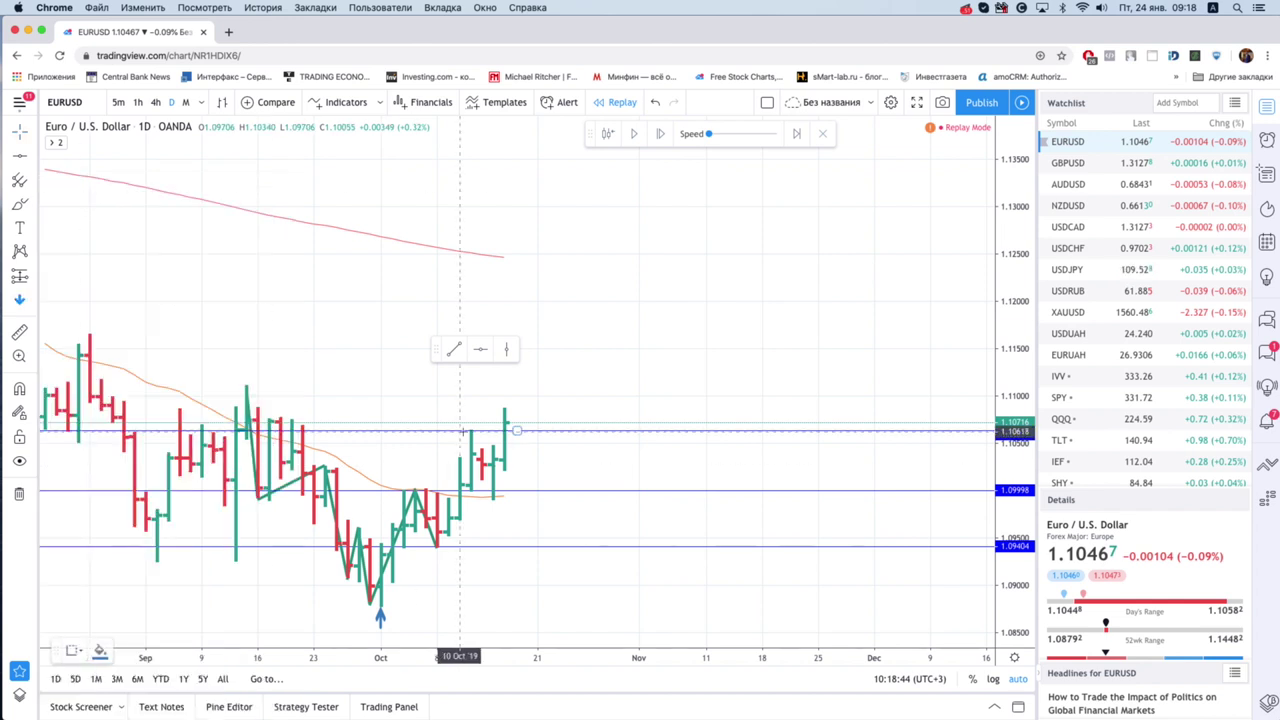
left_click(514, 400)
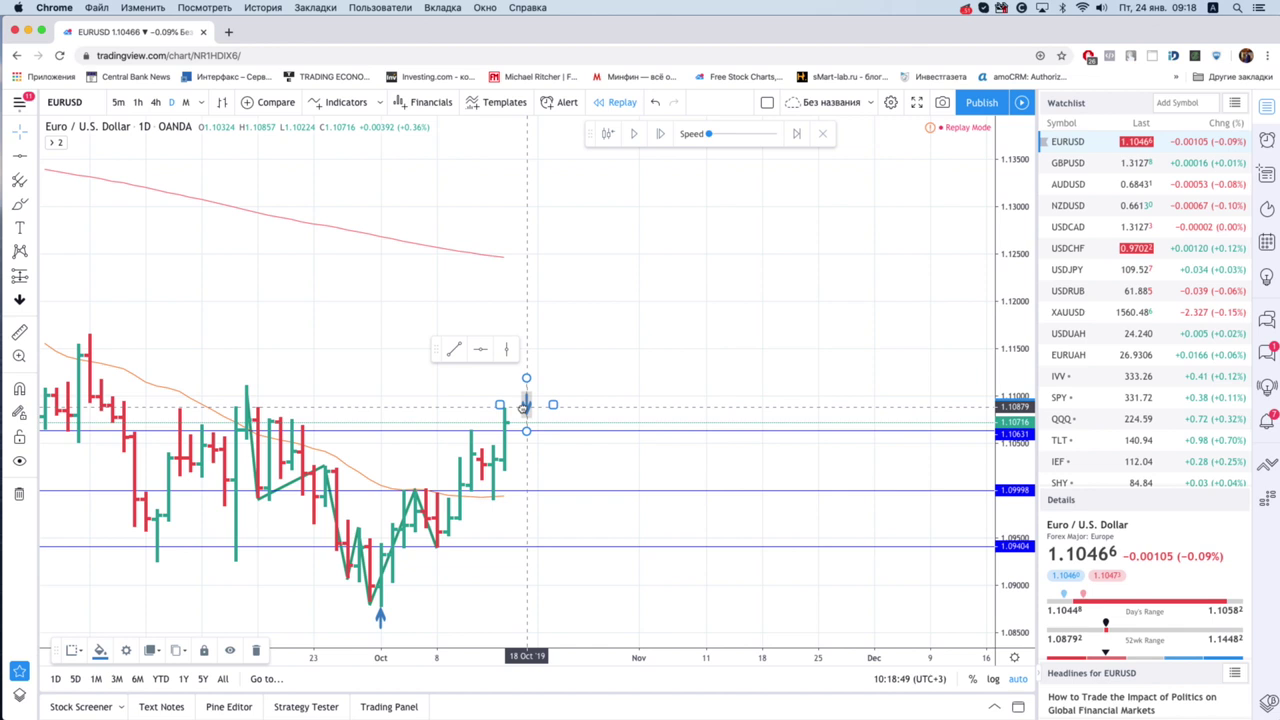
left_click(559, 398)
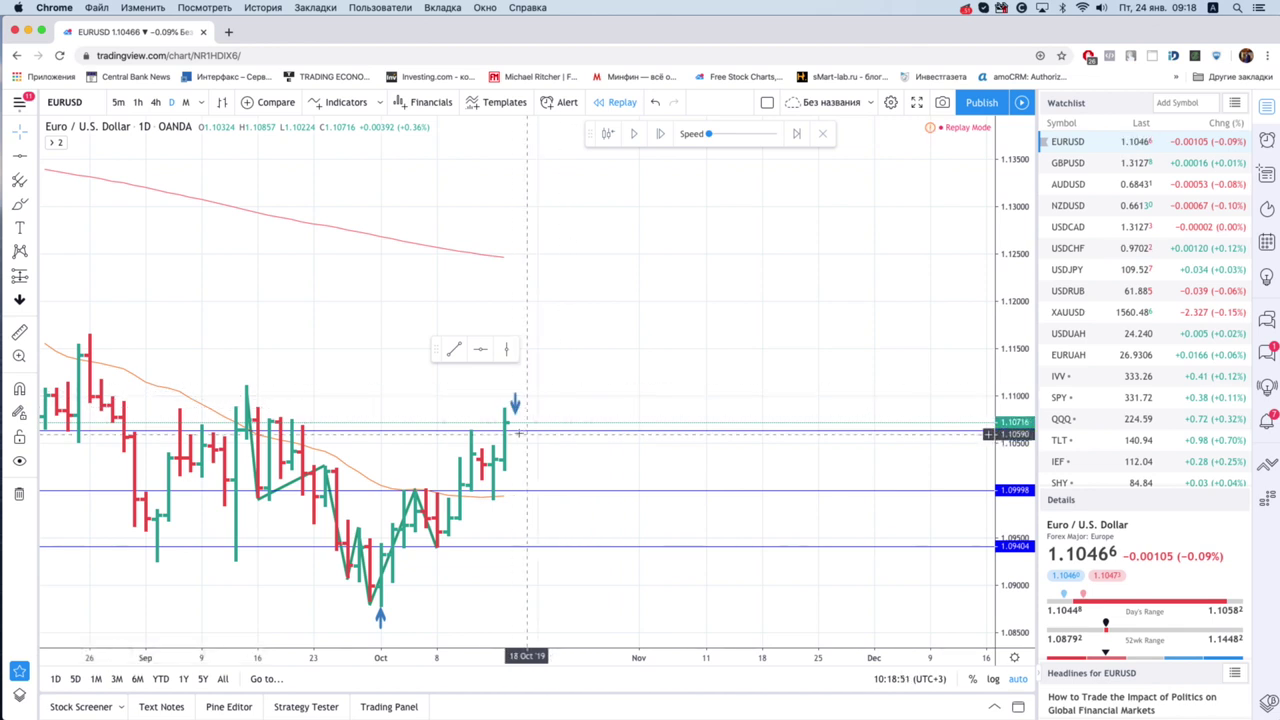
left_click(661, 134)
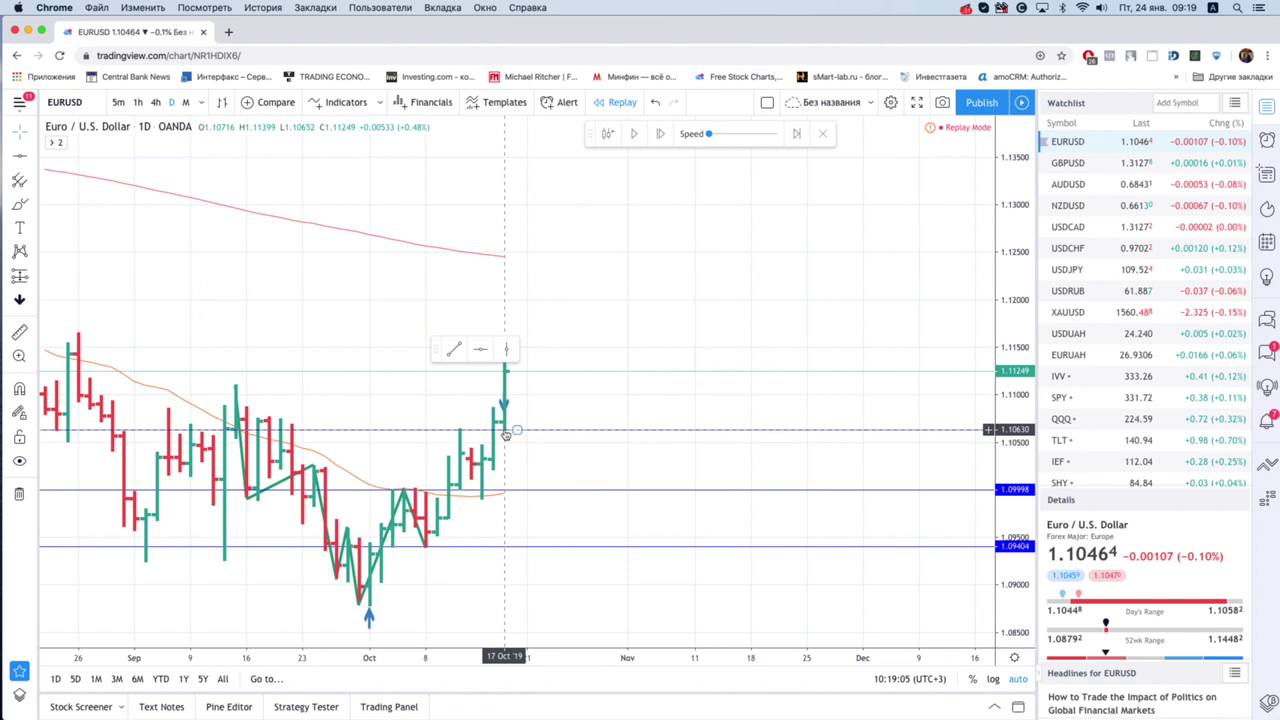
- Measure the price move from 1.09046 on 4 October up to the 1.10631 line on 17 October
left_click(508, 430)
left_click(508, 430)
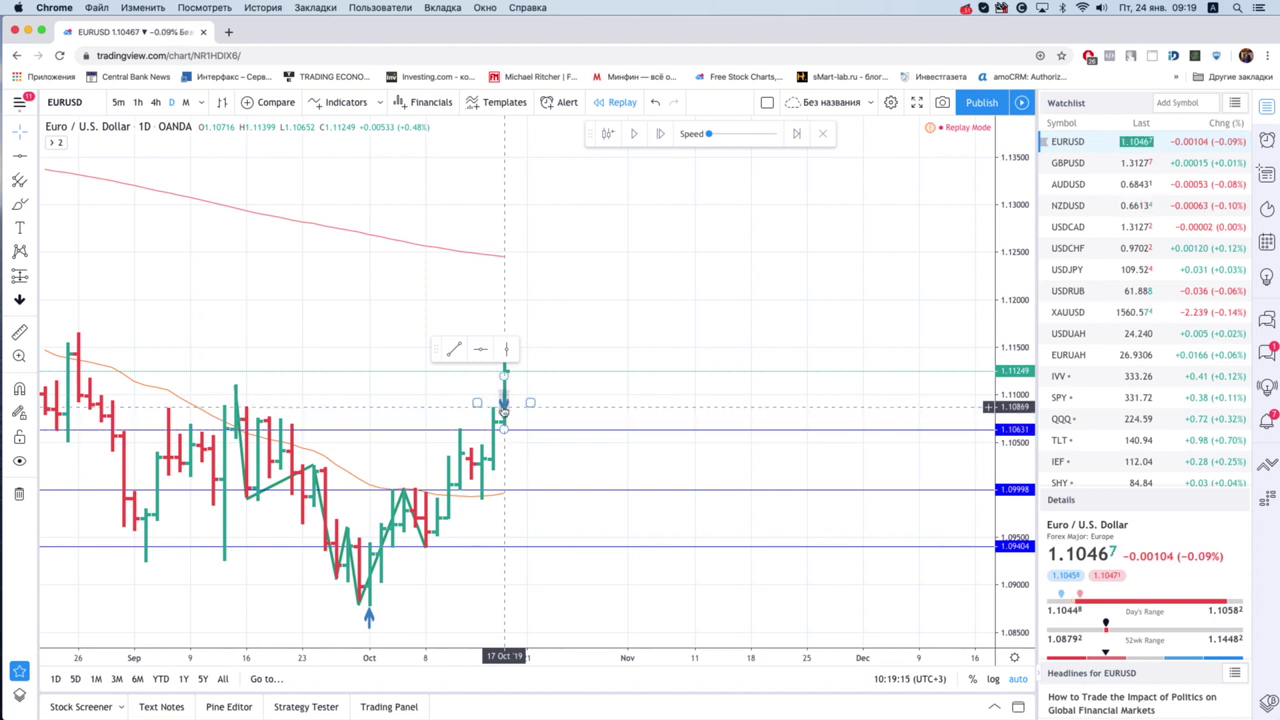
left_click(402, 580, "shift")
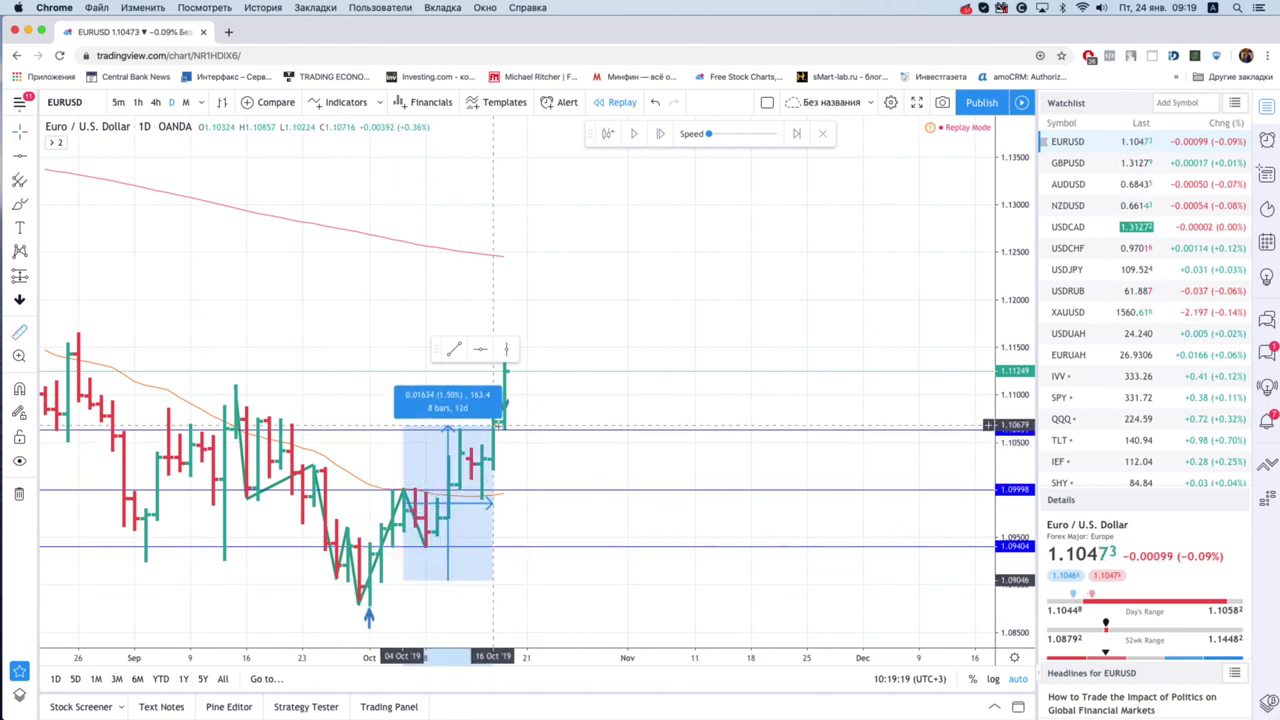
left_click(508, 432)
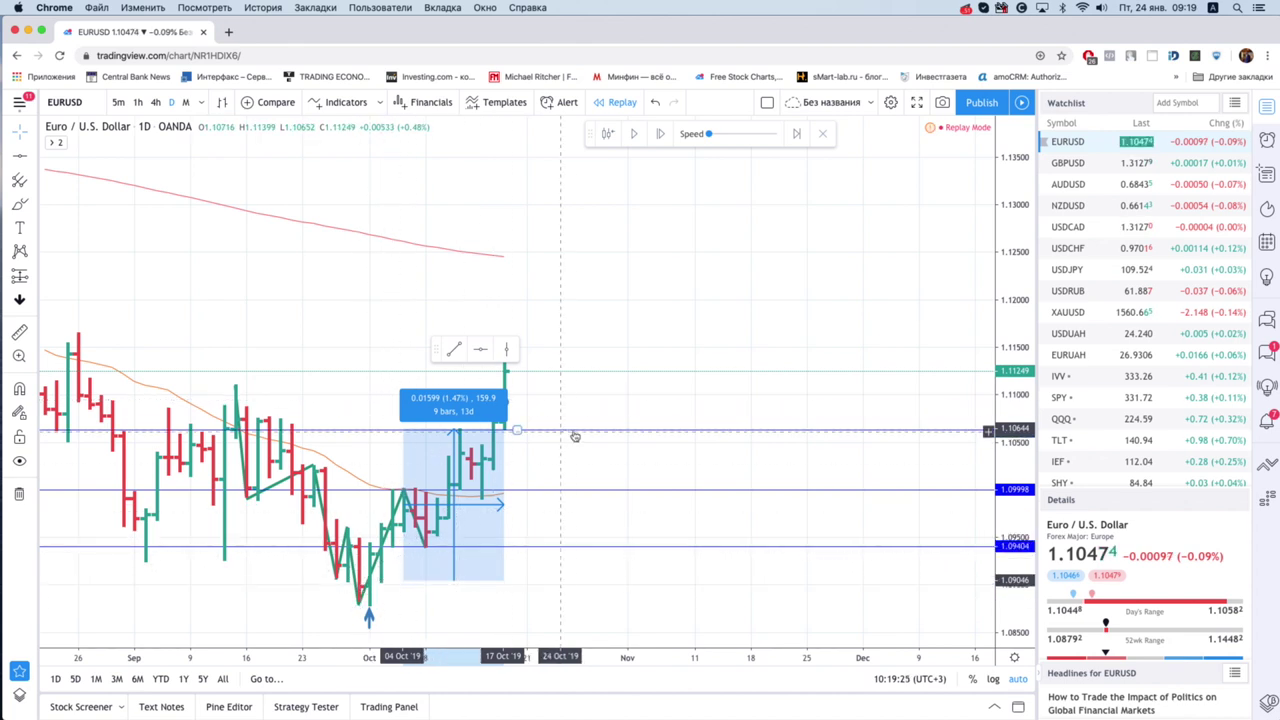
left_click(548, 472)
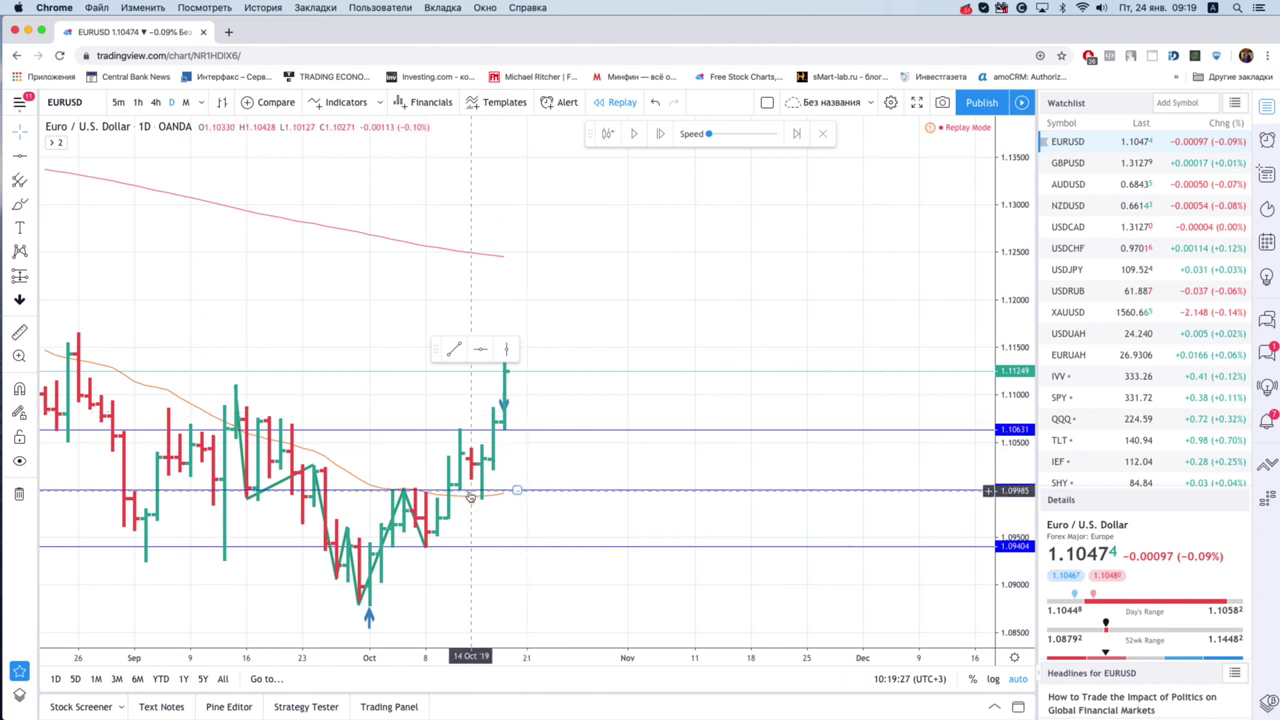
- Draw a trend line from the 8 October low to the 11 October high
left_click(454, 348)
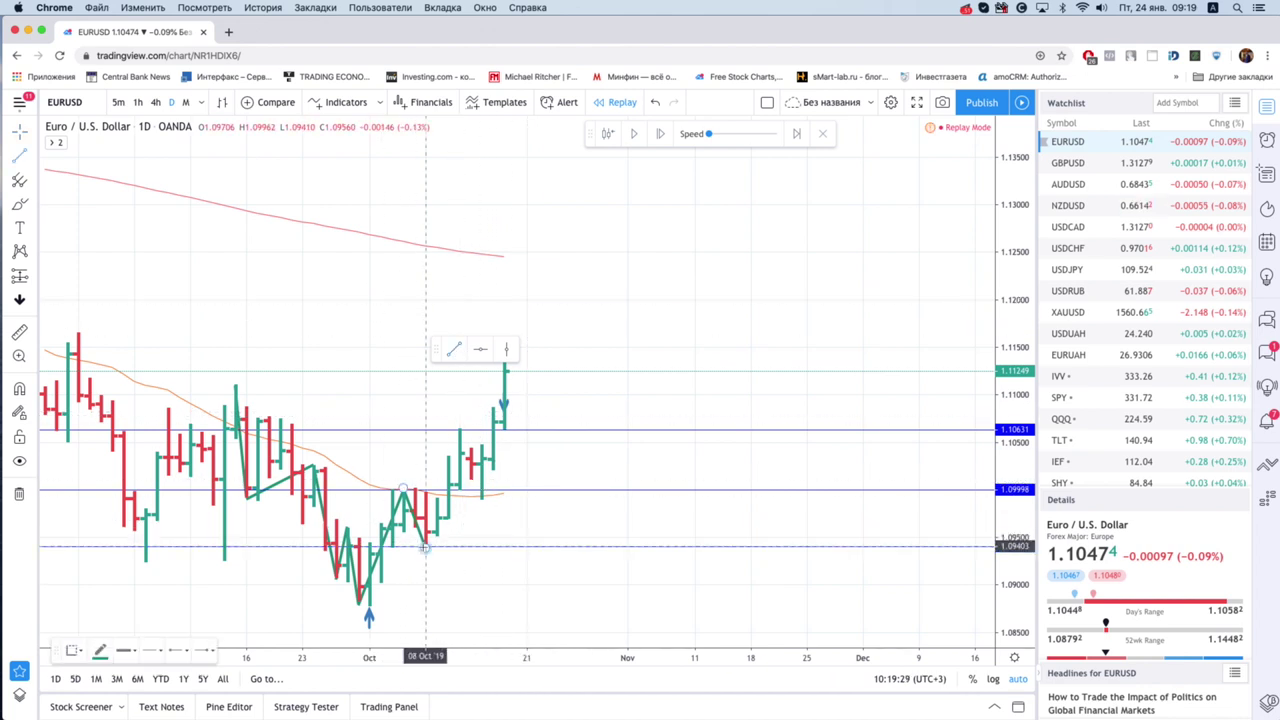
left_click(425, 545)
left_click(459, 429)
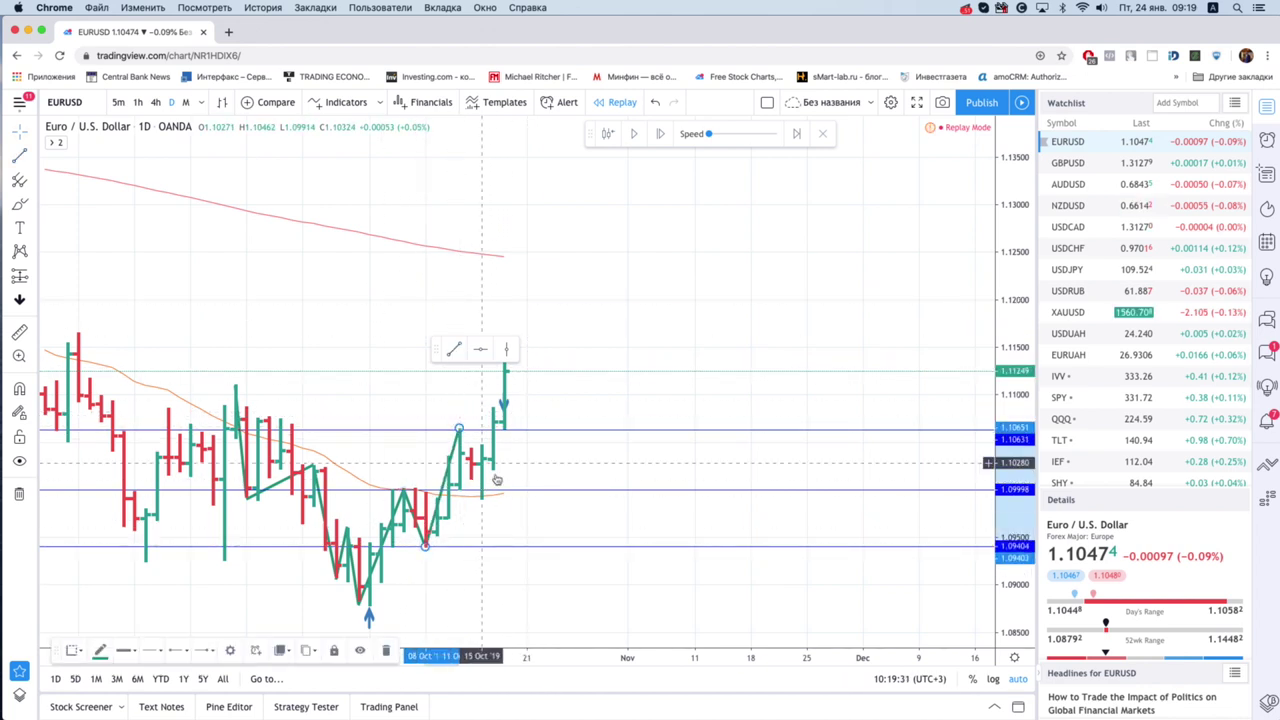
- Move the middle horizontal line to 1.10097 and draw a trend line from the 11 October high to the 14 October low
left_click_drag(506, 489, 507, 480)
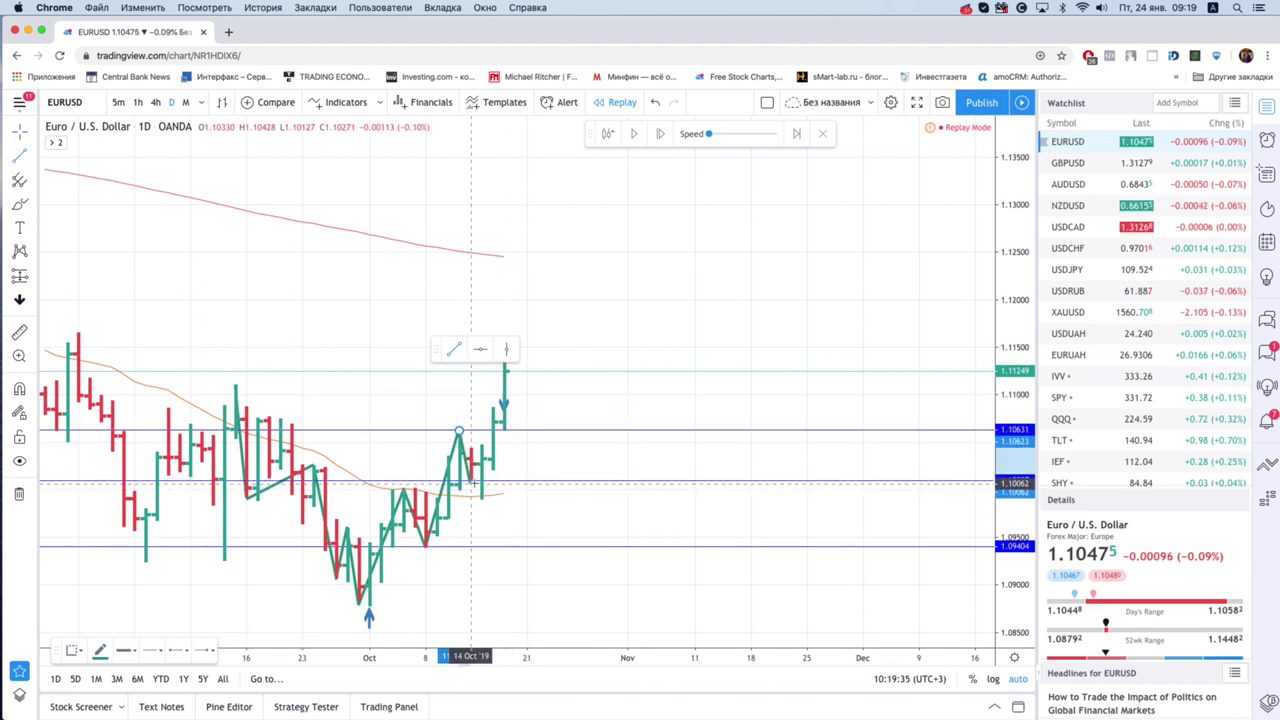
left_click(505, 475)
left_click_drag(436, 348, 366, 340)
left_click_drag(571, 400, 593, 395)
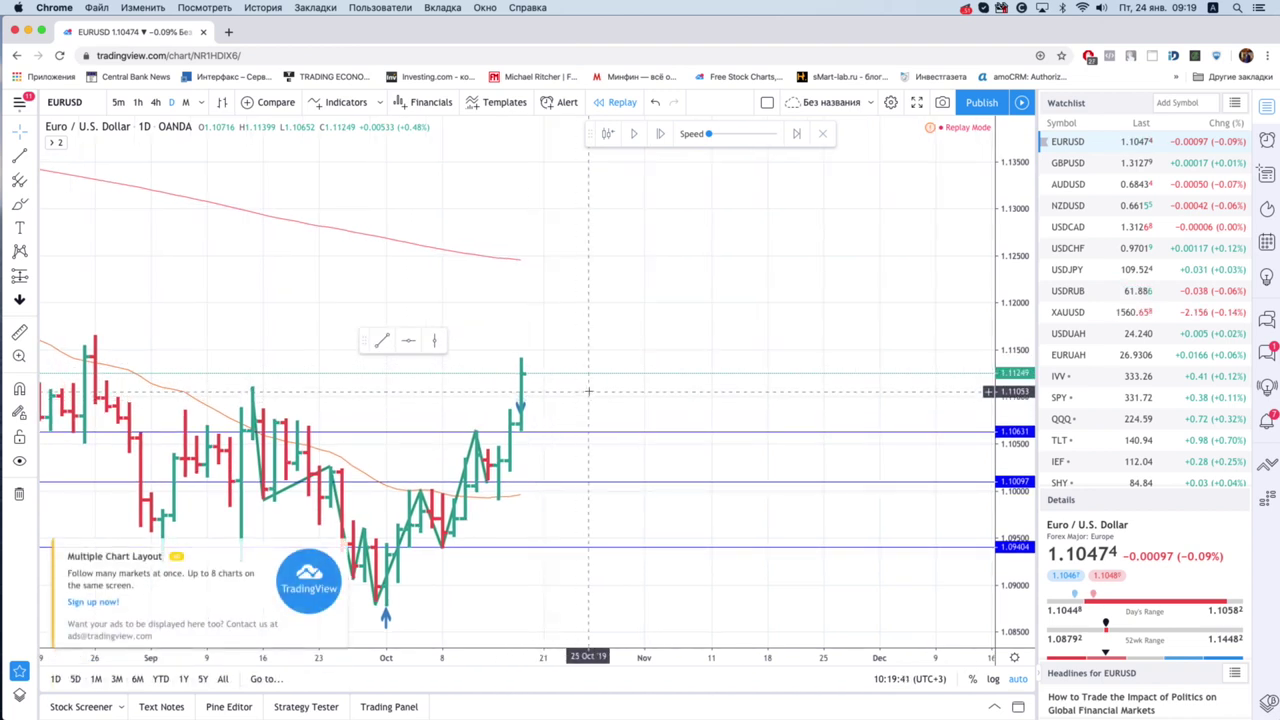
- Advance the replay two daily bars to 21 October 2019 and move the lowest horizontal line up to 1.11738 at the 18 October high
left_click(660, 136)
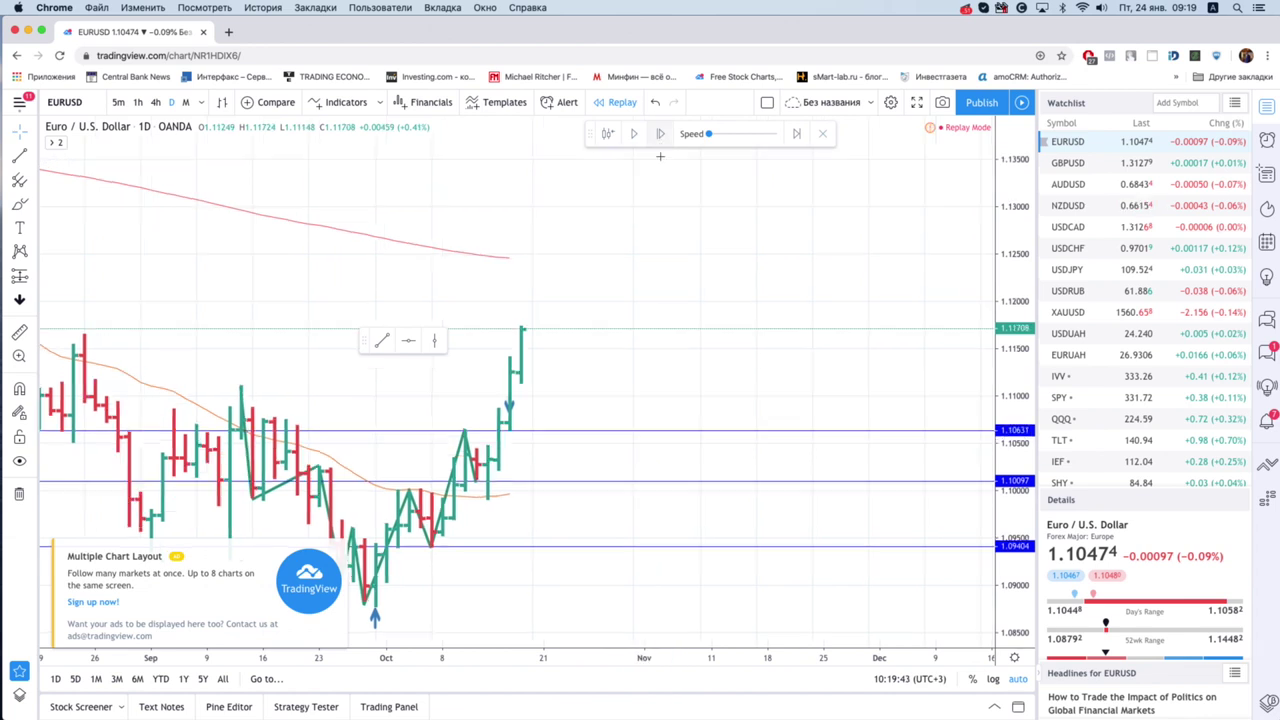
left_click(660, 136)
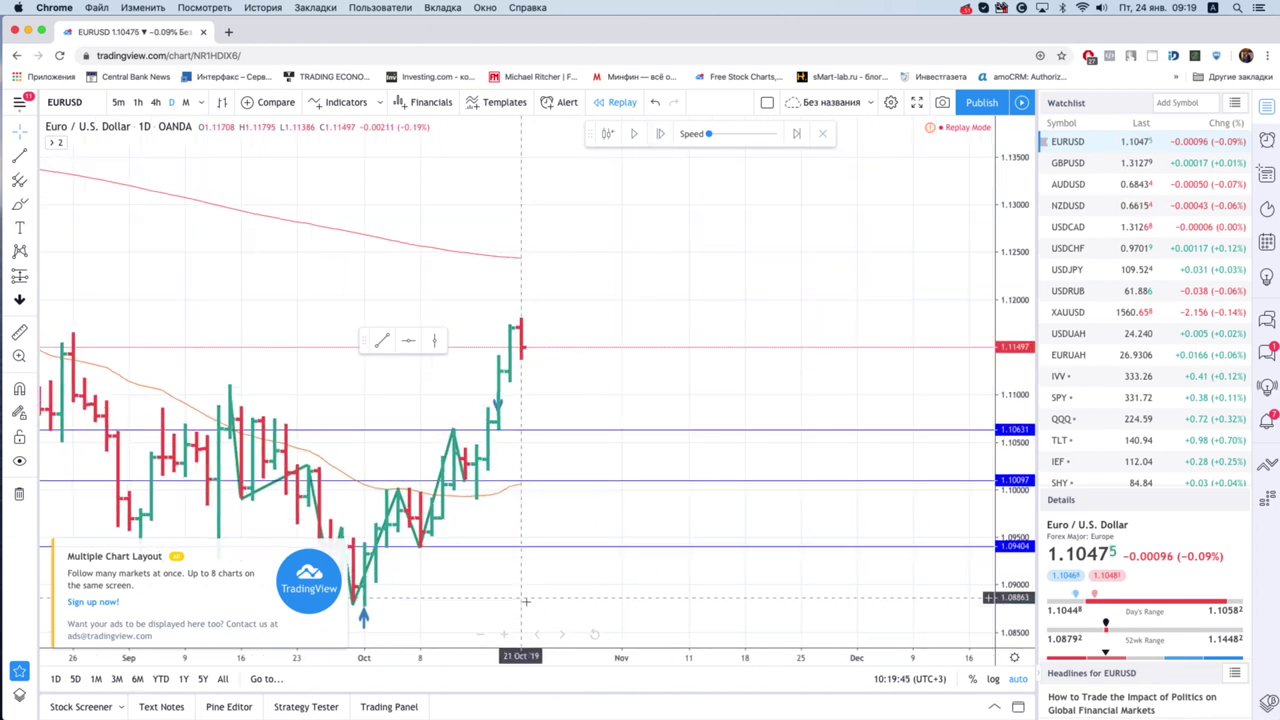
mouse_move(553, 545)
left_mouse_down()
mouse_move(552, 349)
mouse_move(516, 324)
left_mouse_up()
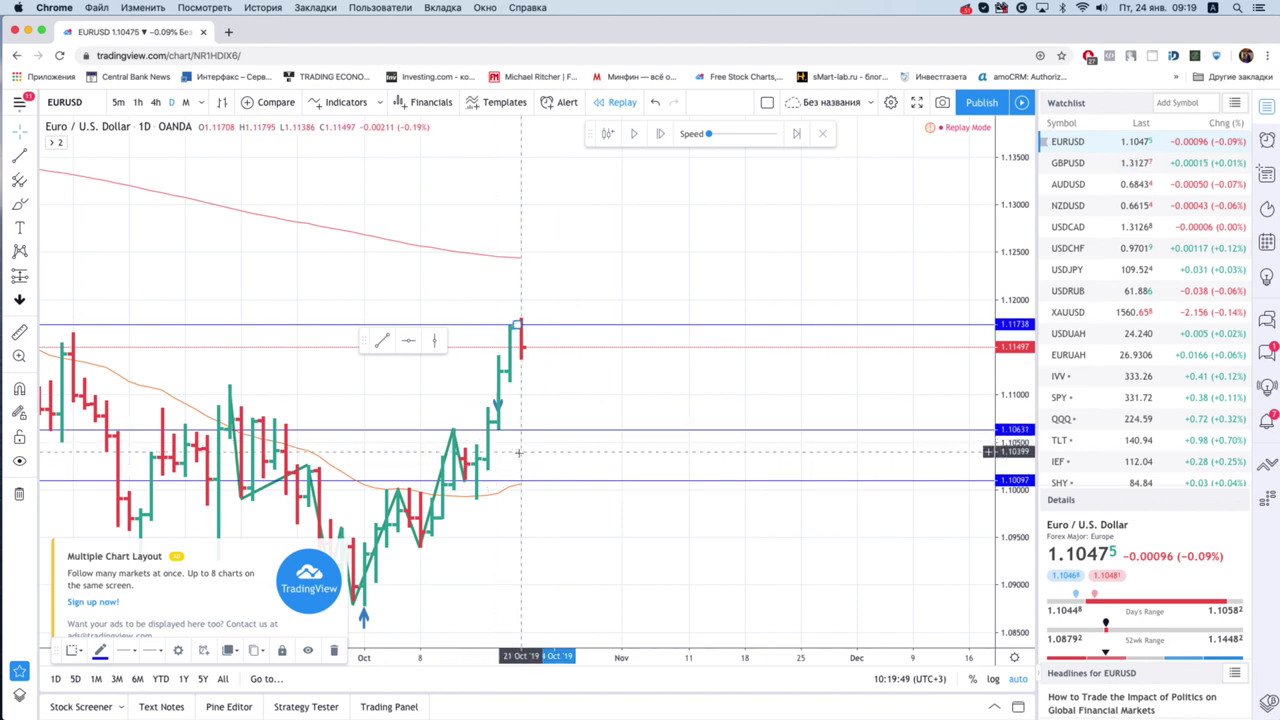
left_click(591, 395)
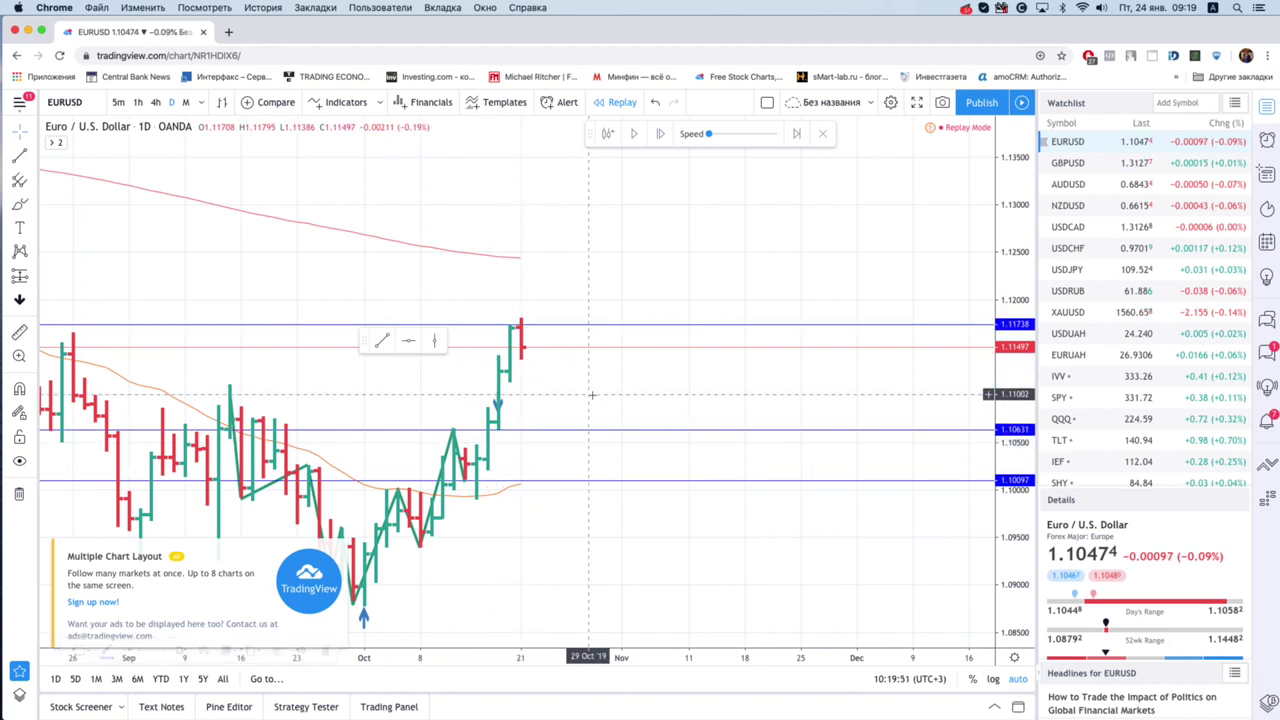
- Draw a trend line from the 14 October low to the 18 October high
left_click(488, 474)
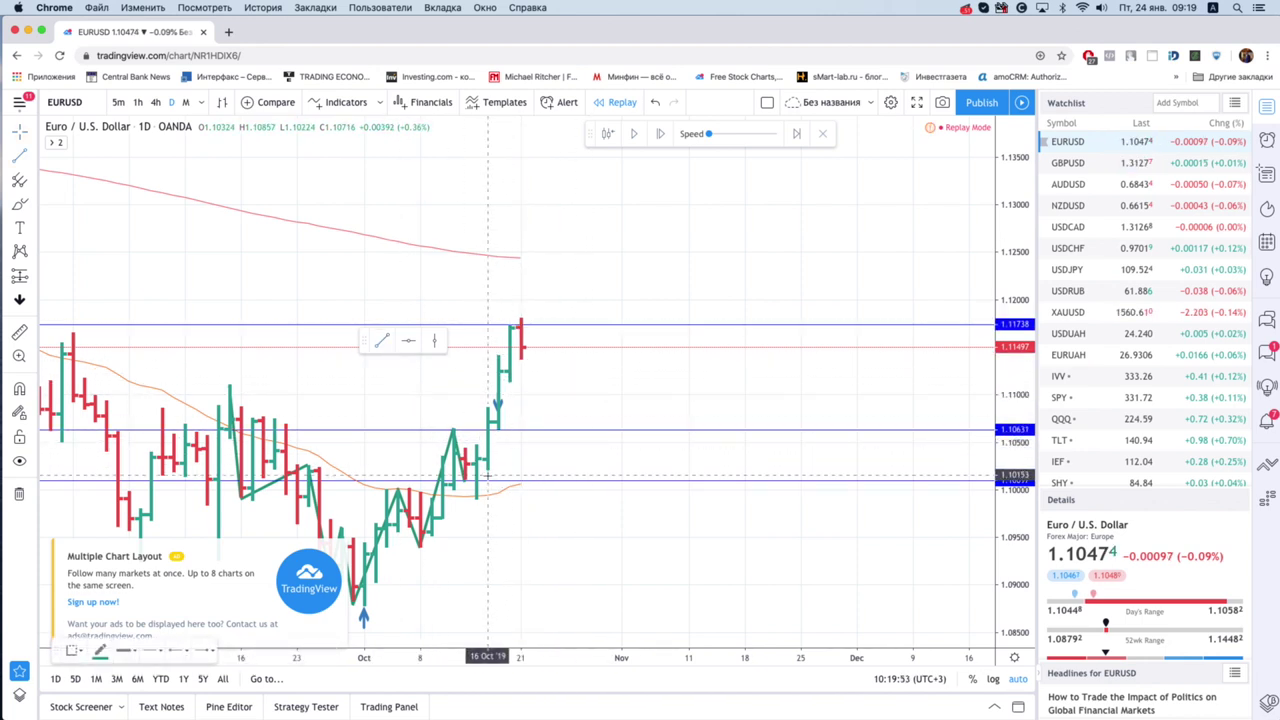
left_click_drag(463, 477, 509, 323)
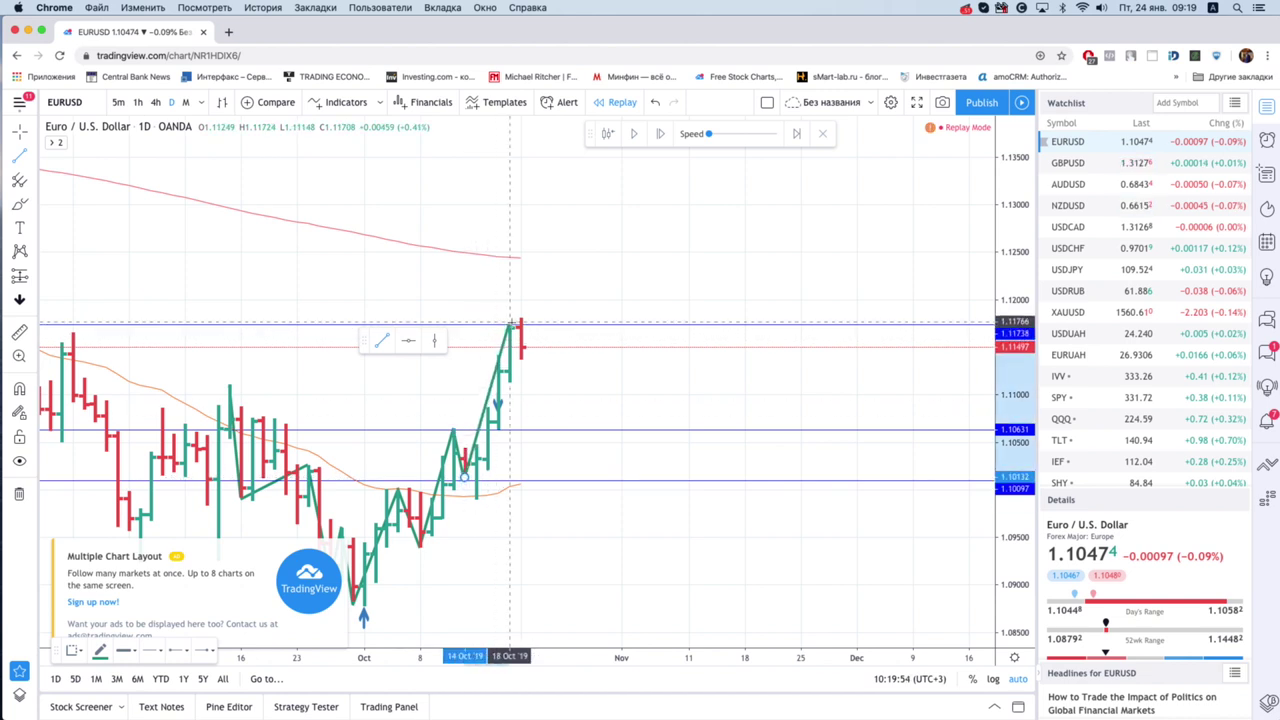
left_click(590, 371)
left_click_drag(607, 401, 615, 402)
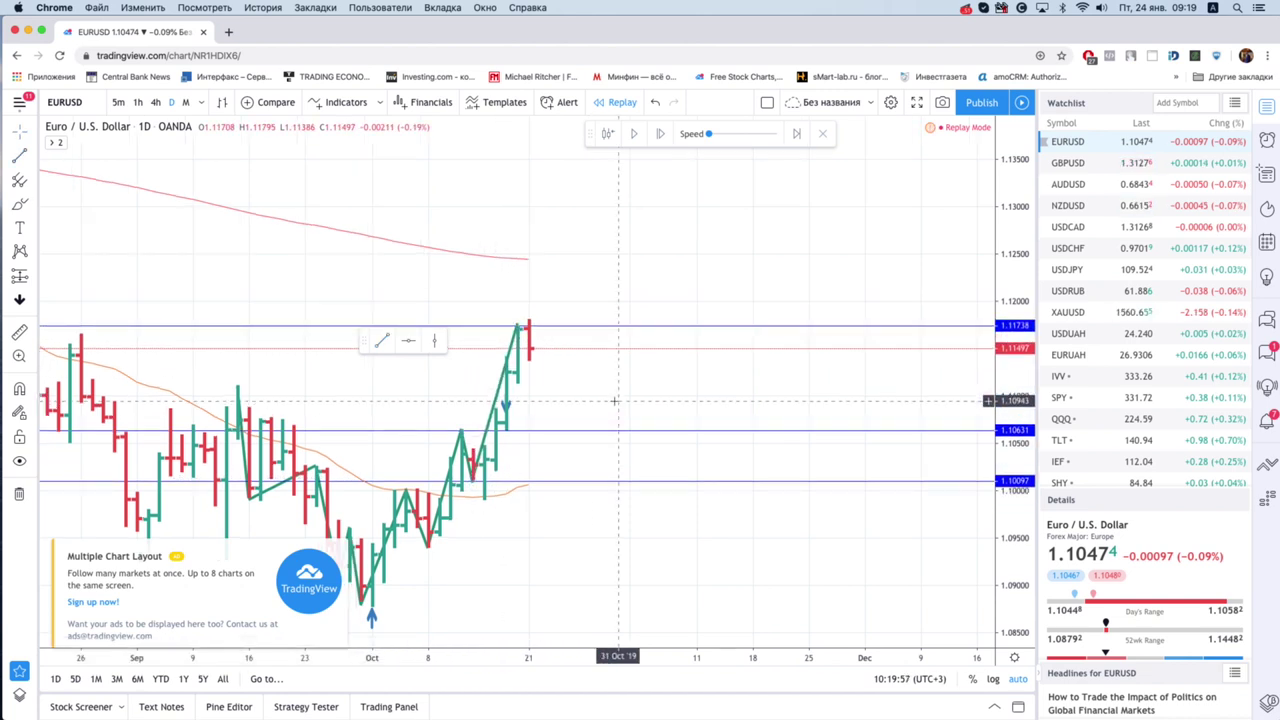
- Advance the replay by eight daily bars to 31 October 2019
scroll(614, 401, "left", 1)
scroll(588, 383, "left", 2)
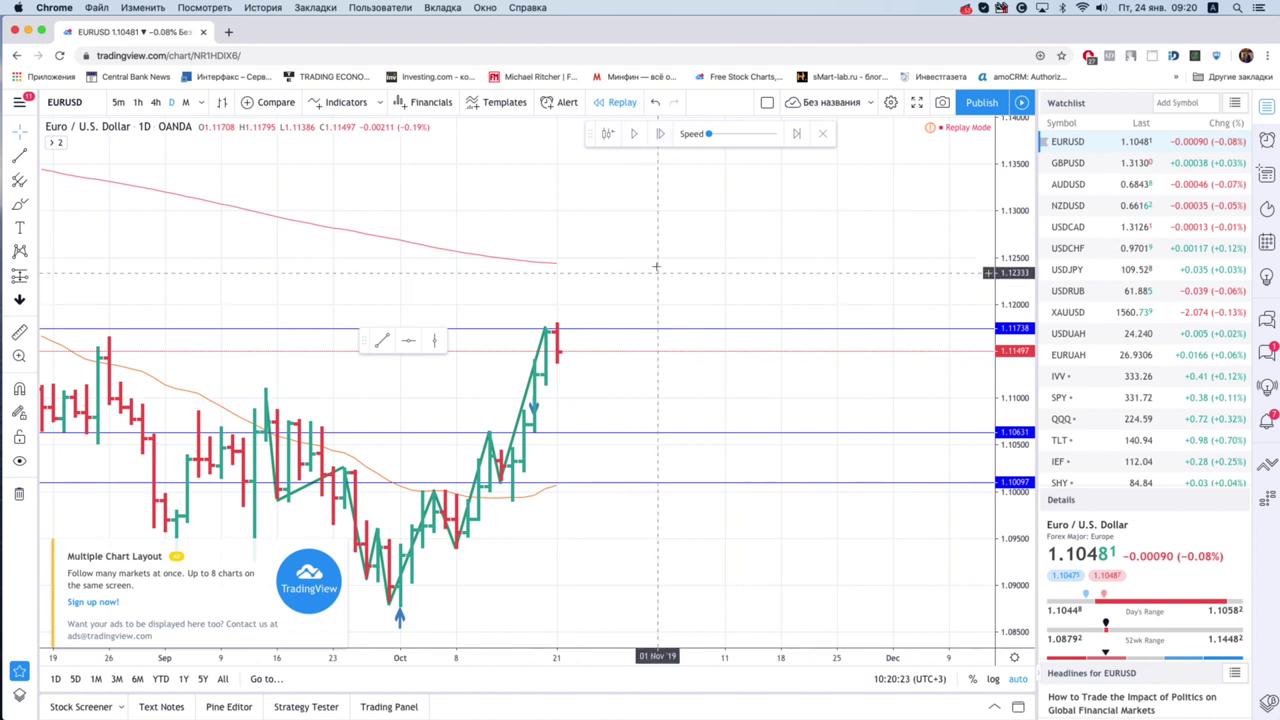
left_click(660, 137)
left_click(660, 137)
left_click(660, 137)
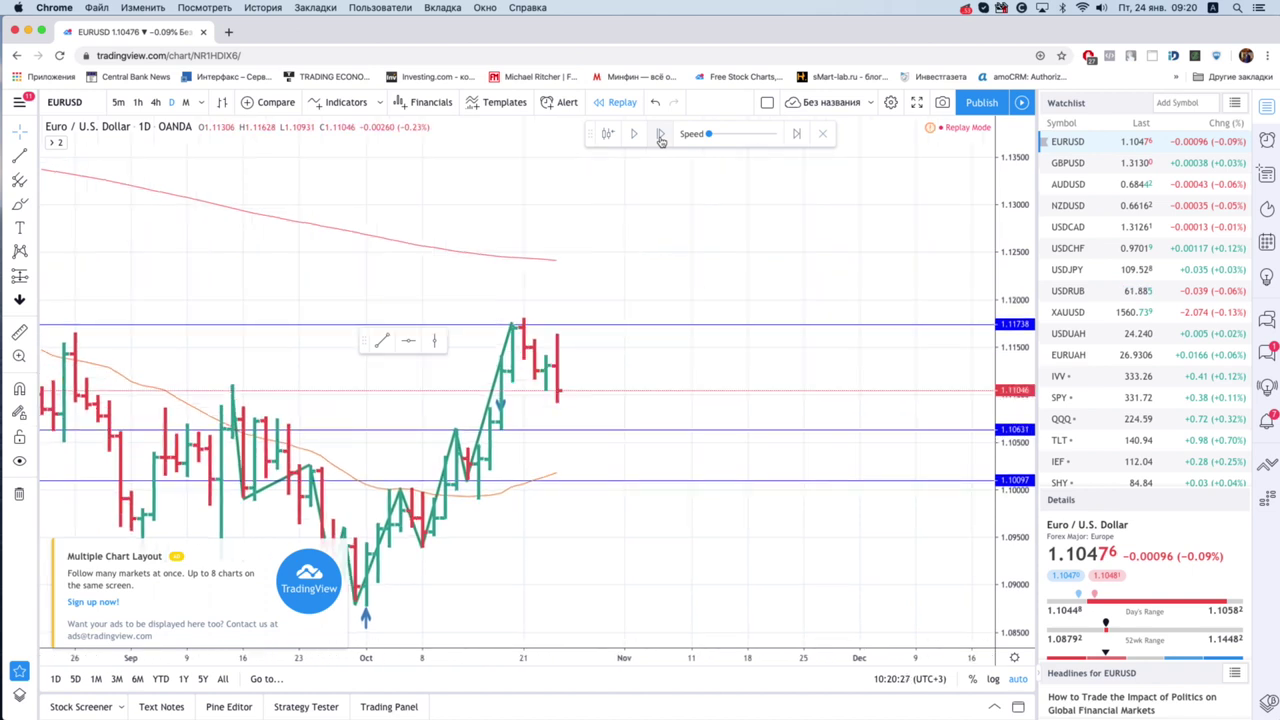
left_click(660, 137)
left_click(660, 137)
left_click(660, 138)
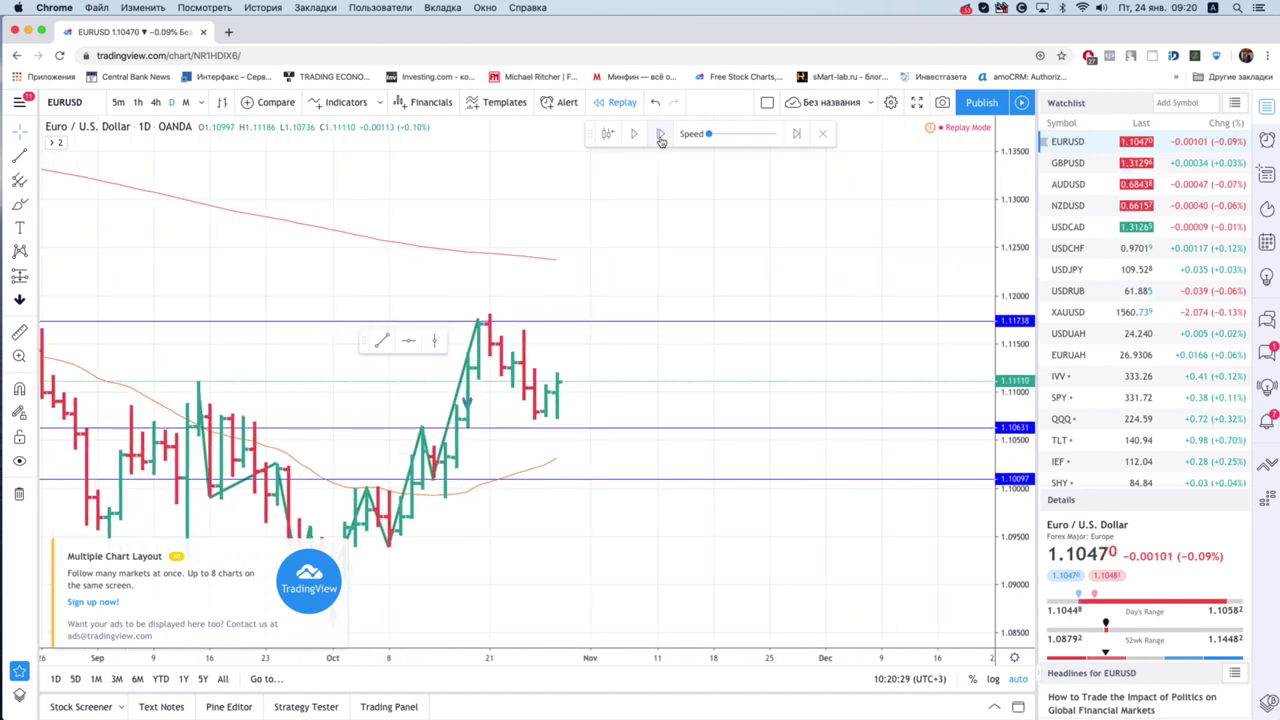
left_click(660, 138)
left_click(660, 138)
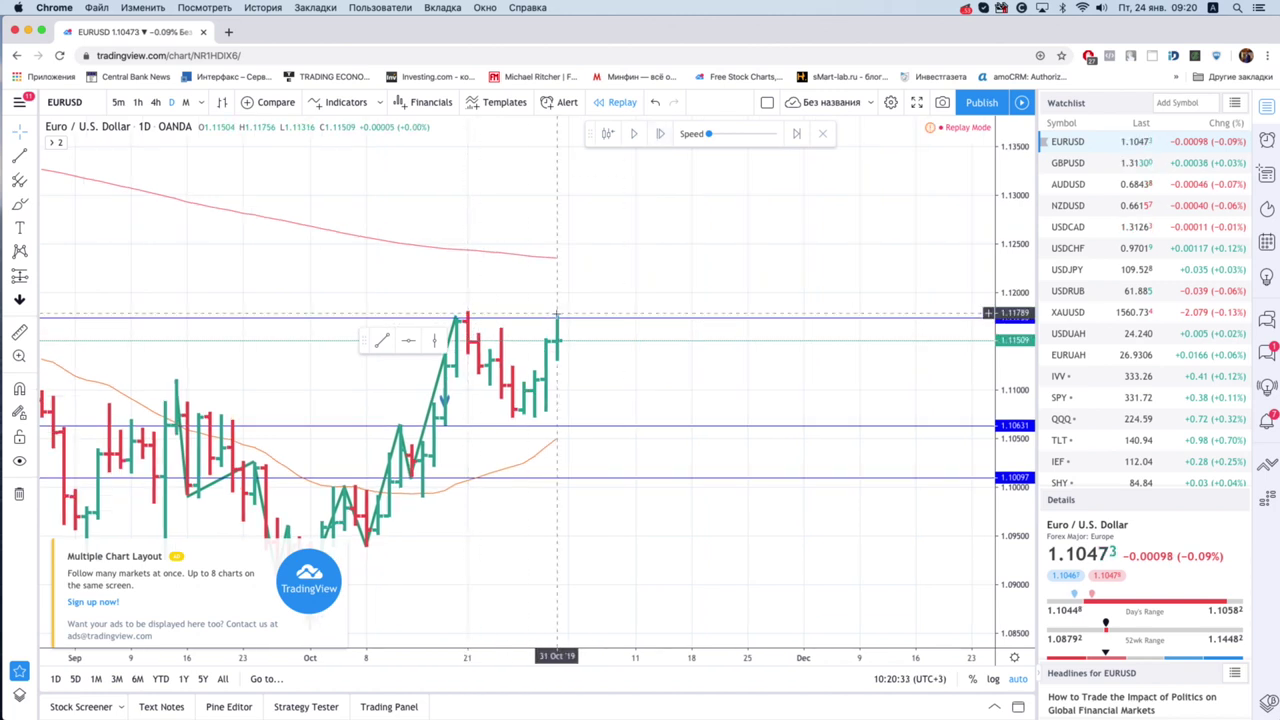
- Advance the replay by nine daily bars to 13 November 2019
left_click(660, 135)
left_click(660, 135)
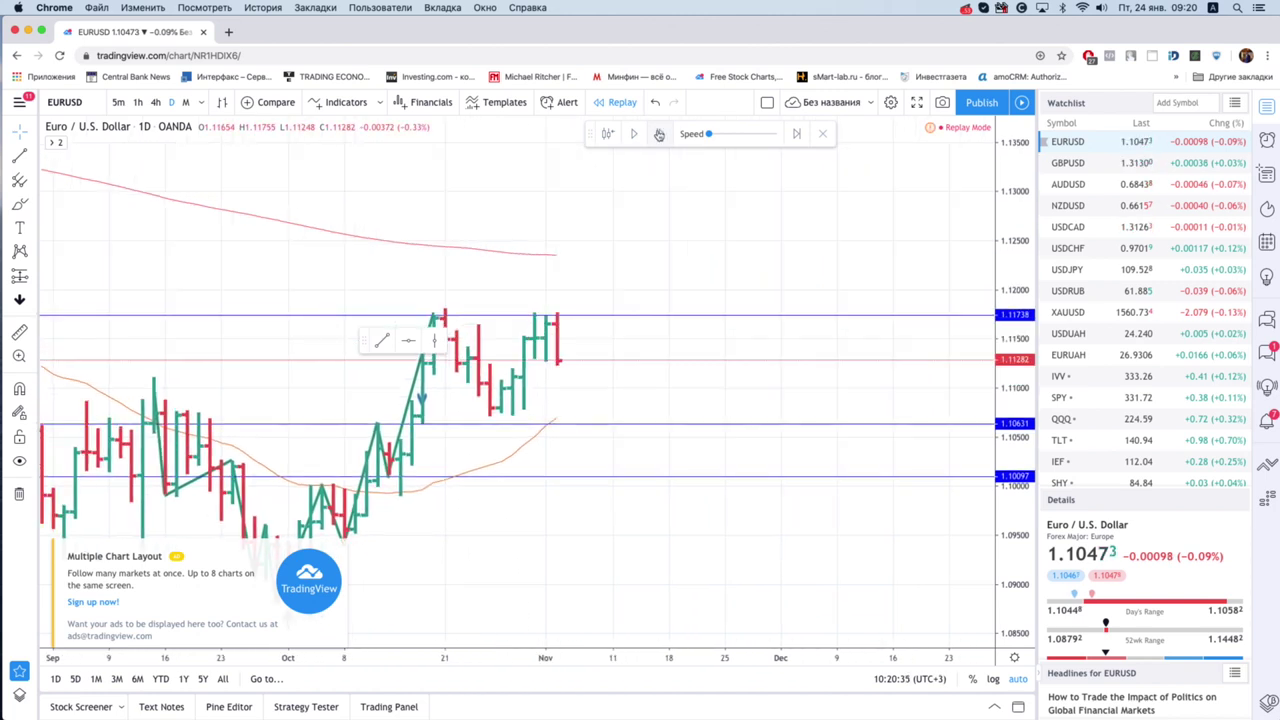
left_click(660, 135)
left_click(660, 135)
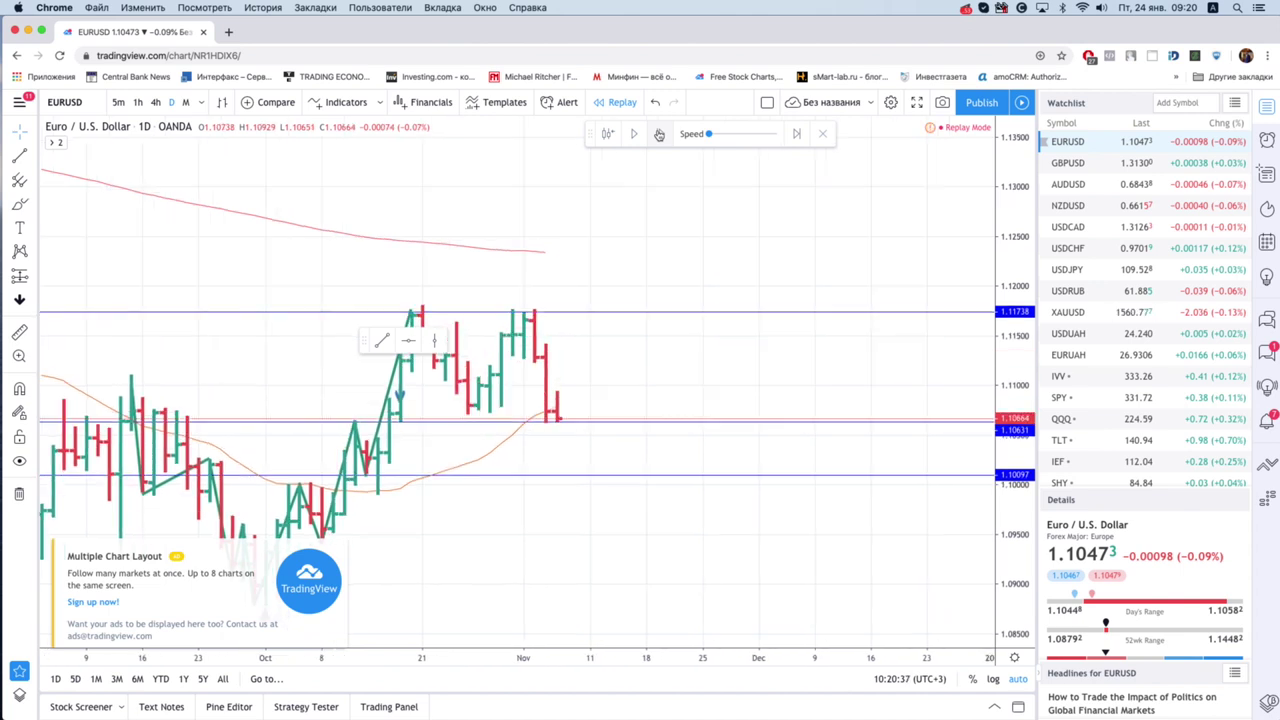
left_click(659, 134)
left_click(659, 134)
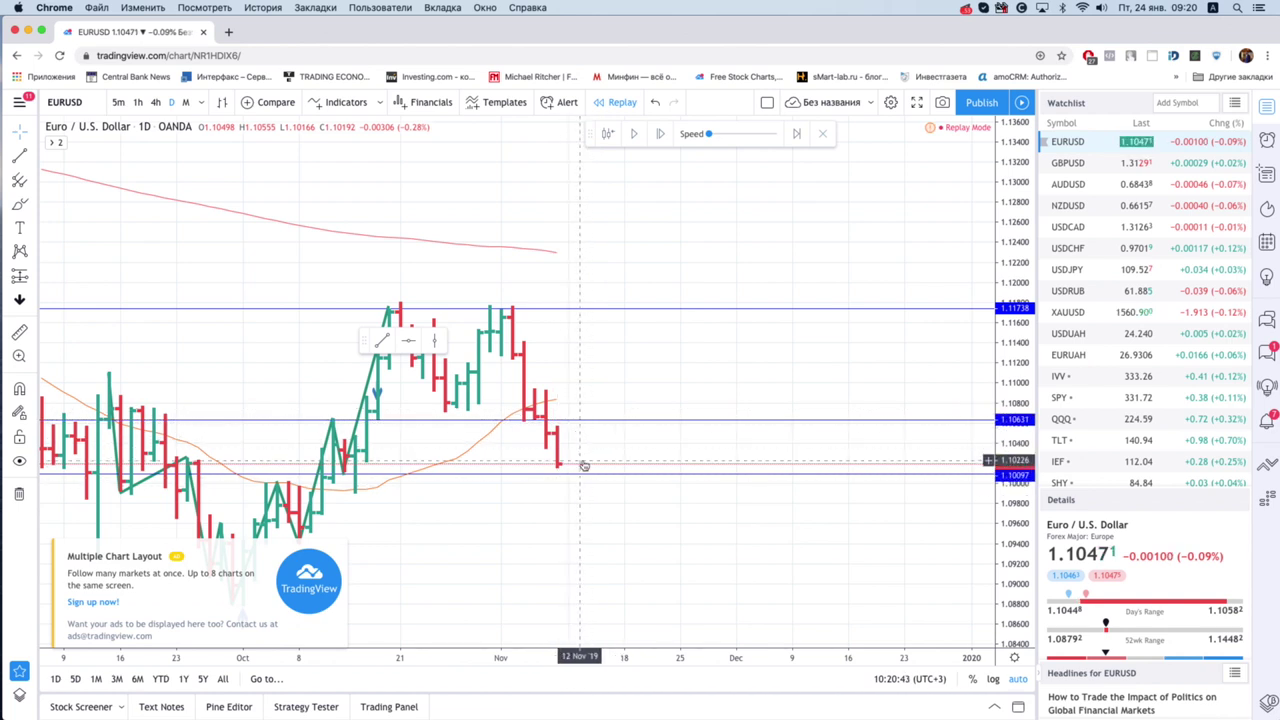
scroll(610, 400, "left", 2)
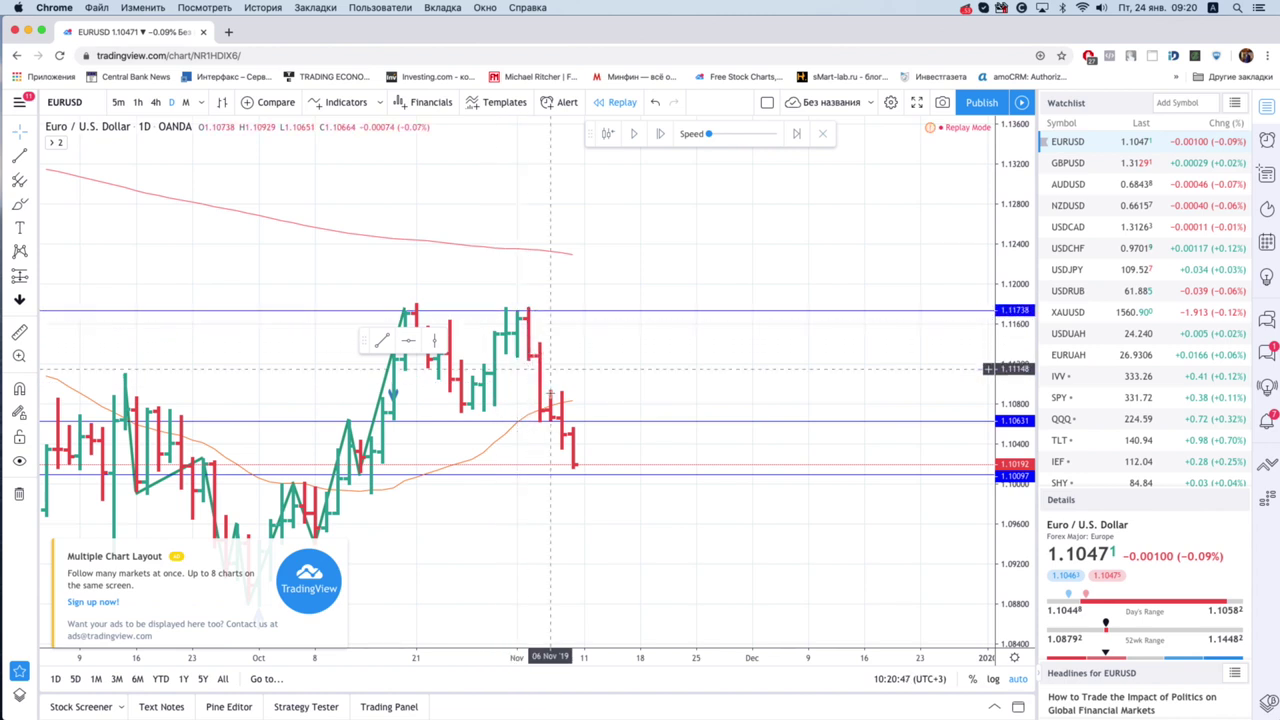
left_click(661, 134)
left_click(661, 134)
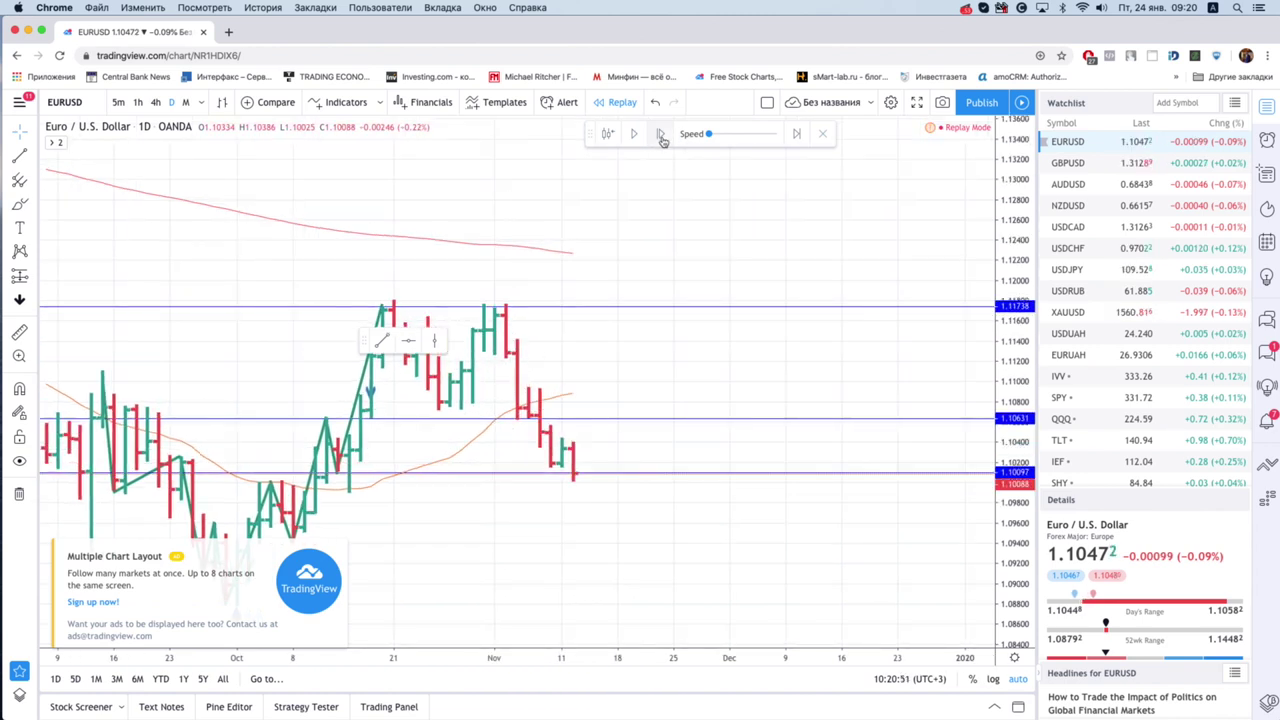
left_click(661, 134)
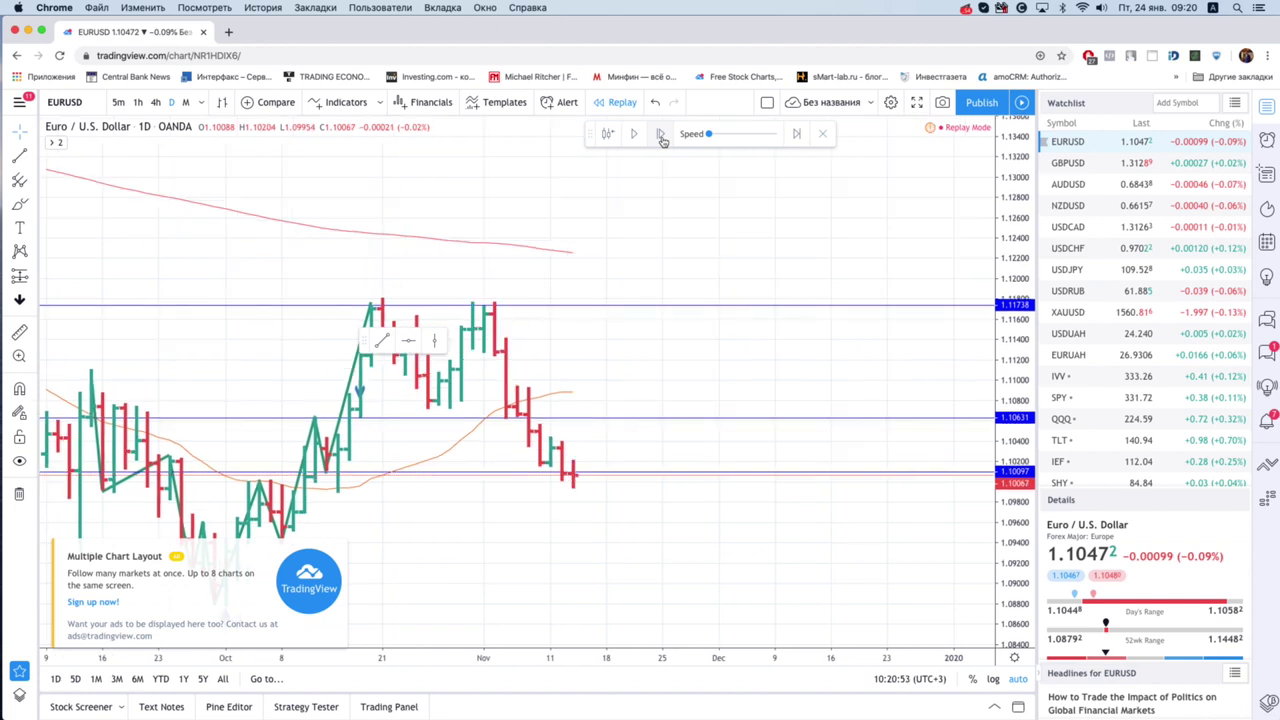
- Delete the horizontal lines at 1.10097 and 1.10631, and move the floating drawing toolbar clear of the price bars
left_click(628, 473)
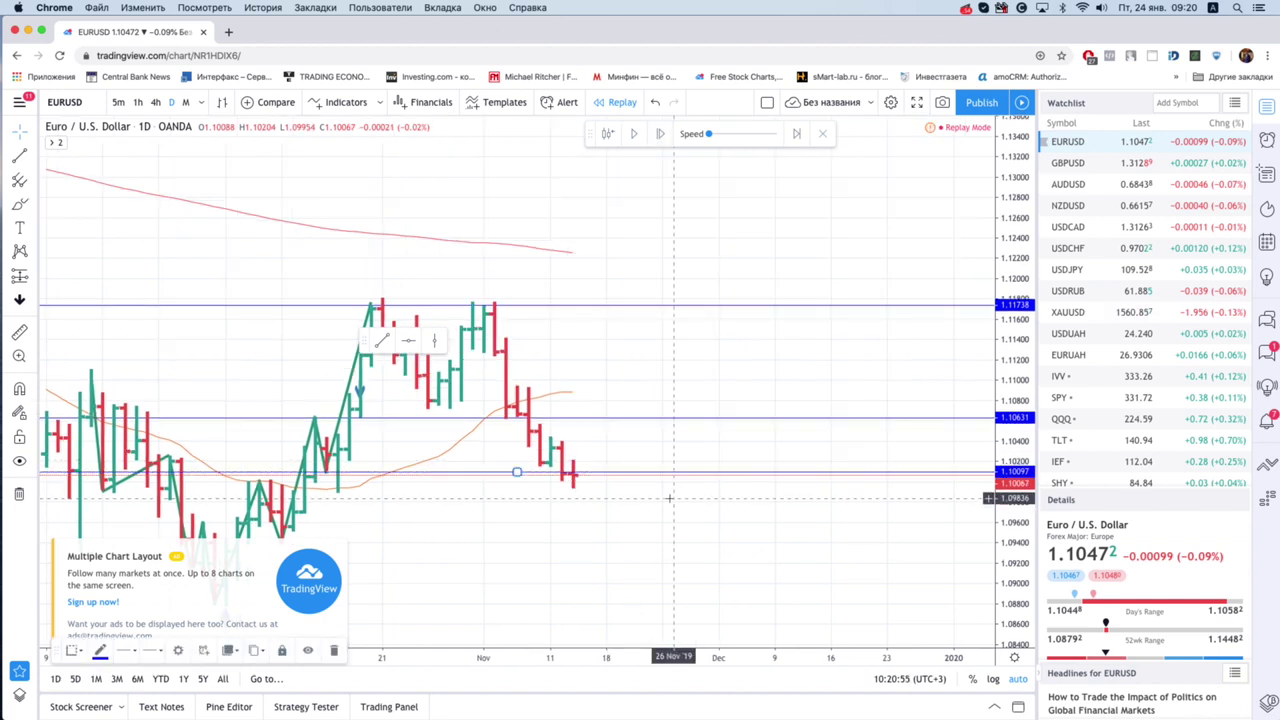
key("Delete")
left_click(622, 418)
key("Delete")
scroll(590, 386, "left", 2)
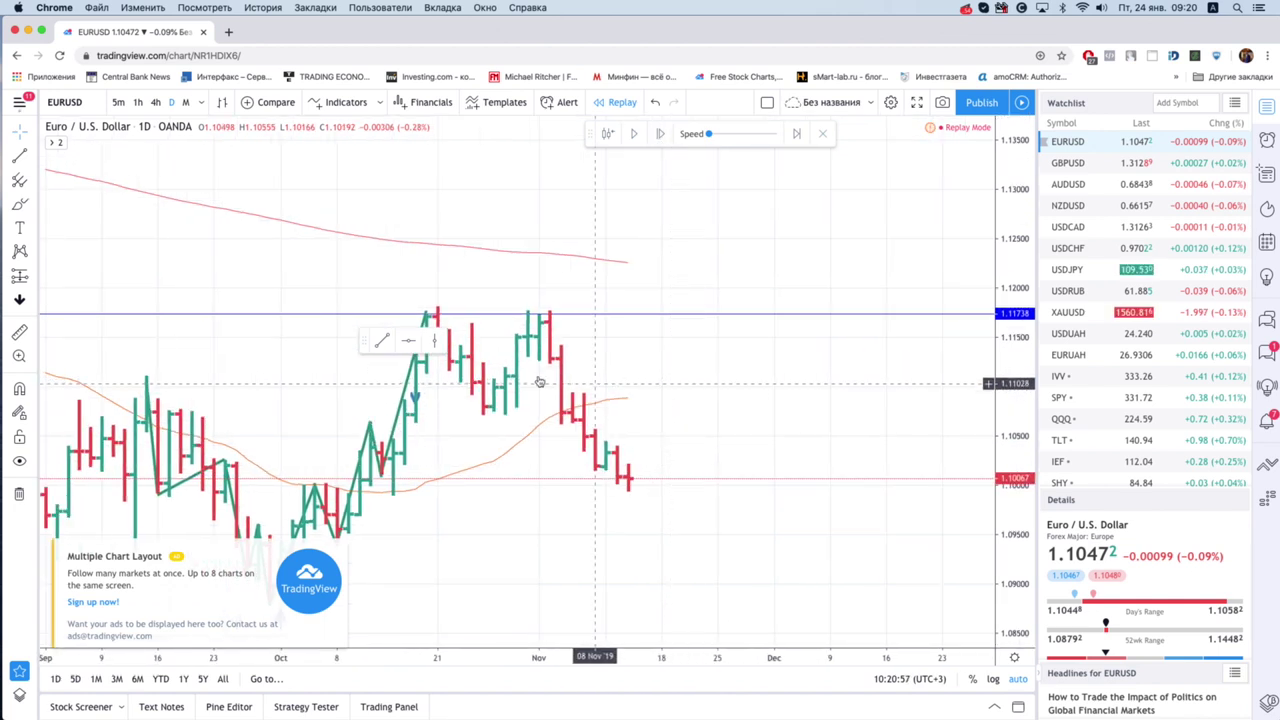
left_click_drag(366, 341, 308, 281)
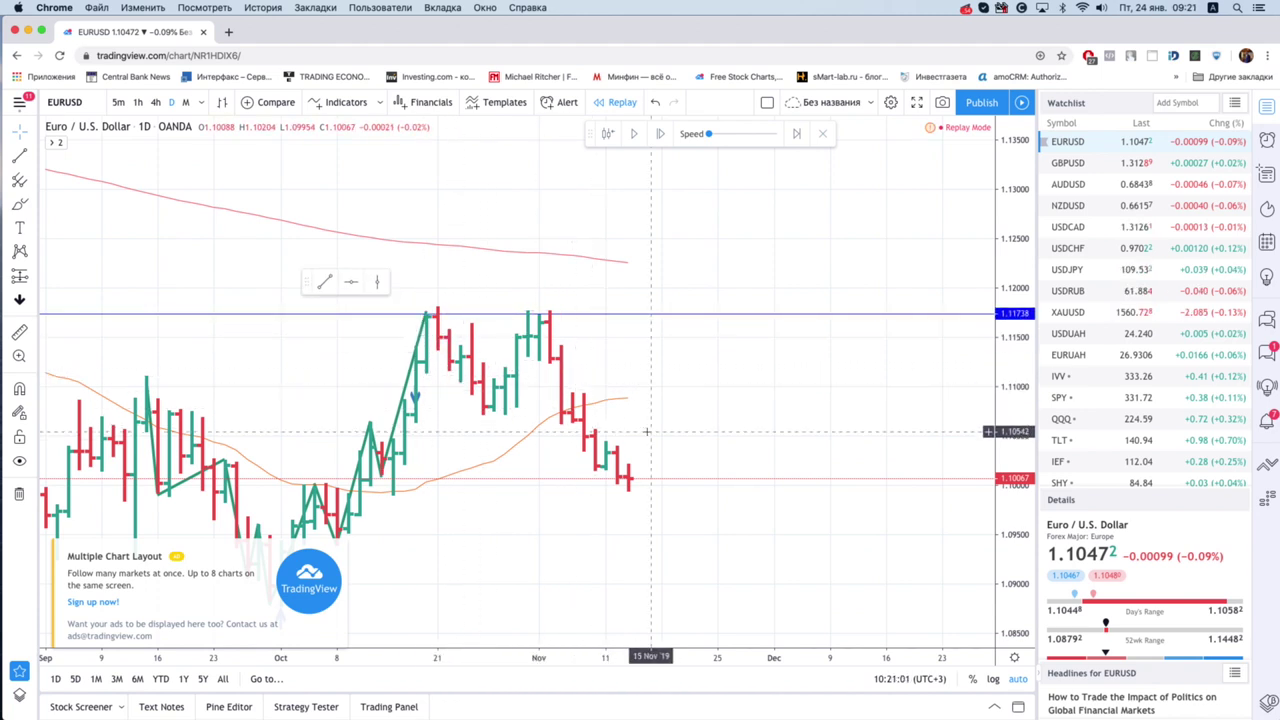
- Exit chart replay mode and show the EURUSD daily bars from August 2019 to January 2020 with the drawn swing lines
left_click(822, 133)
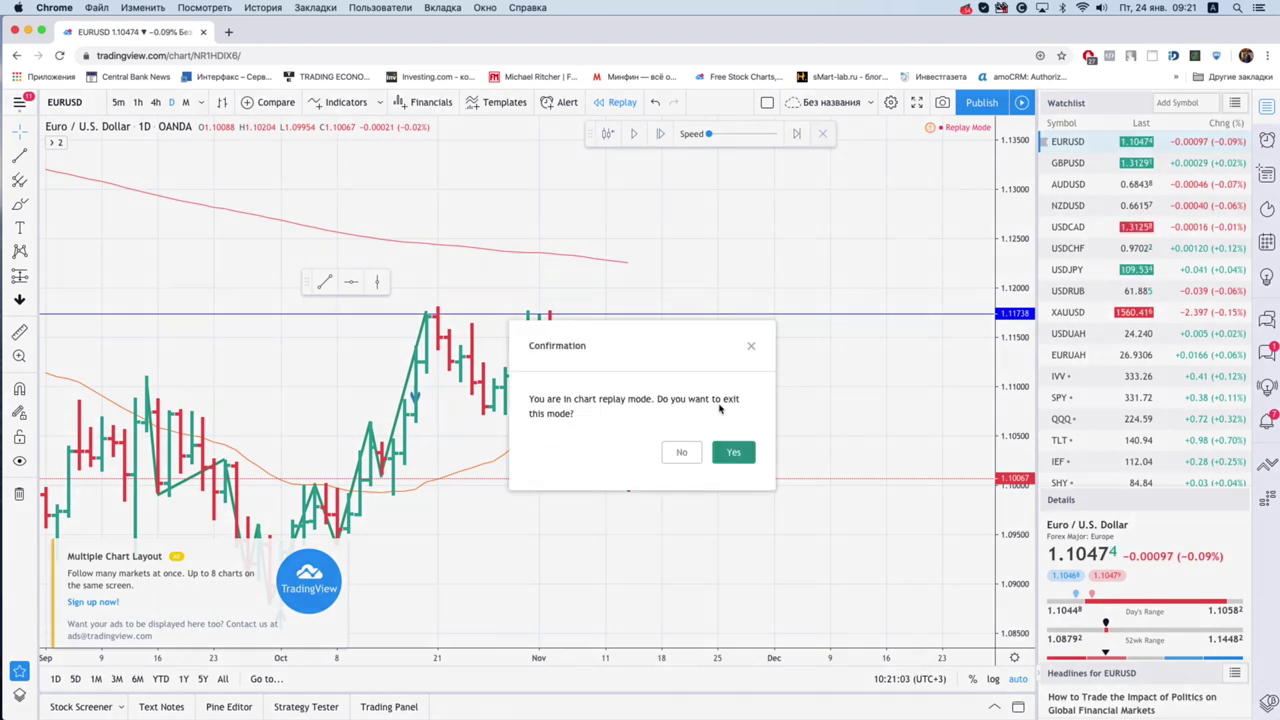
left_click(733, 452)
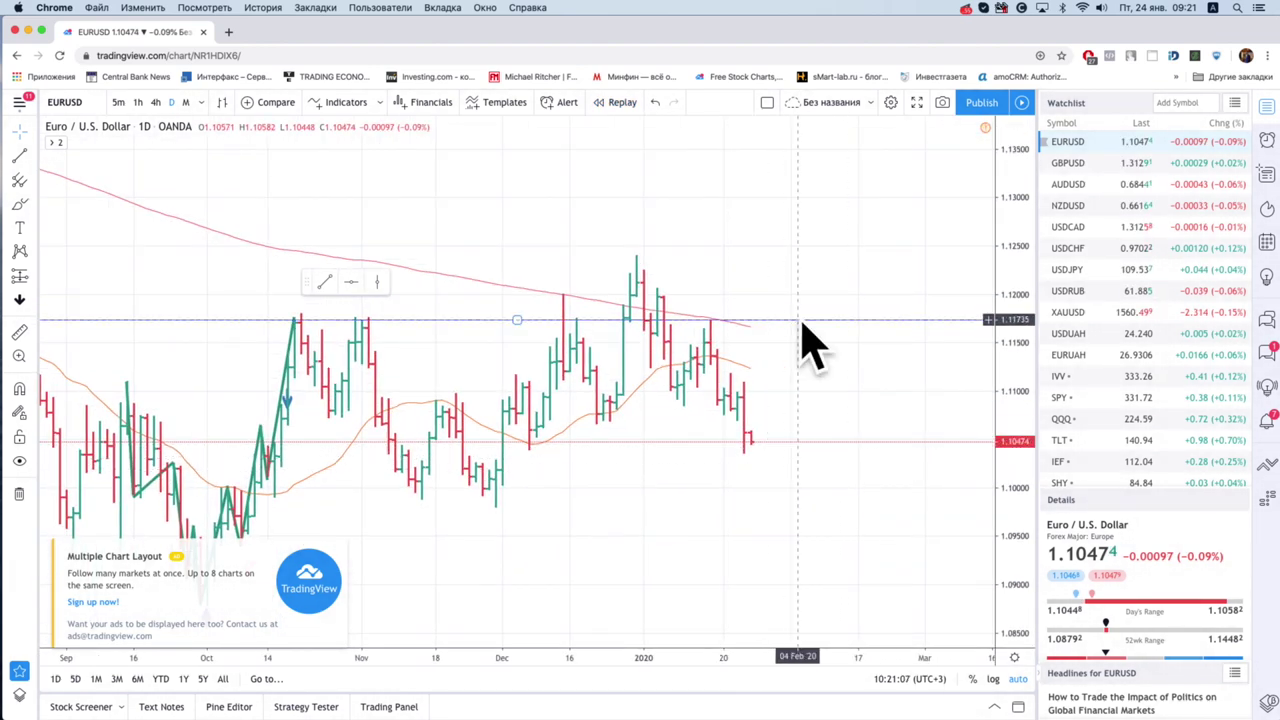
scroll(794, 520, "left", 5)
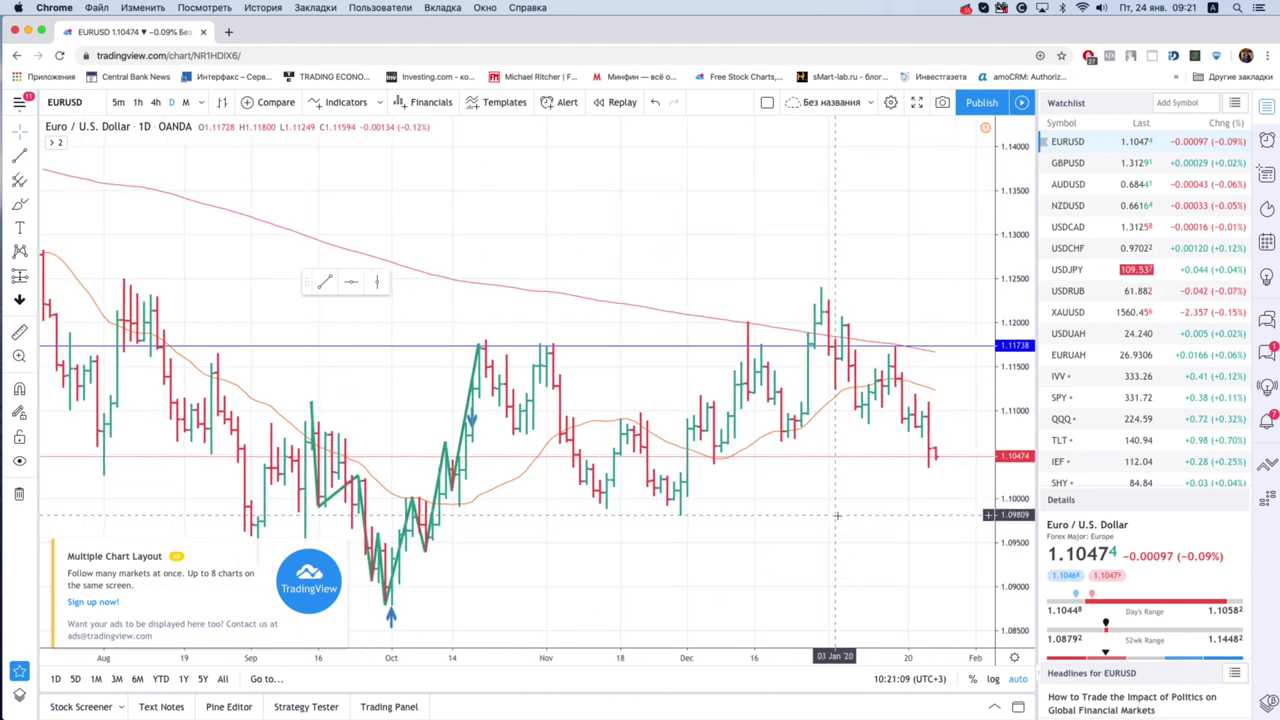
- Switch to the MetaTrader terminal and examine the indicator's swing structure and price levels on the EURUSD daily chart through January 2020
key("ctrl+Left")
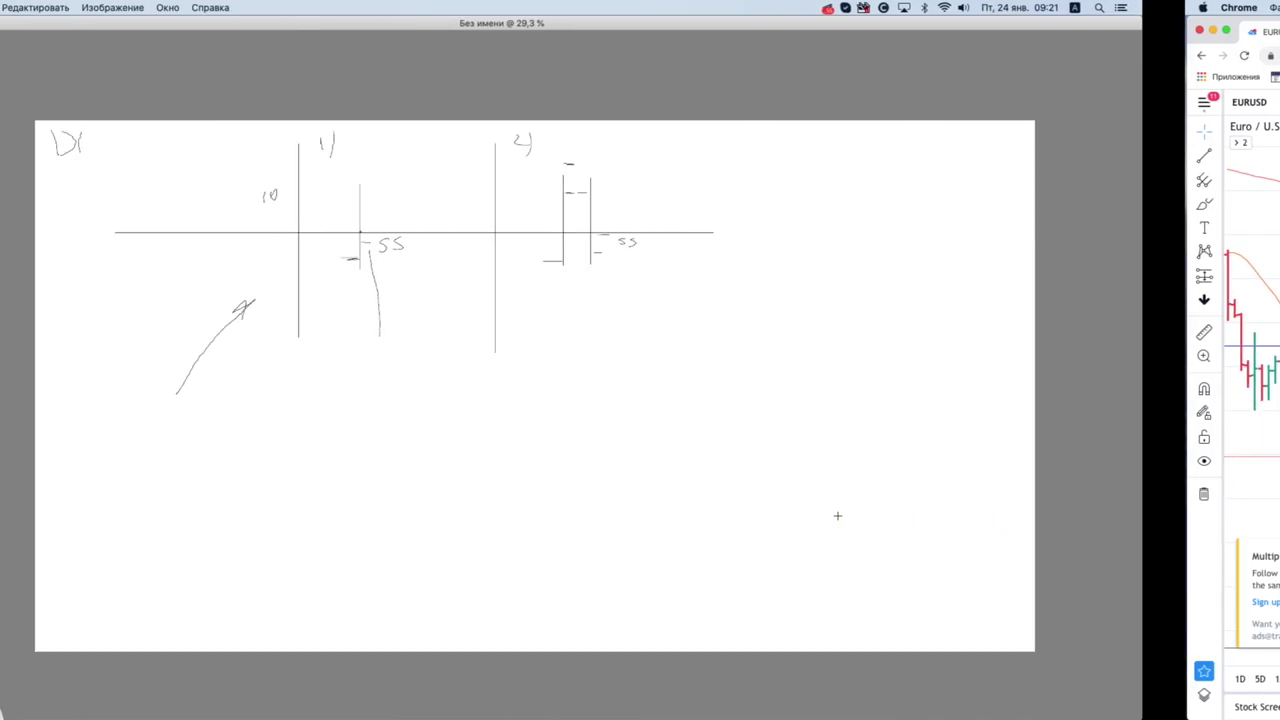
key("ctrl+Left")
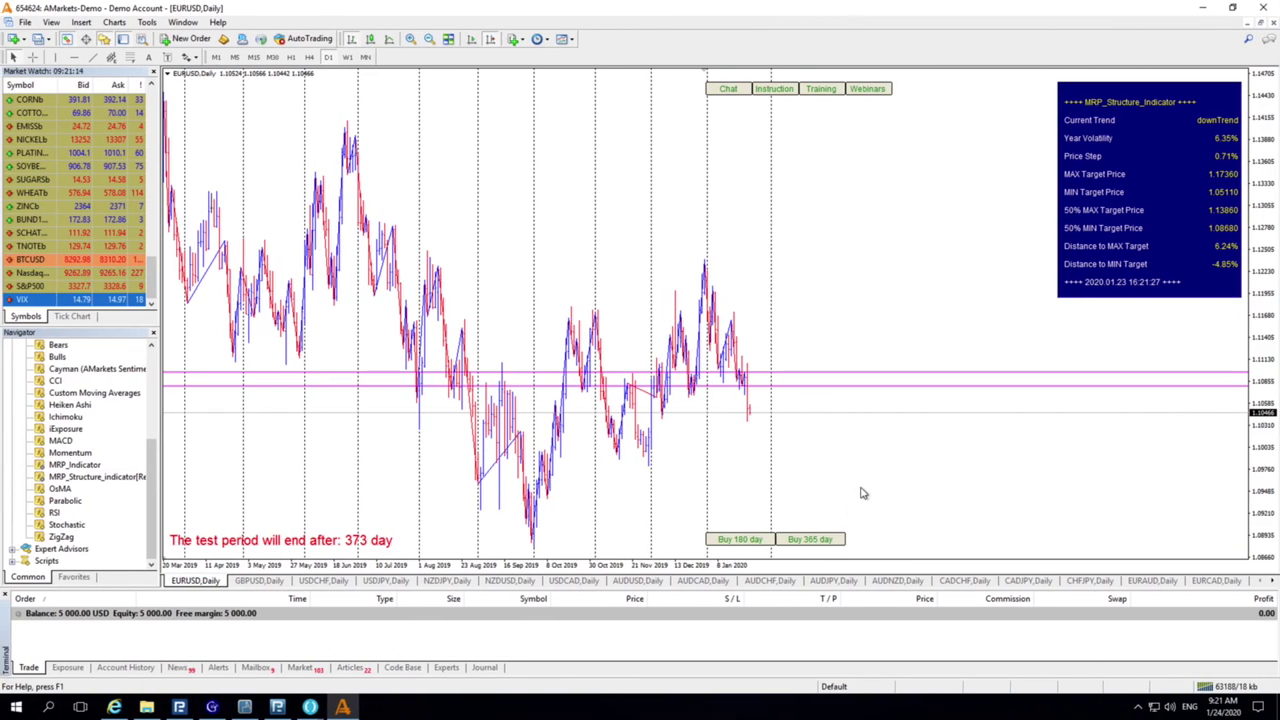
left_click(410, 38)
scroll(520, 175, "down", 5)
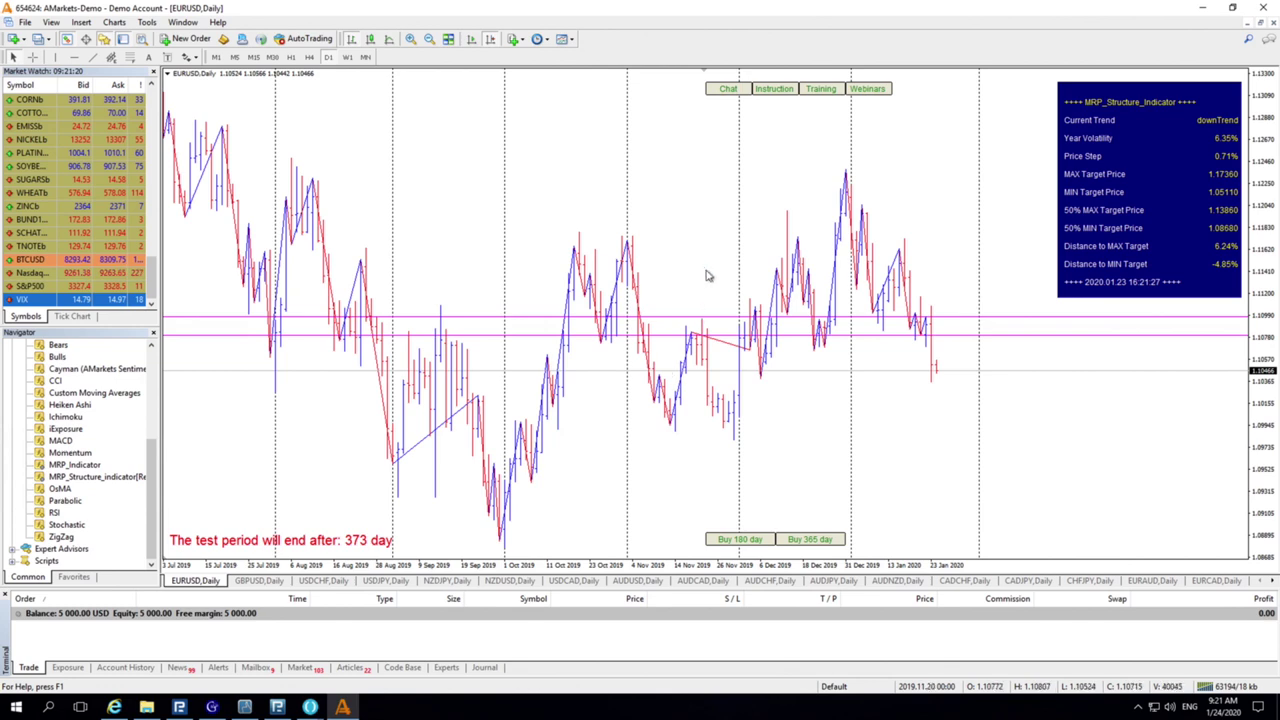
scroll(630, 265, "down", 2)
scroll(600, 258, "down", 2)
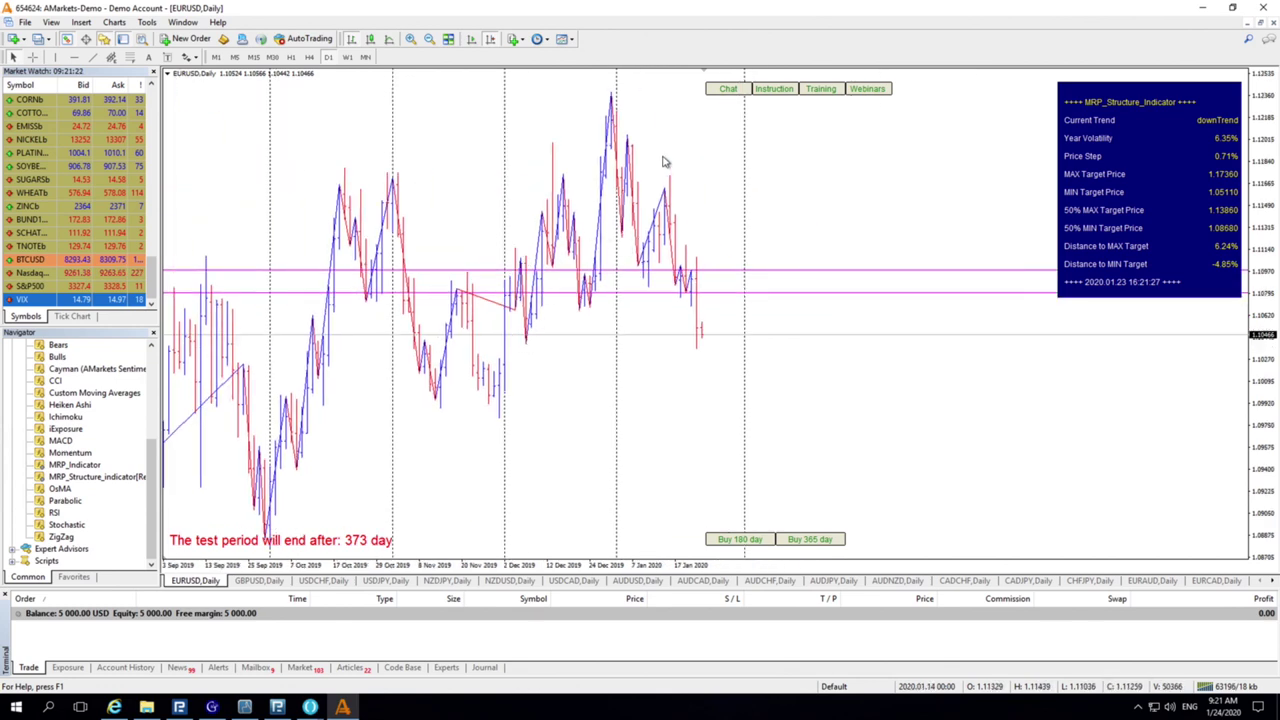
left_click(410, 38)
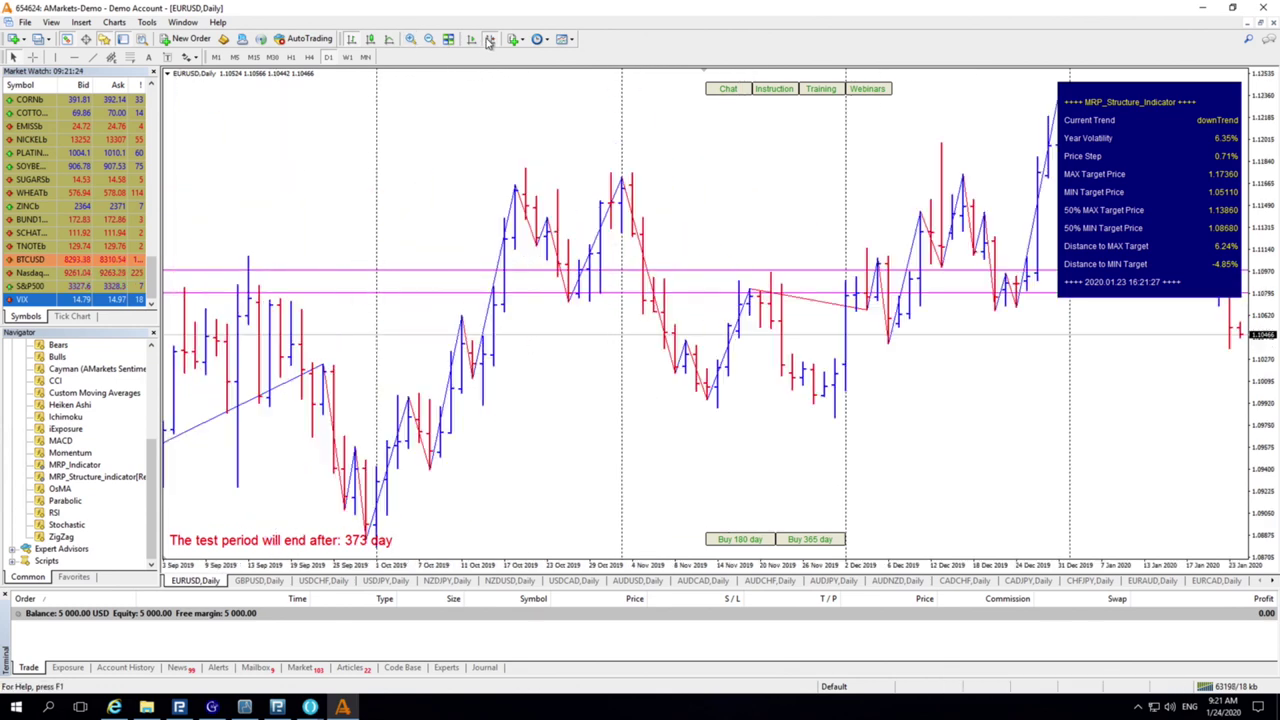
scroll(657, 198, "down", 3)
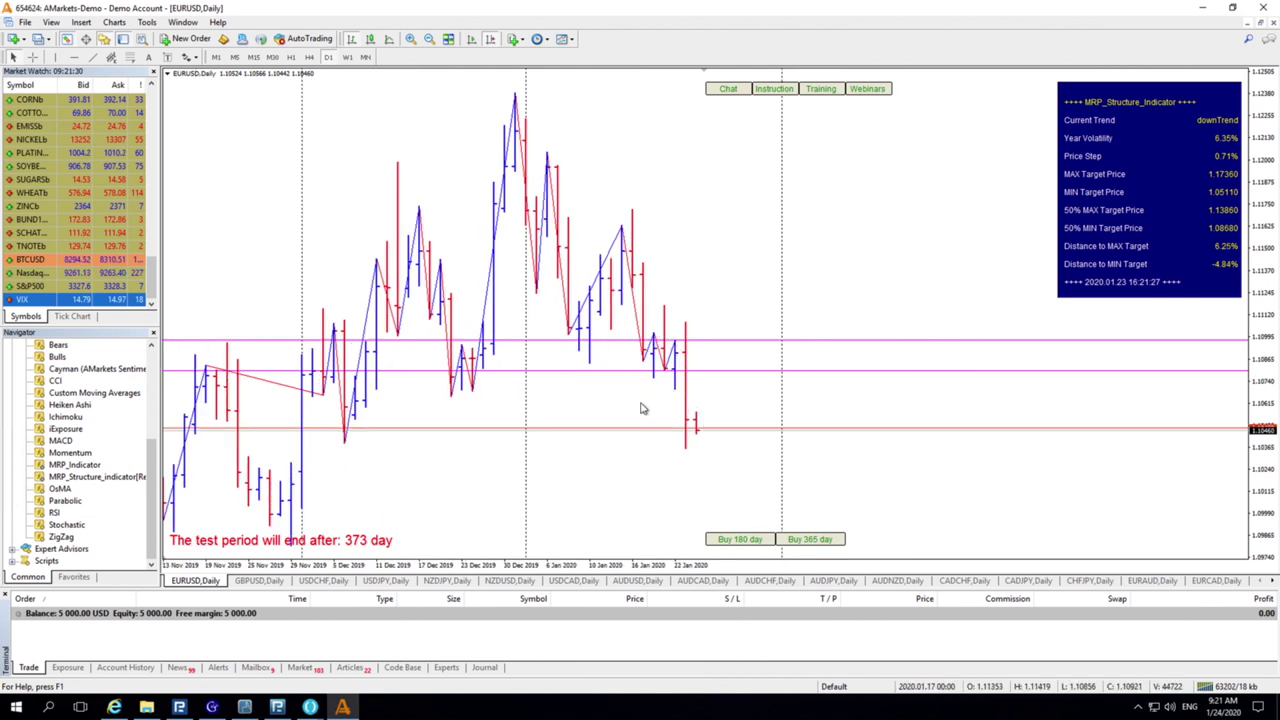
scroll(710, 408, "up", 3)
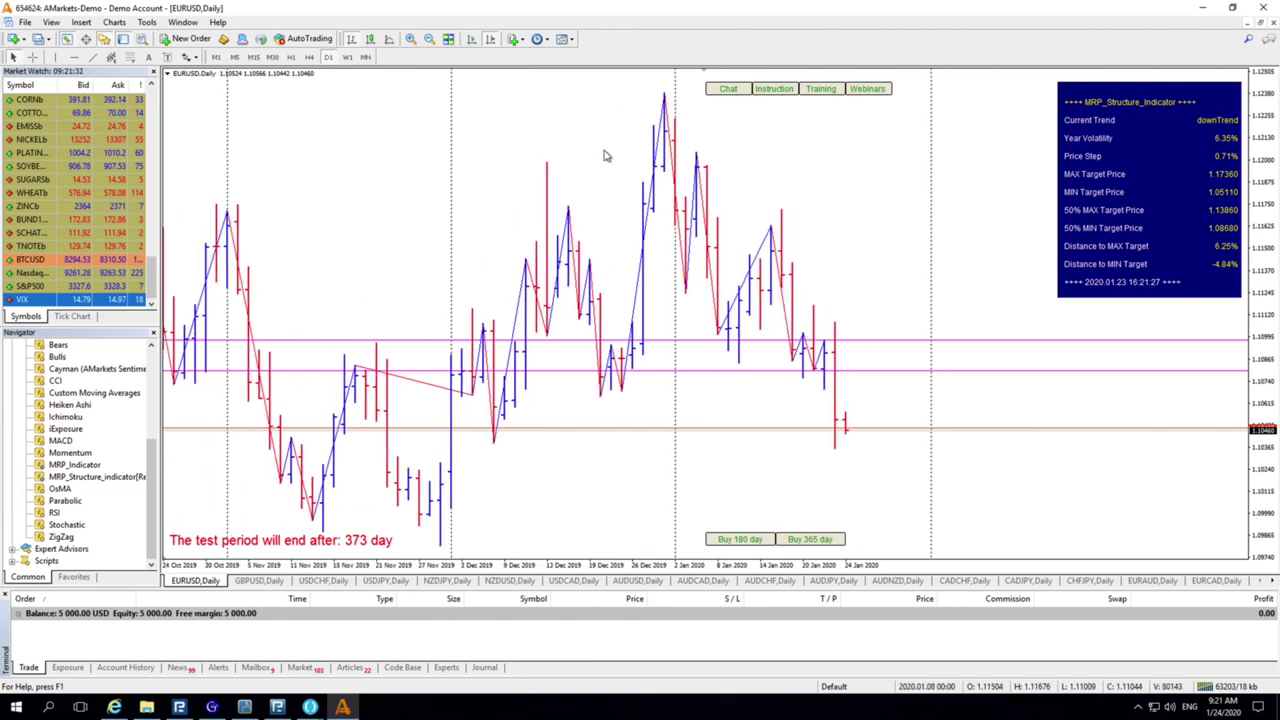
left_click(427, 39)
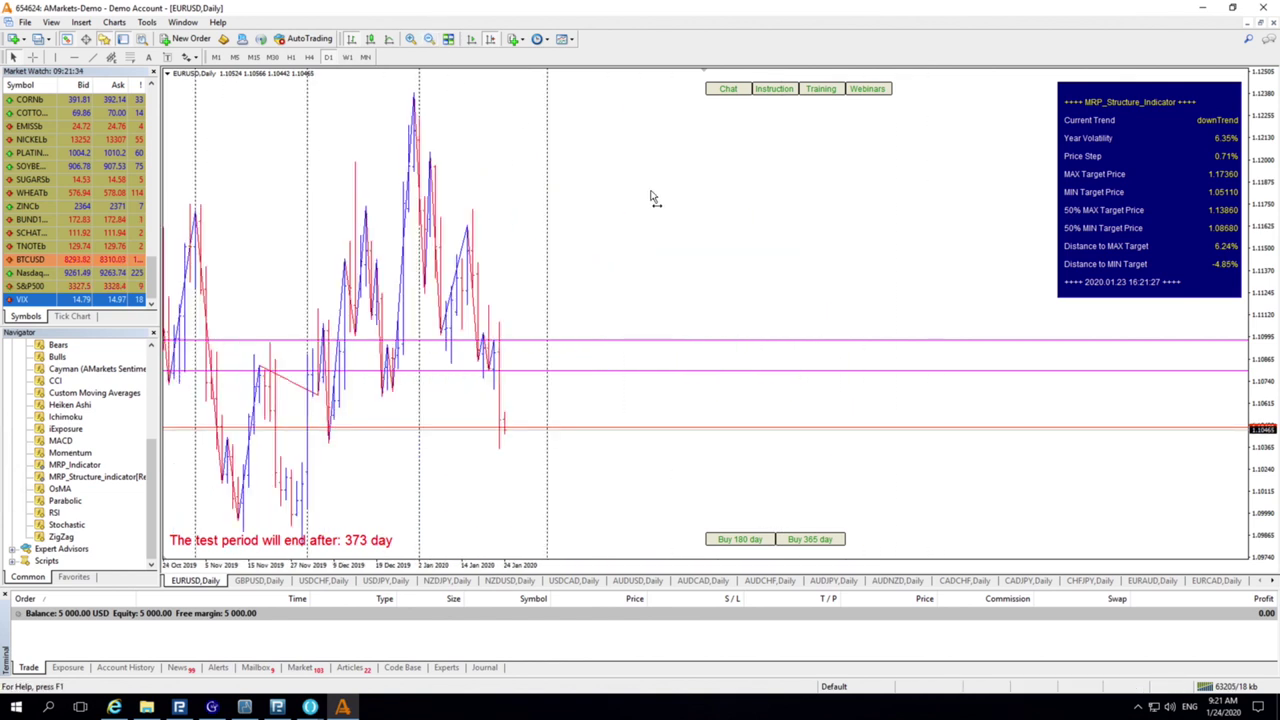
scroll(750, 334, "up", 3)
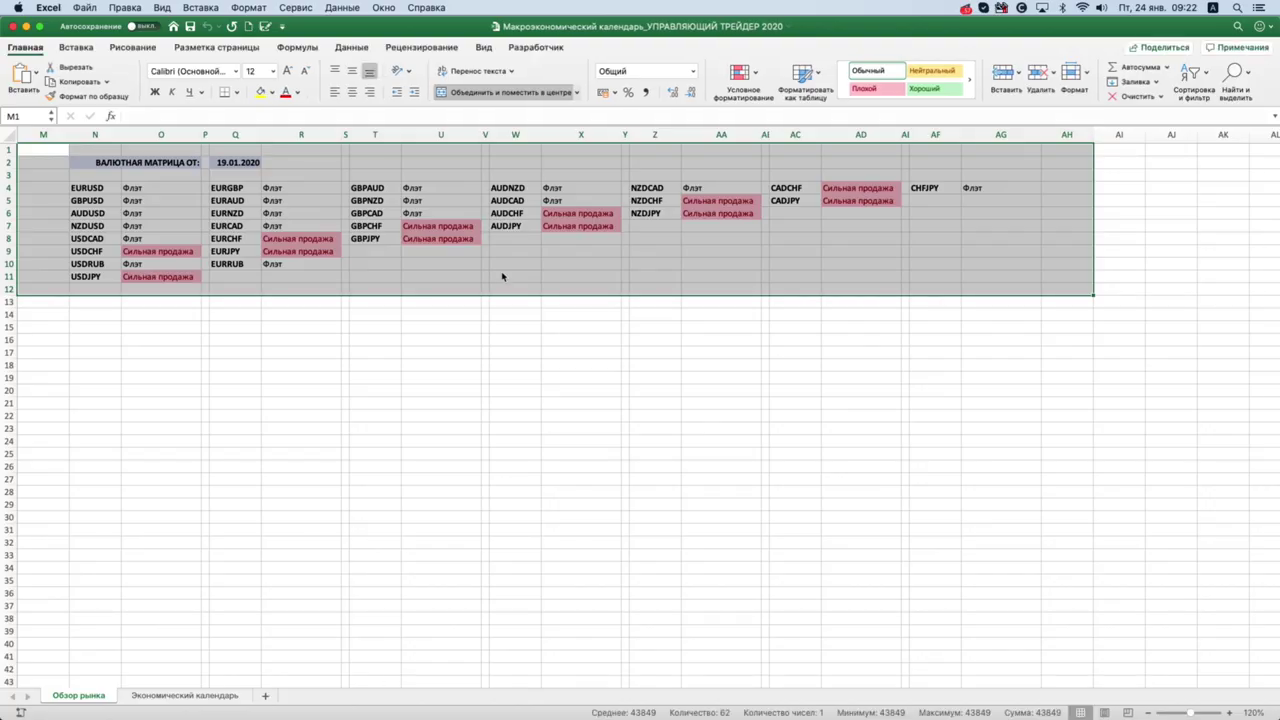
- Review the currency matrix of 19.01.2020 in the Excel workbook, highlighting the USD pairs and the pairs marked "Сильная продажа"
left_click(536, 306)
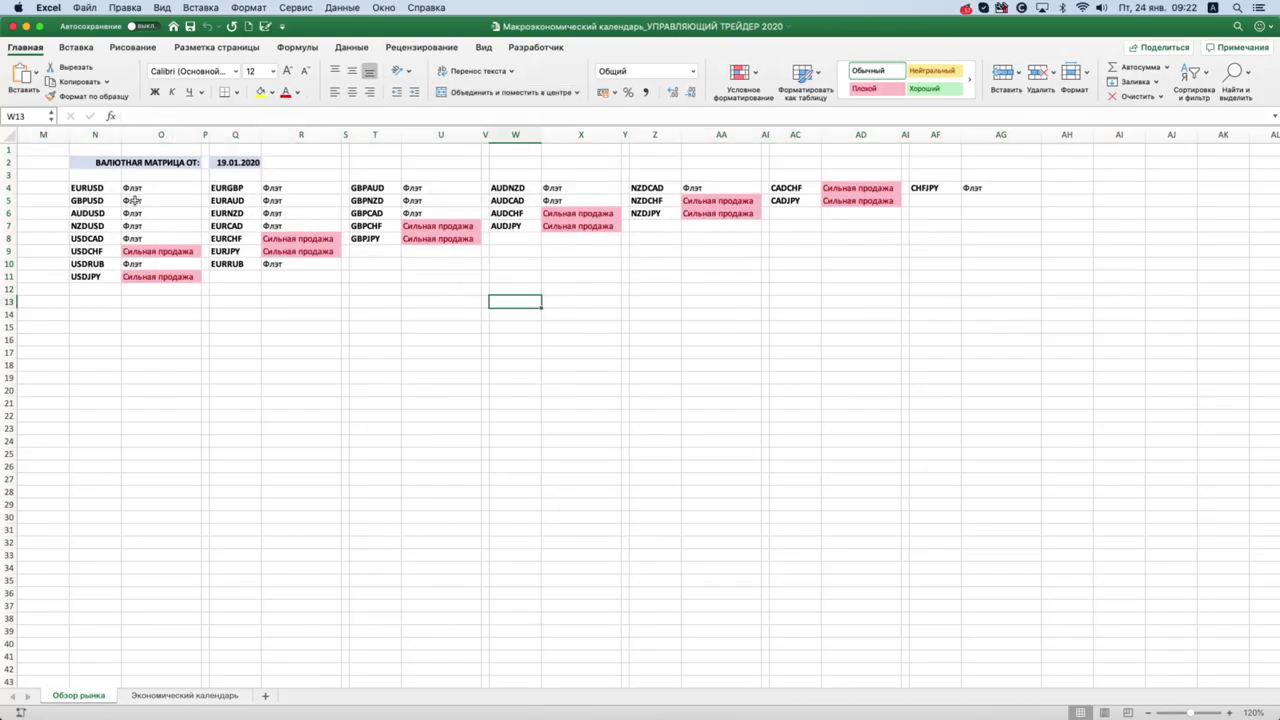
left_click_drag(101, 192, 986, 261)
left_click(297, 391)
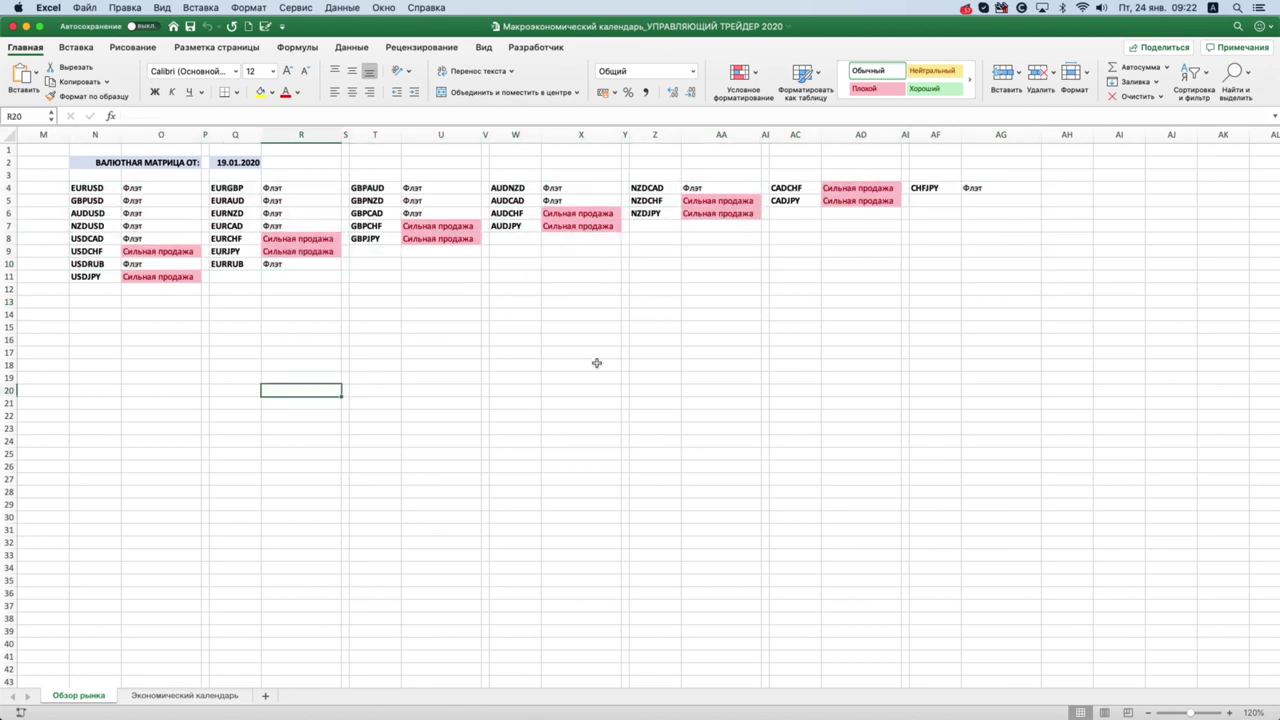
left_click_drag(89, 186, 96, 277)
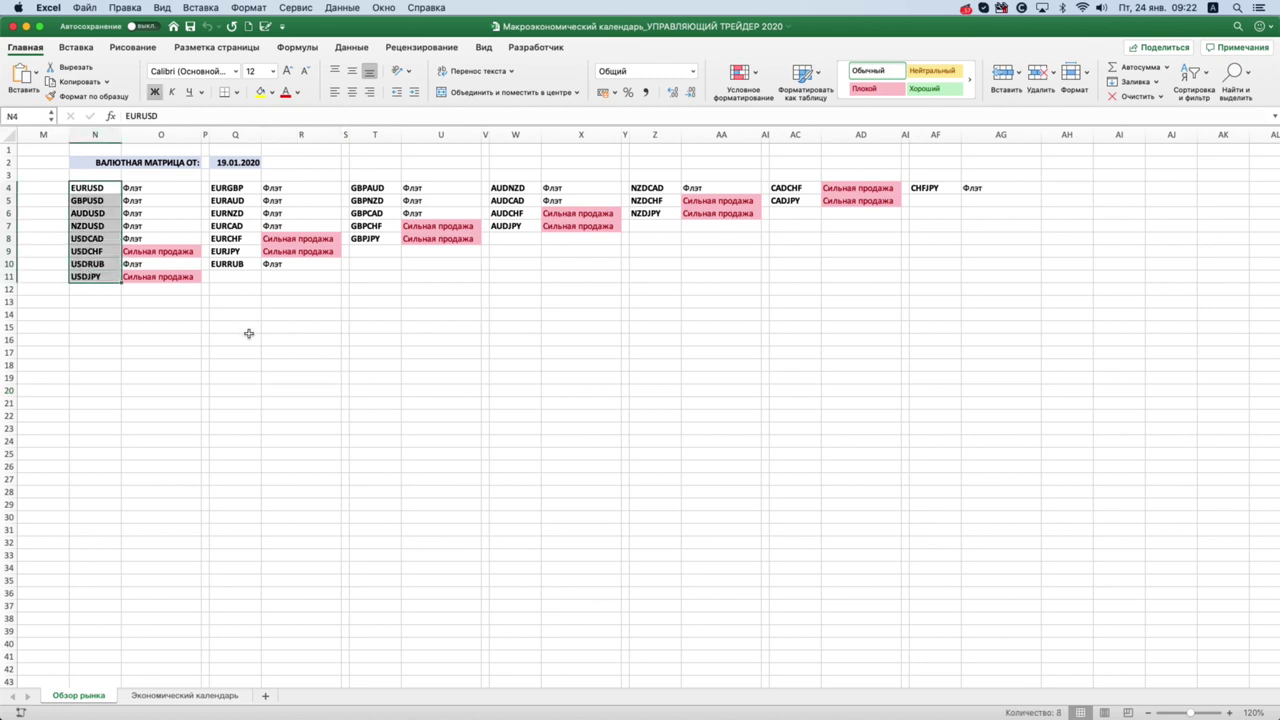
left_click(249, 333)
left_click_drag(82, 252, 140, 278)
left_click_drag(236, 238, 283, 238)
left_click(440, 327)
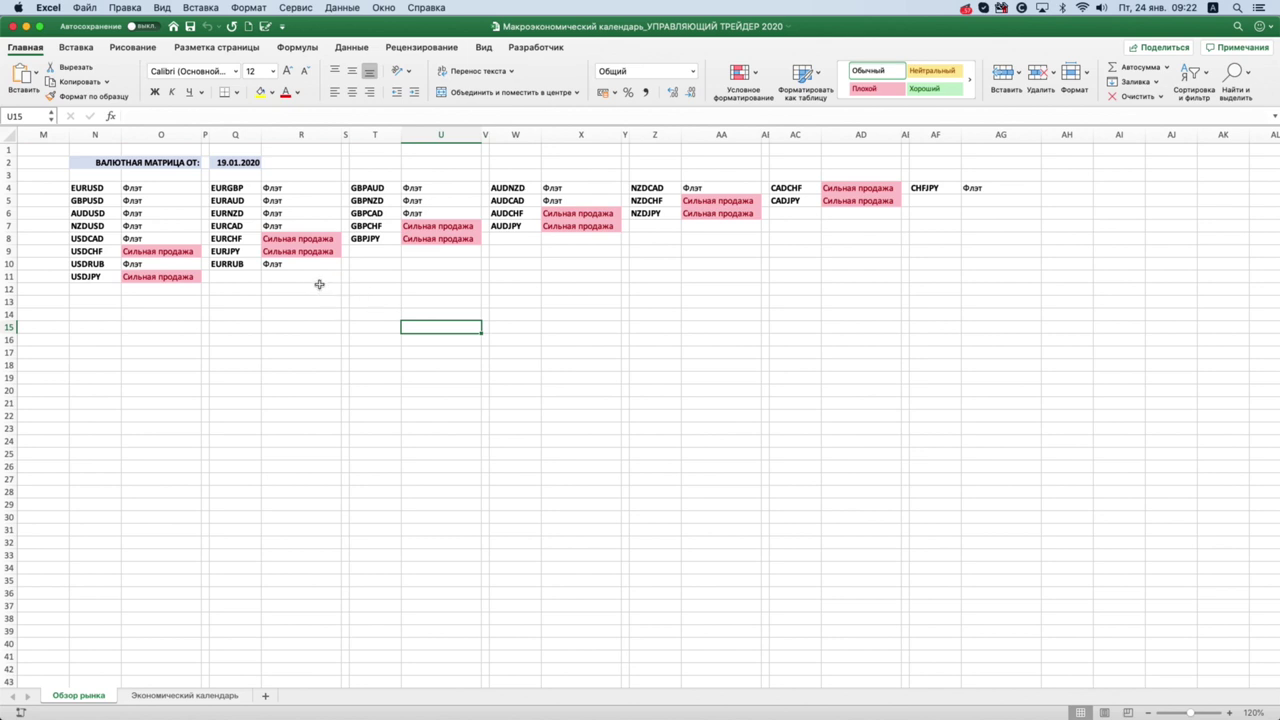
left_click(568, 315)
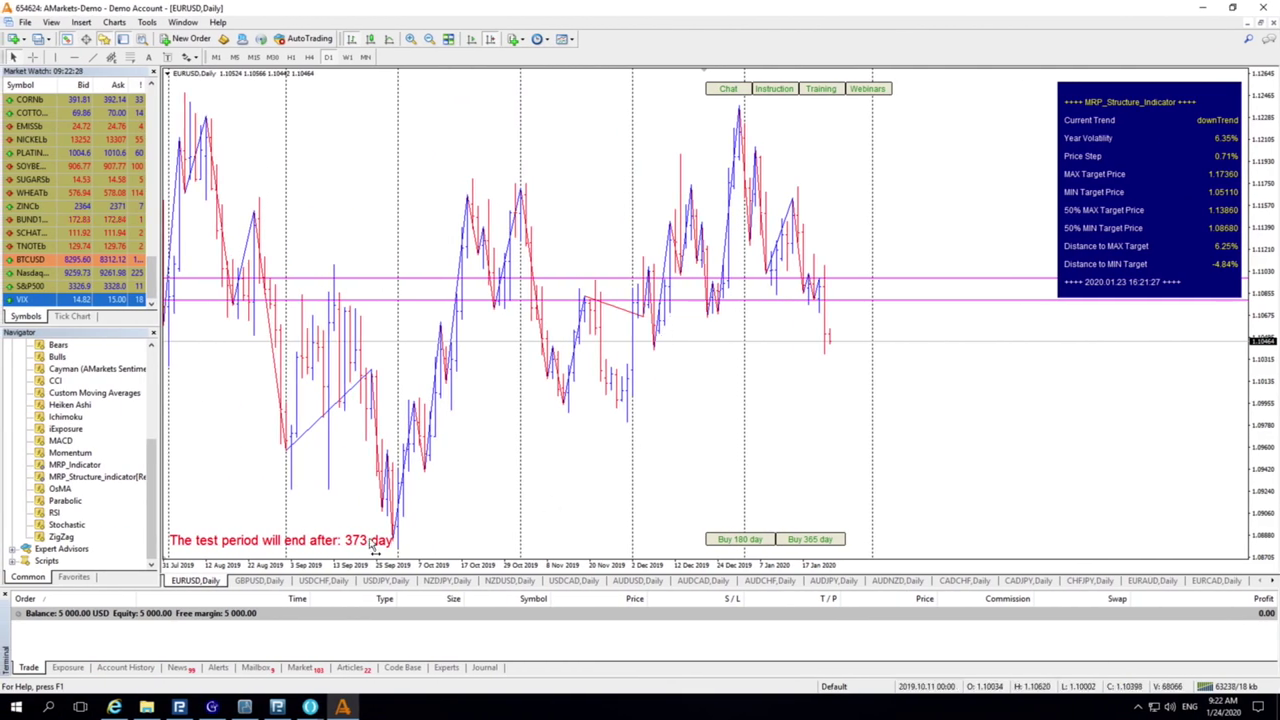
- In MetaTrader, view the USDCHF and USDJPY daily charts, turning on chart shift for USDJPY to examine its latest bars at the levels
left_click(325, 581)
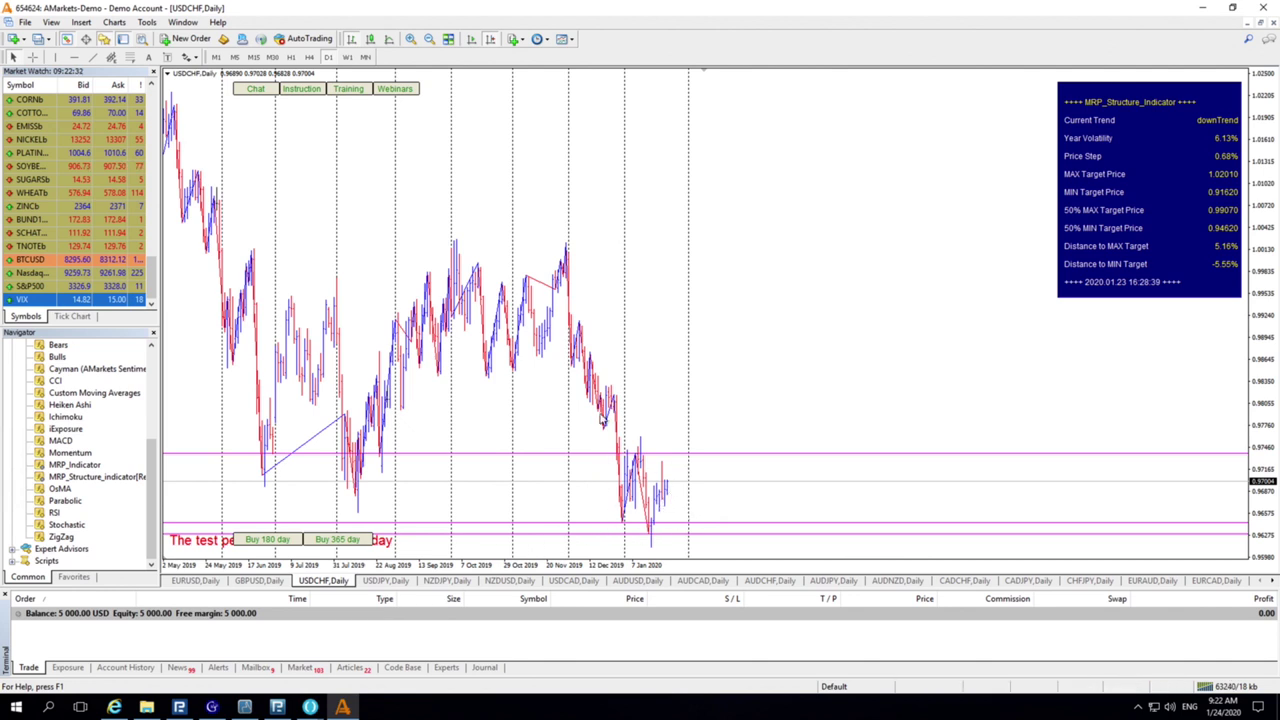
left_click(382, 583)
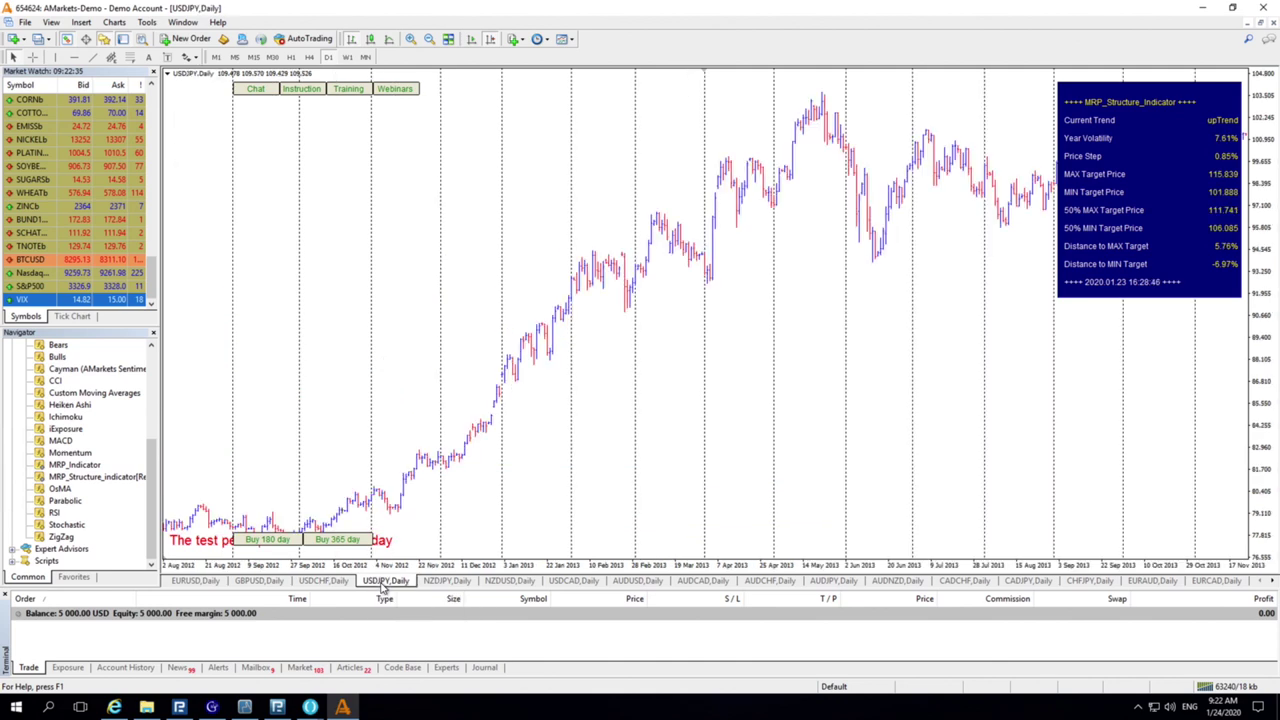
left_click(491, 40)
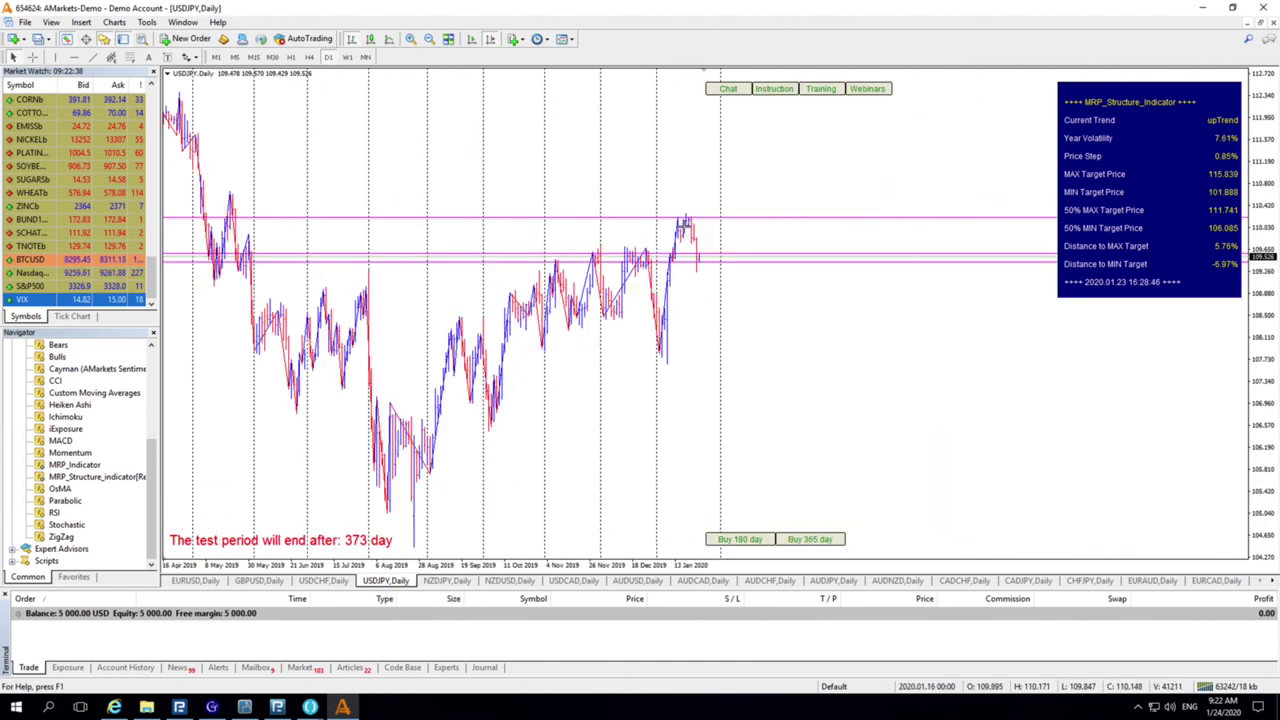
left_click(693, 218)
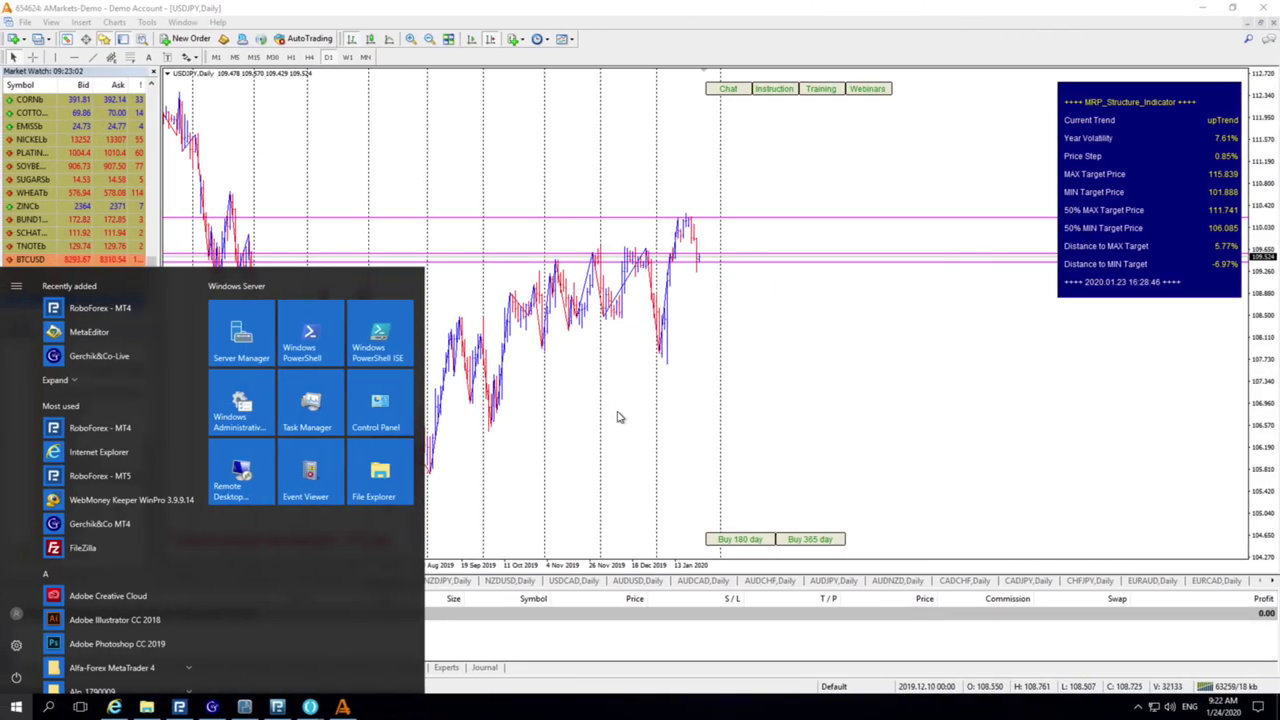
left_click(617, 414)
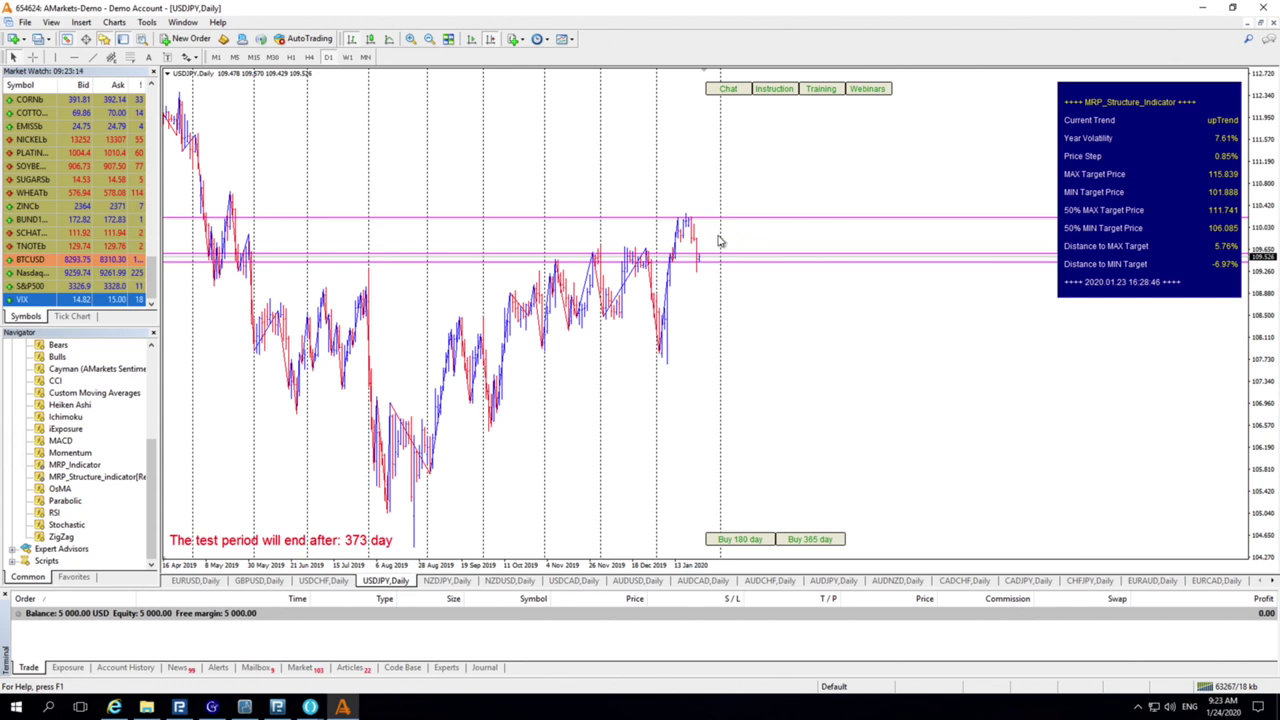
middle_click(741, 321)
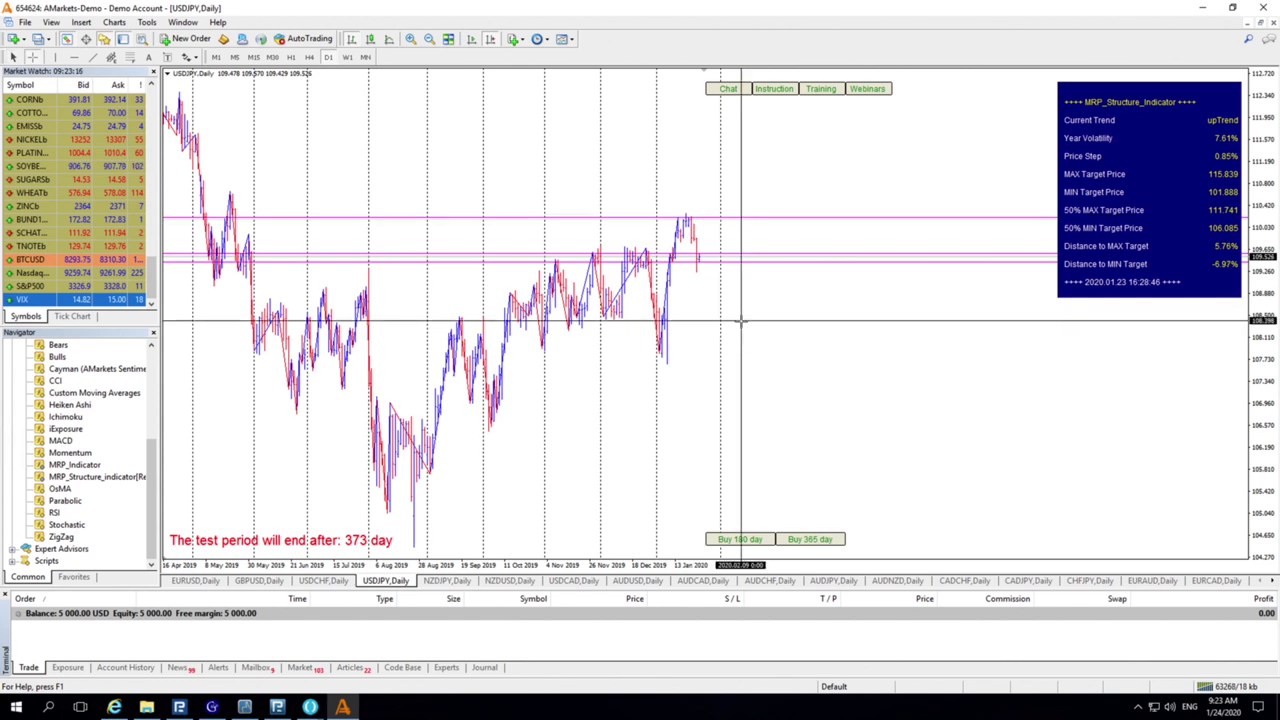
middle_click(738, 290)
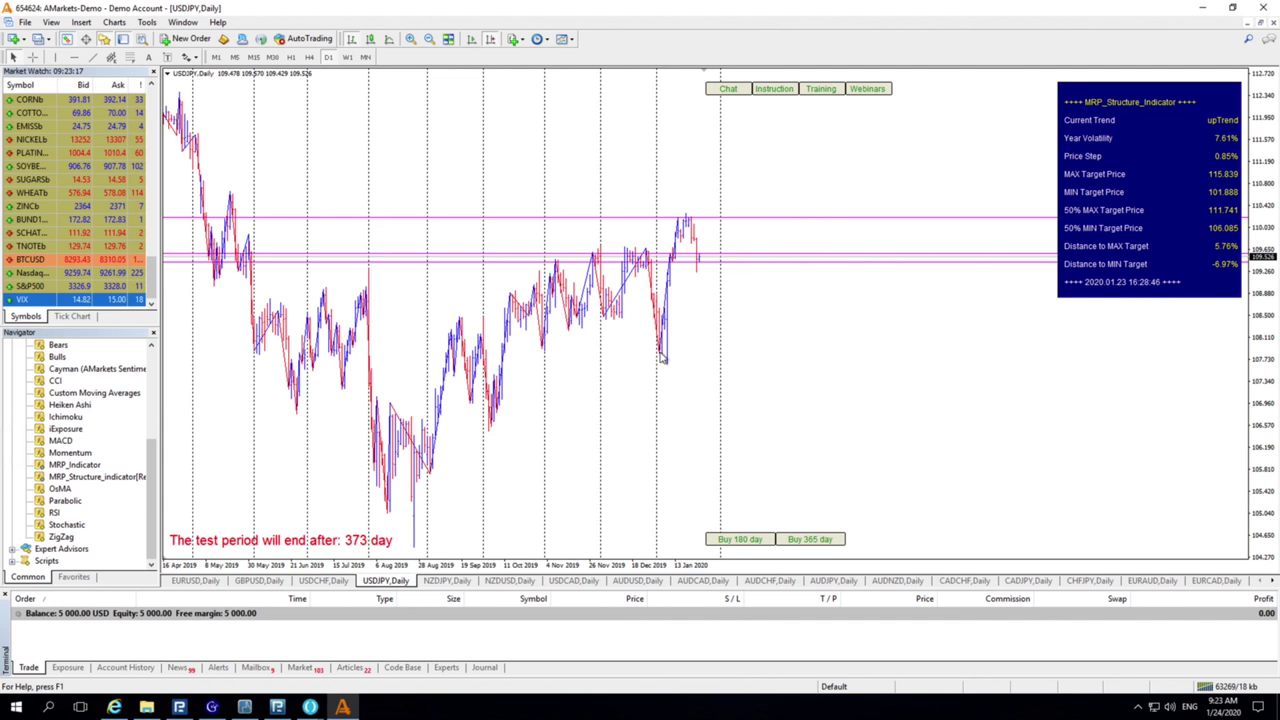
- Examine the latest swings on the EURUSD and GBPUSD daily charts, tracing the GBPUSD bars and levels with the crosshair
left_click(182, 581)
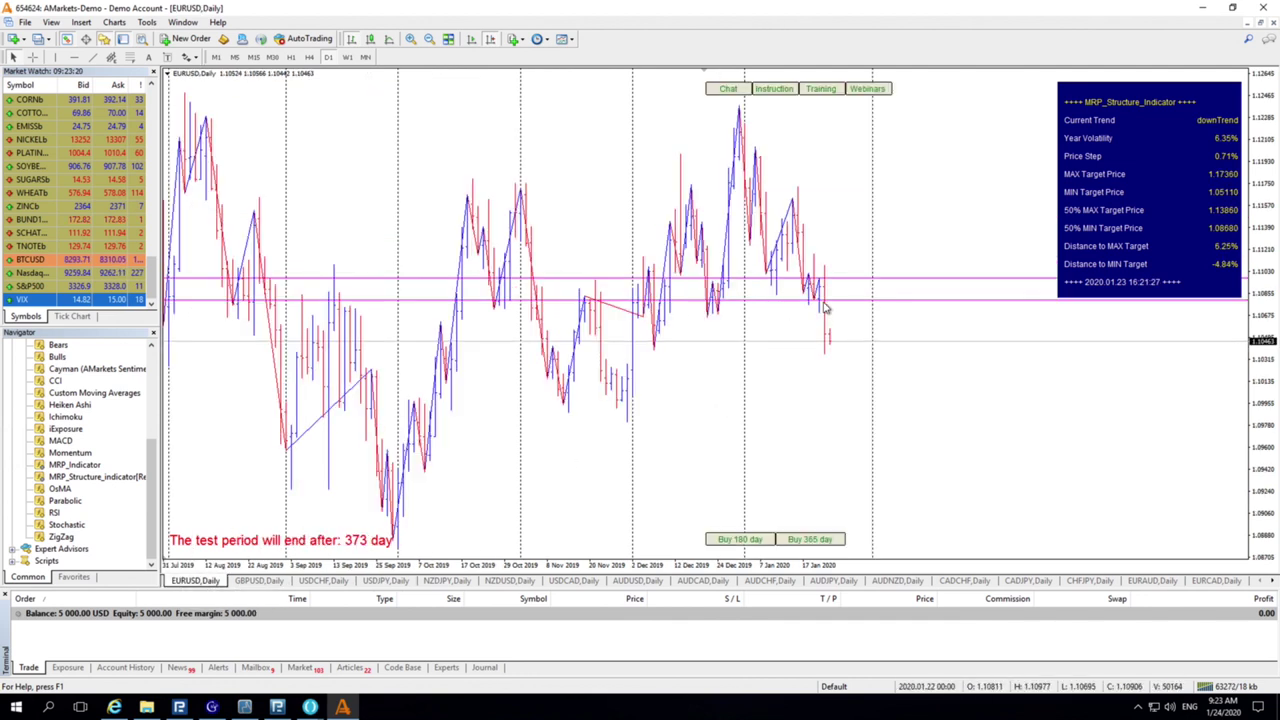
left_click_drag(874, 351, 826, 352)
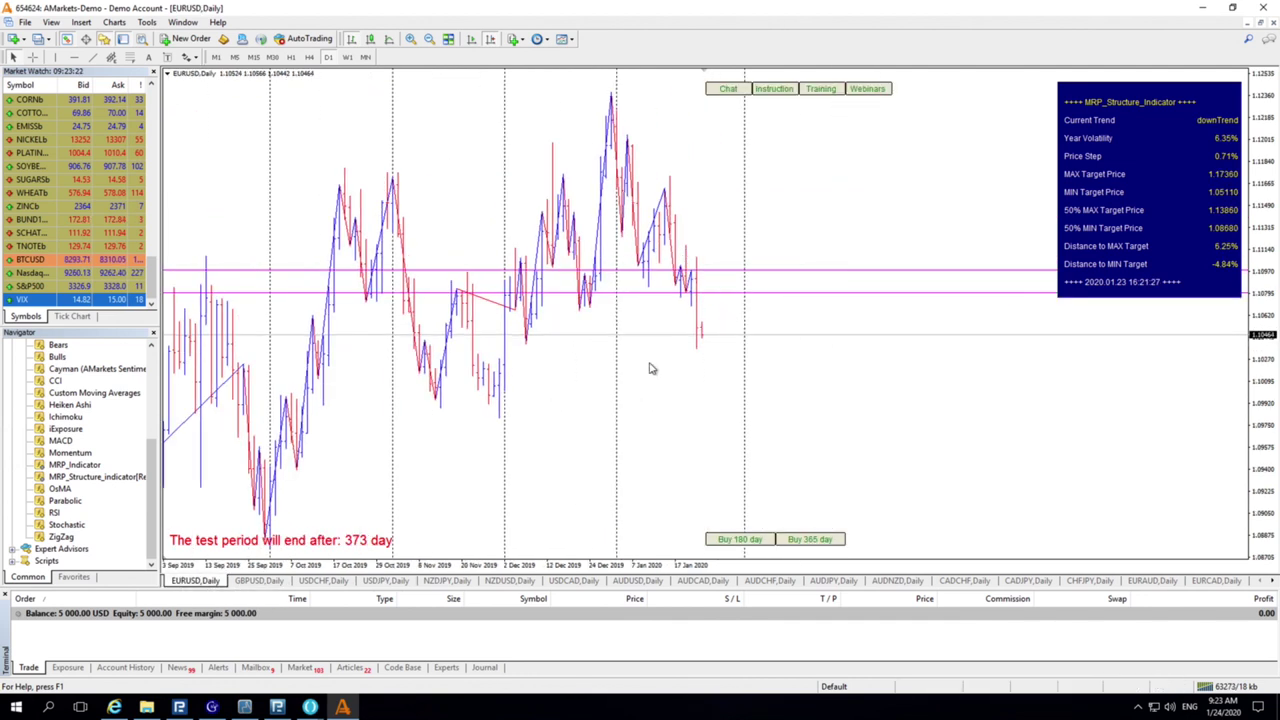
left_click(260, 581)
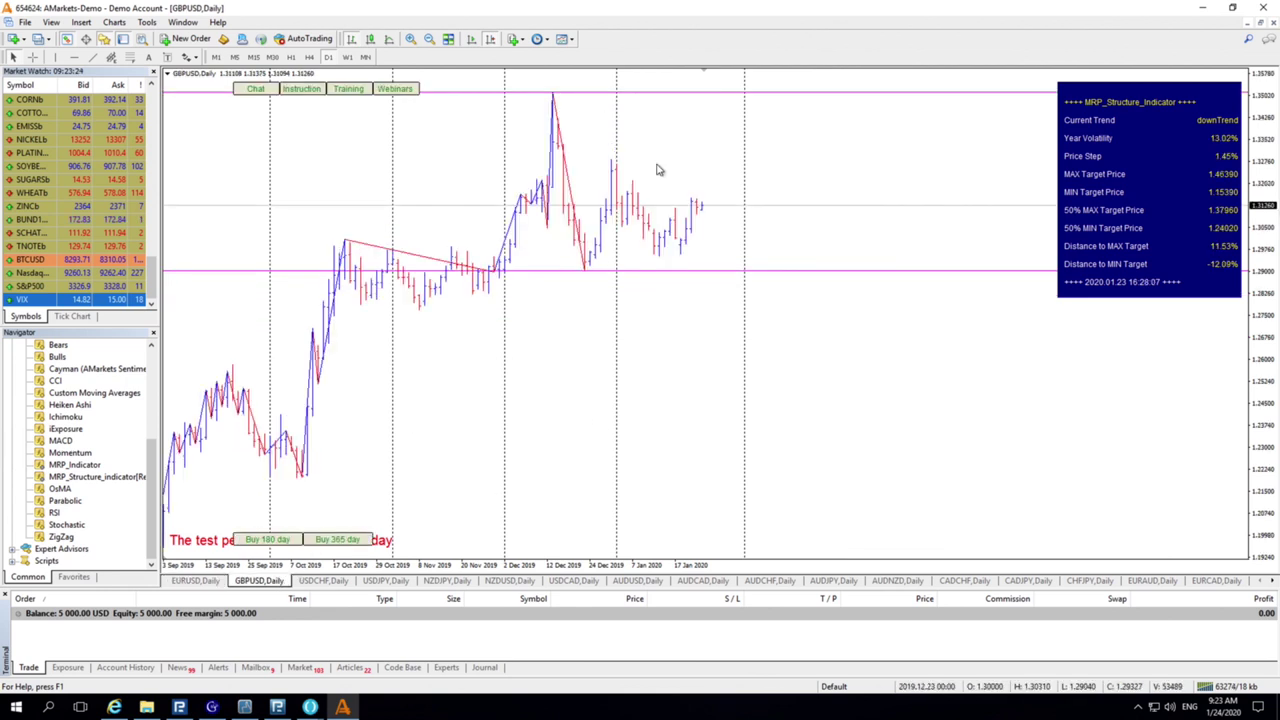
middle_click(694, 203)
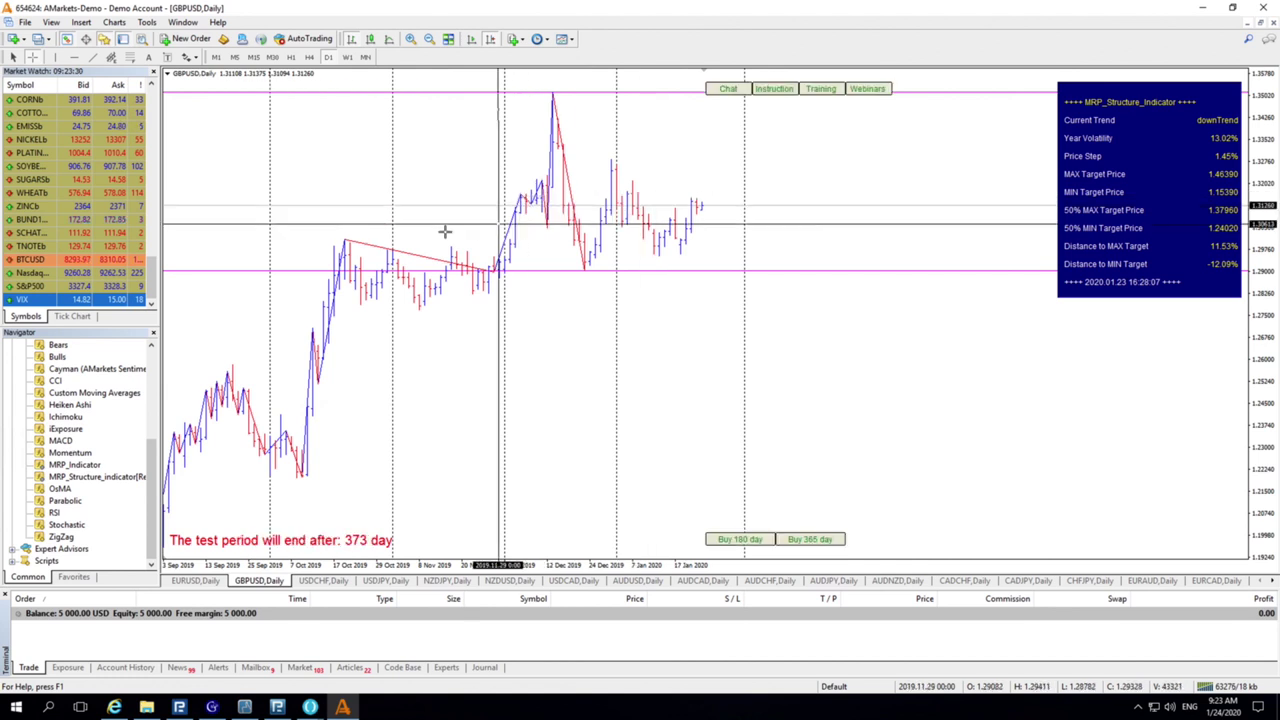
left_click(395, 242)
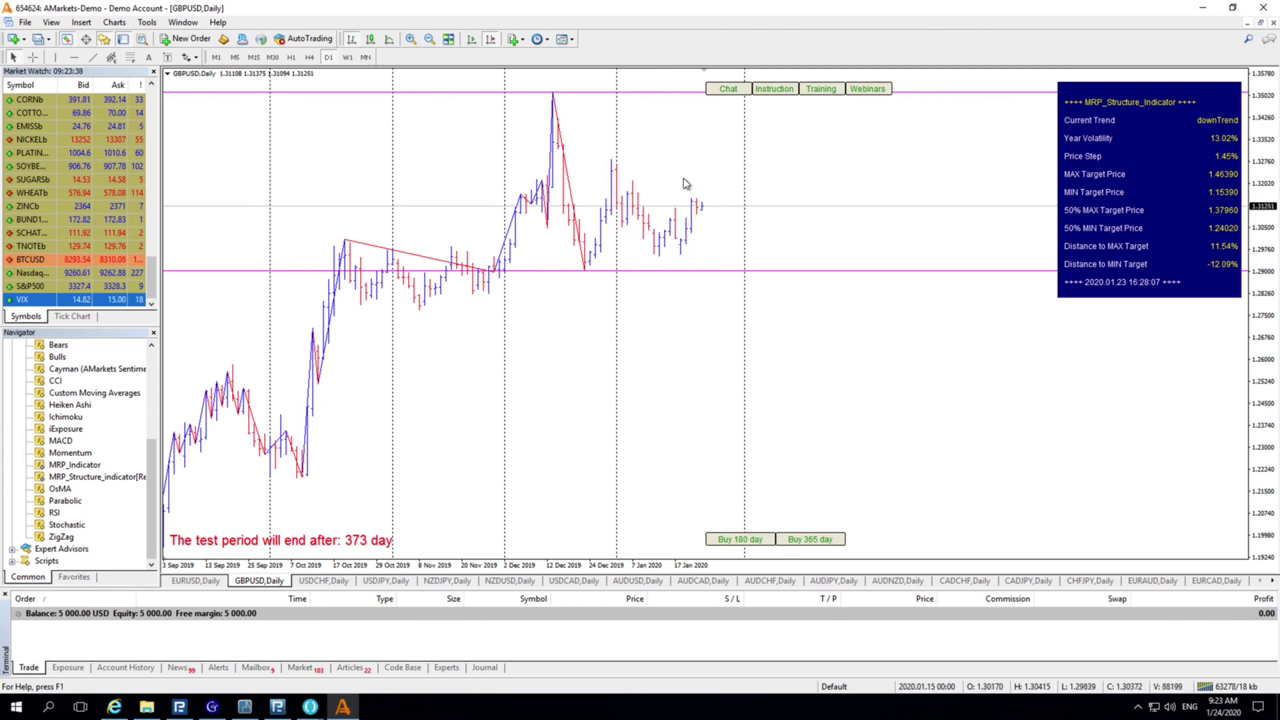
- Examine the latest USDCHF daily bars against the horizontal levels with the crosshair
left_click(320, 582)
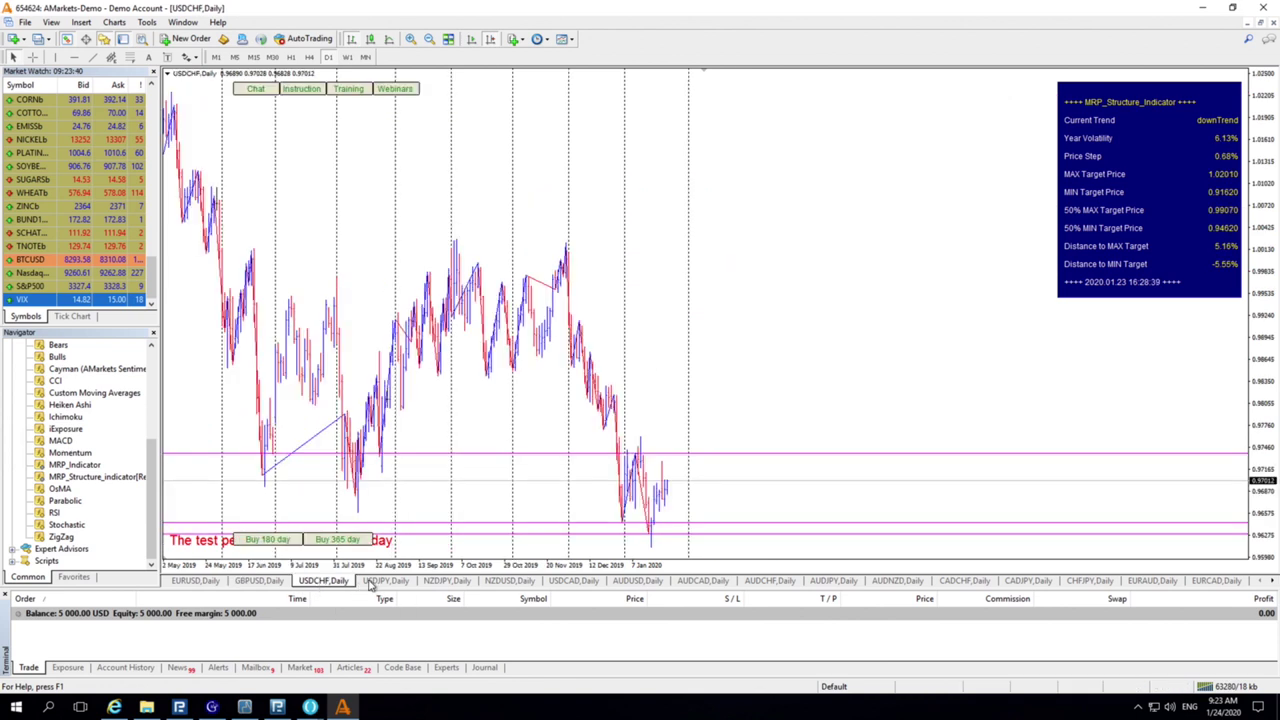
scroll(680, 480, "up", 3)
middle_click(669, 497)
left_click(768, 524)
left_click_drag(826, 503, 734, 503)
- Bring up the USDJPY daily chart briefly and the NZDJPY daily chart for review
left_click(400, 583)
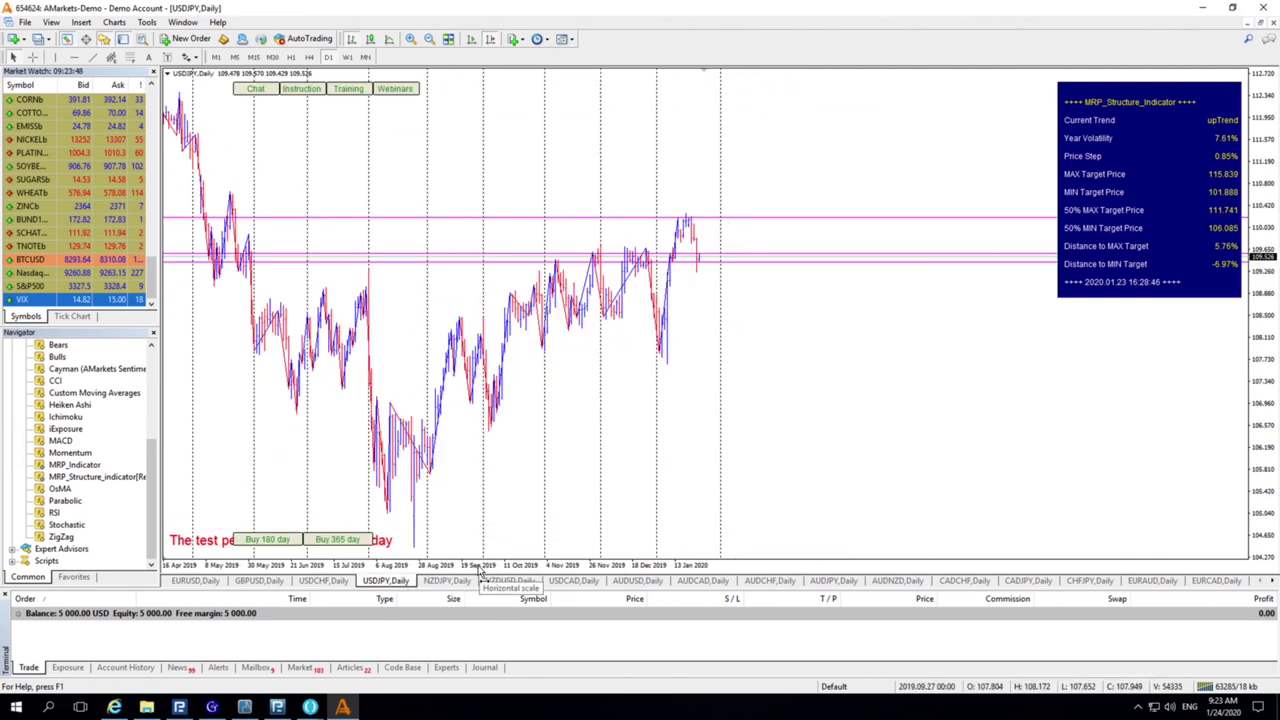
left_click(449, 585)
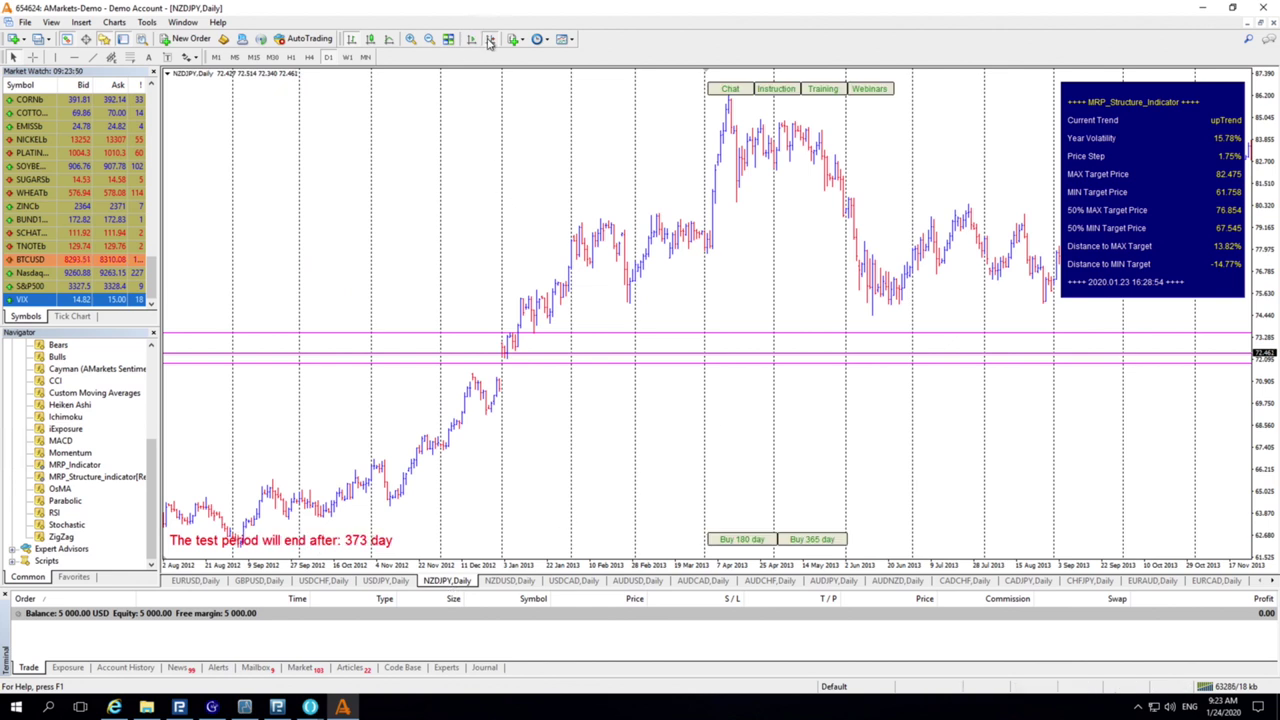